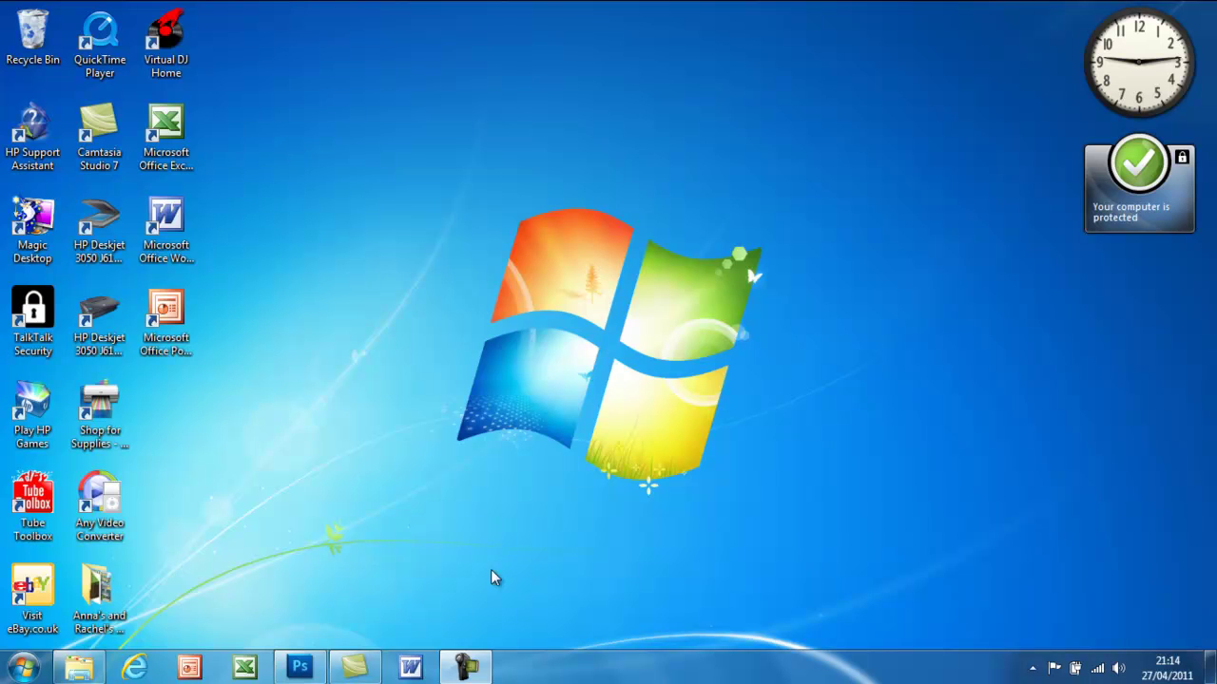
Switch to Photoshop and hide the portrait photo on Layer 4 to view the cartoon layers beneath it.
left_click(304, 664)
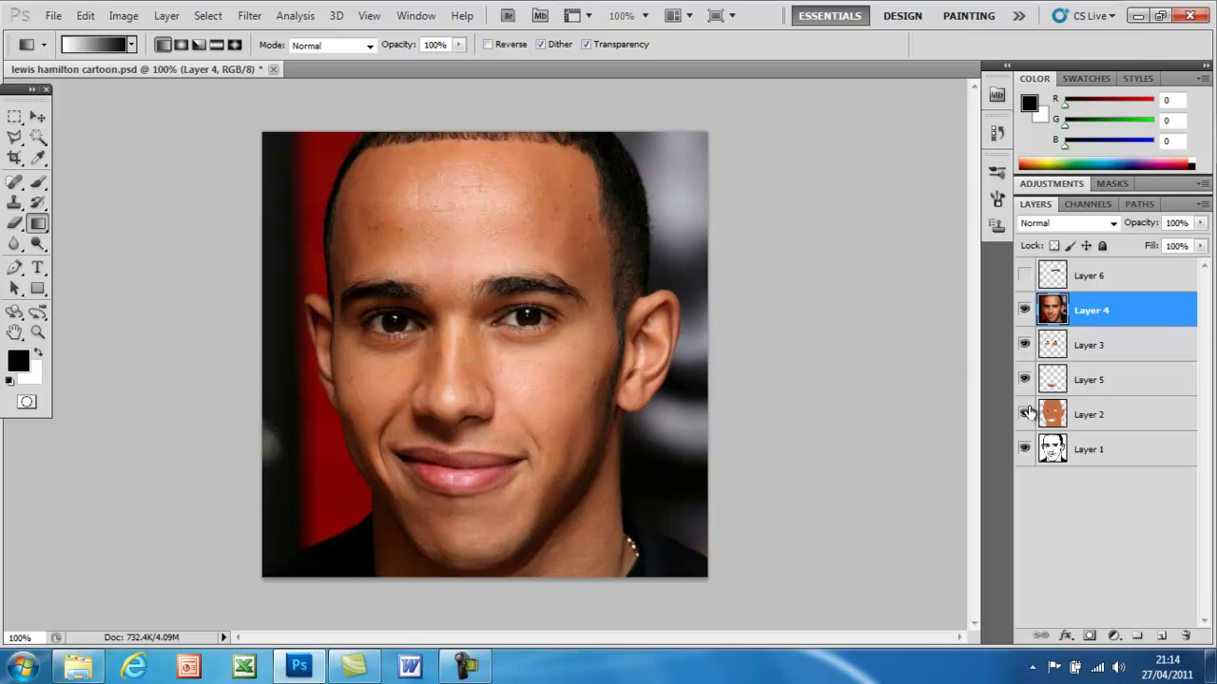
left_click(1024, 311)
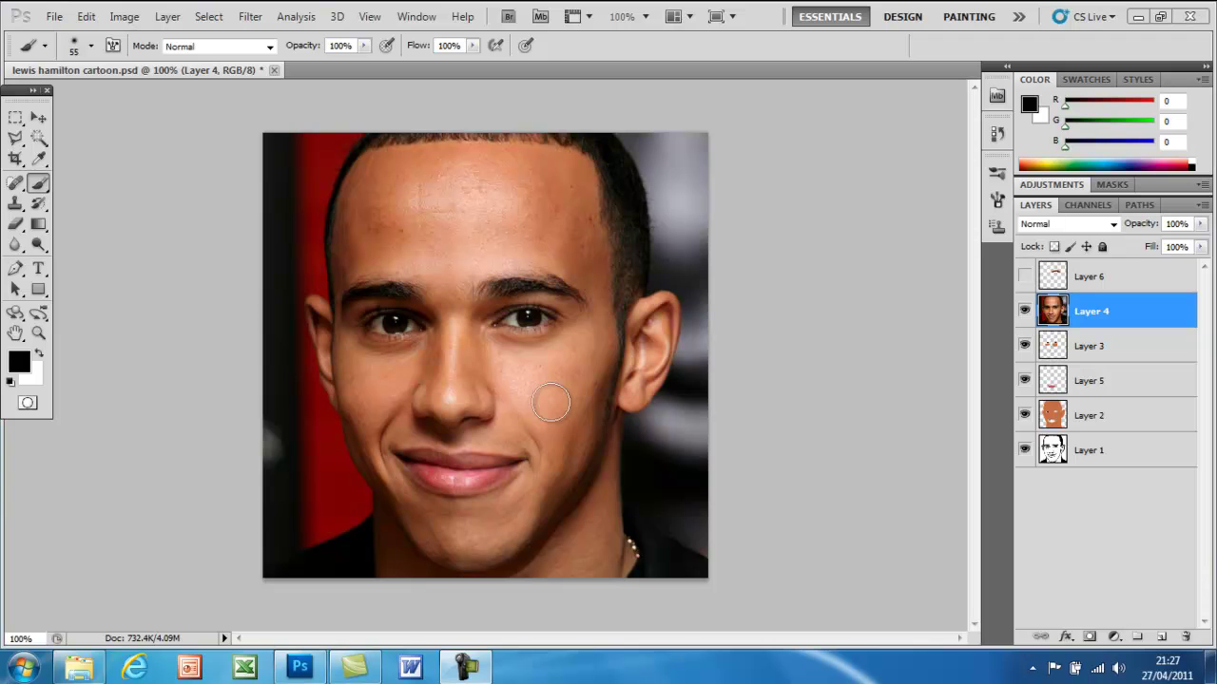
left_click(54, 16)
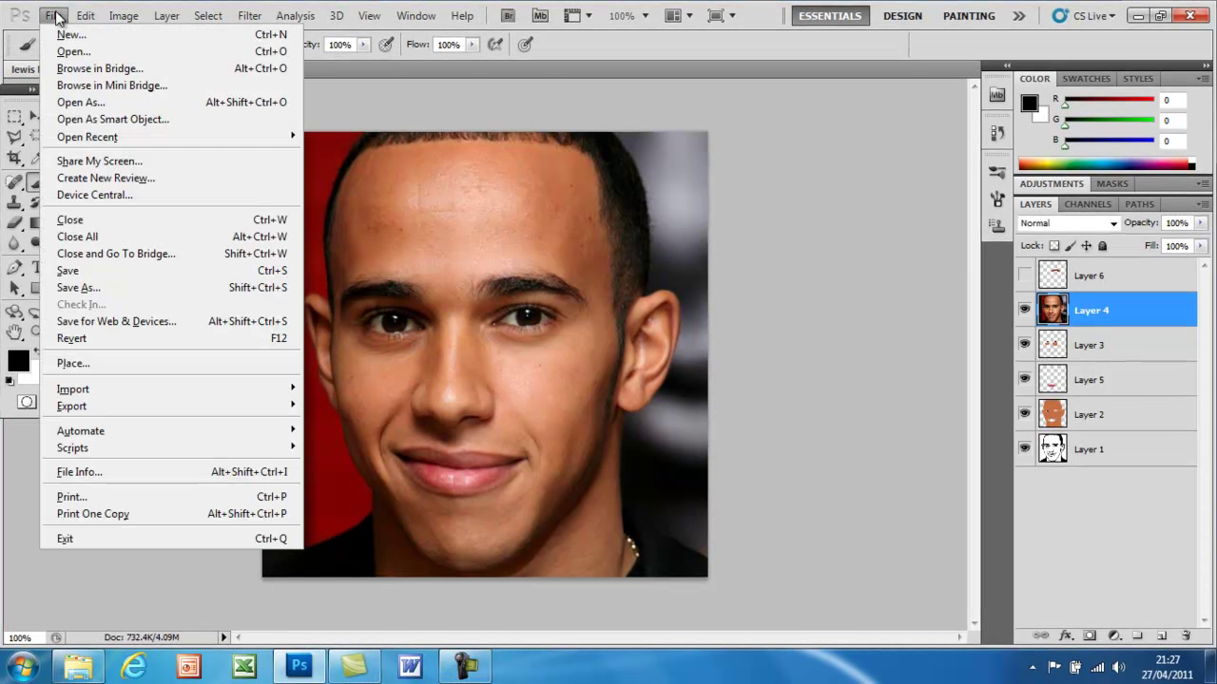
left_click(70, 53)
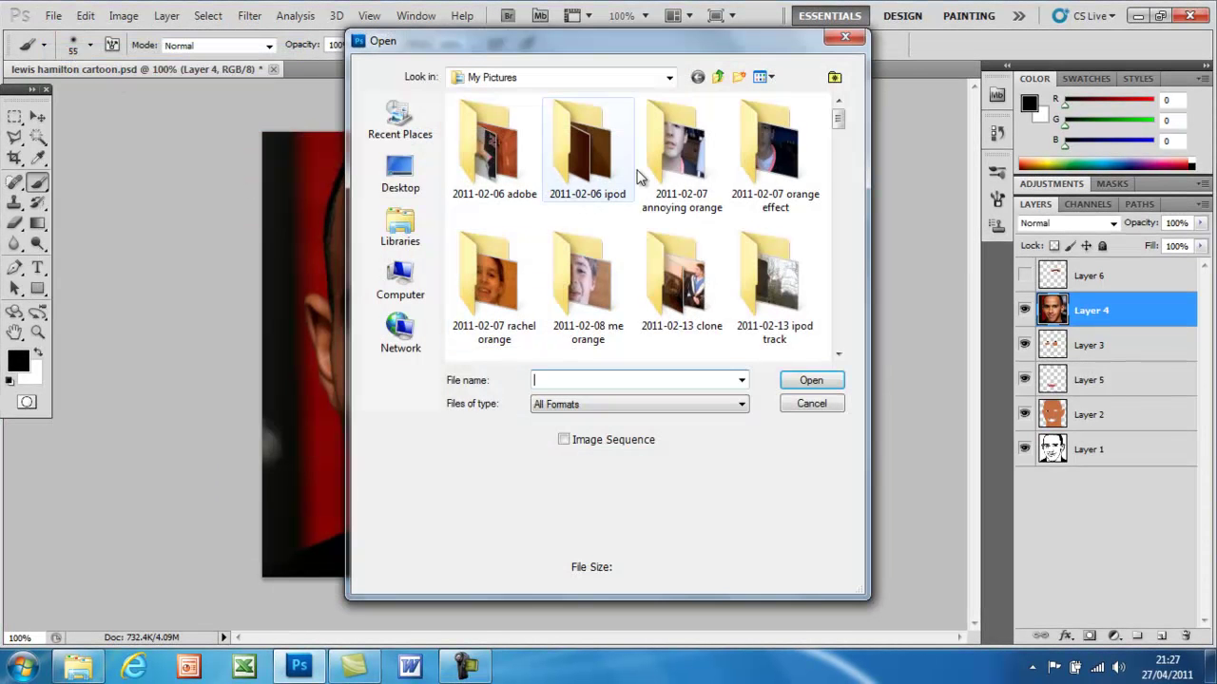
left_click(844, 37)
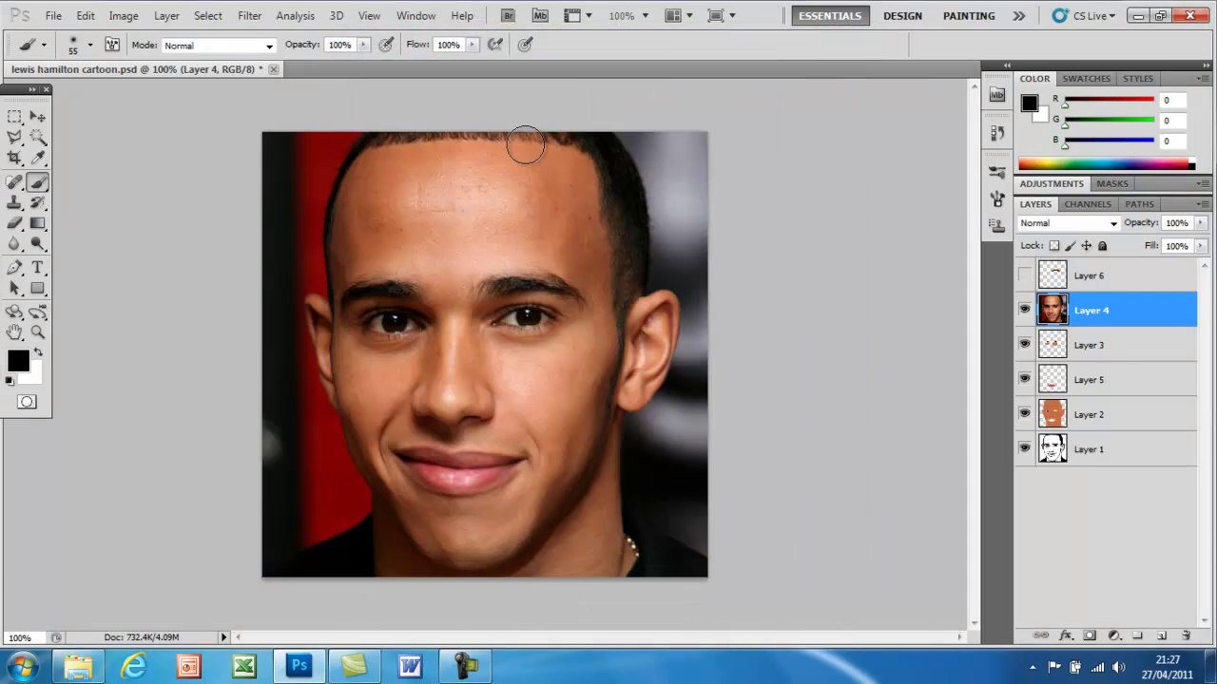
Set the foreground colour to black (000000) and the background colour to white (ffffff).
left_click(19, 361)
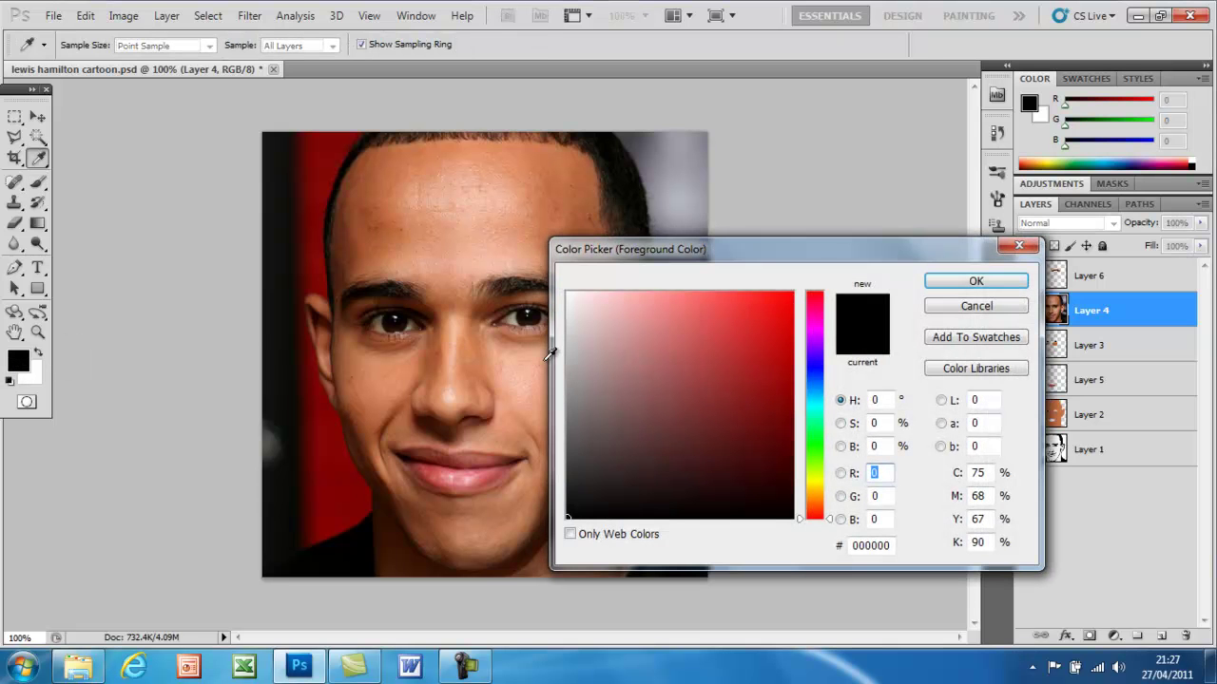
left_click(975, 281)
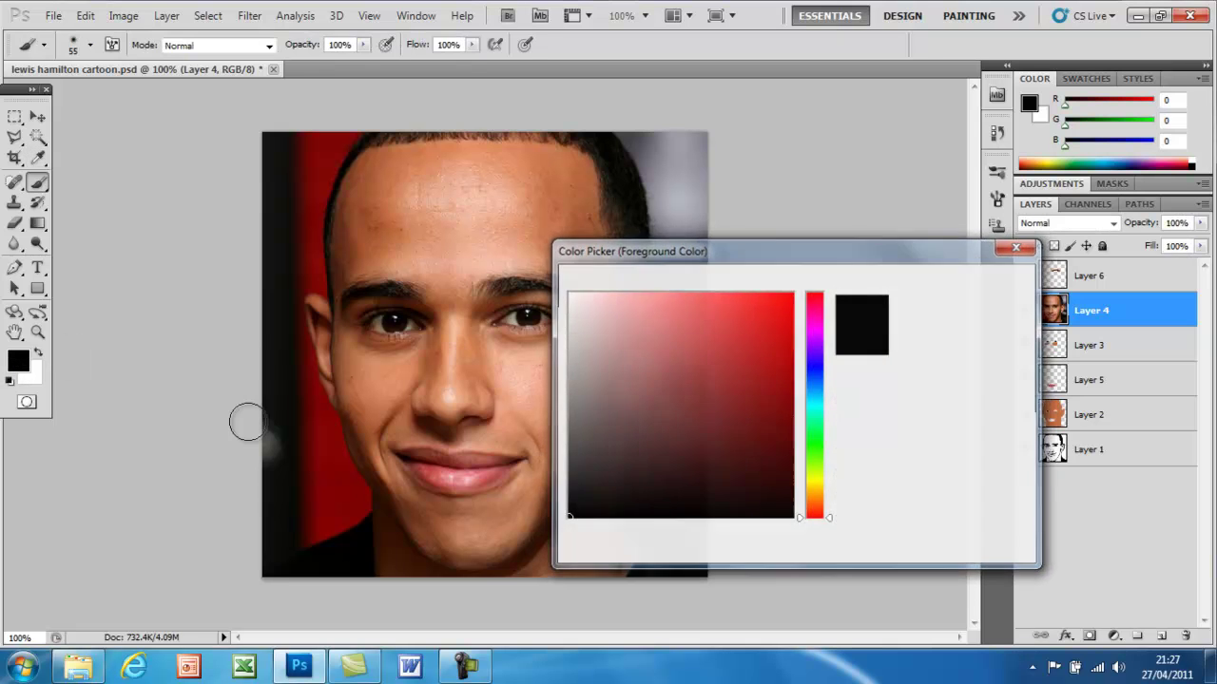
left_click(32, 377)
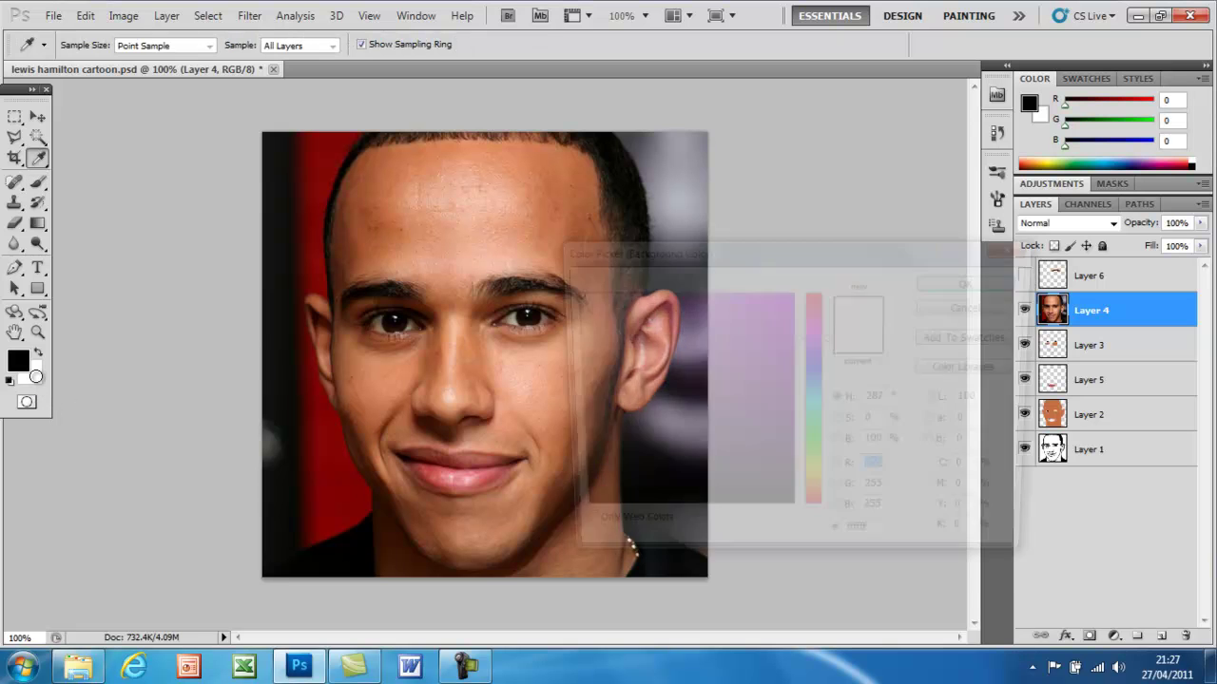
left_click(989, 282)
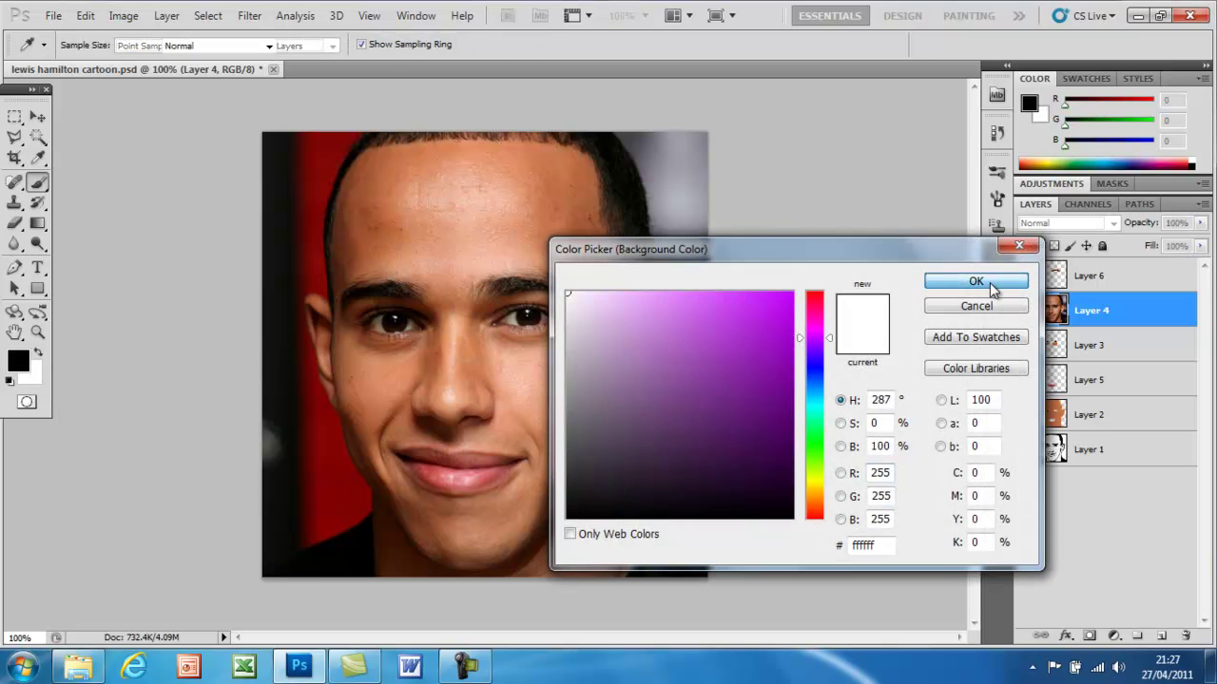
Apply the Stamp sketch filter to the photo on Layer 4 with Light/Dark Balance 3 and Smoothness 4.
left_click(260, 21)
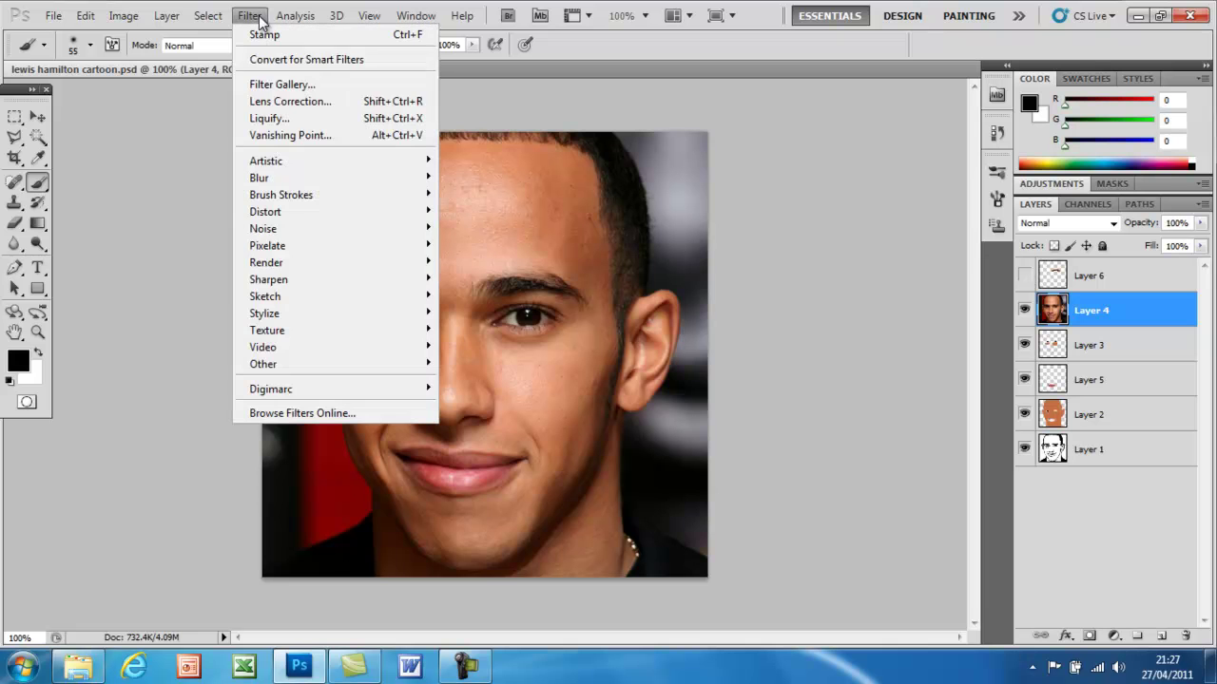
mouse_move(346, 300)
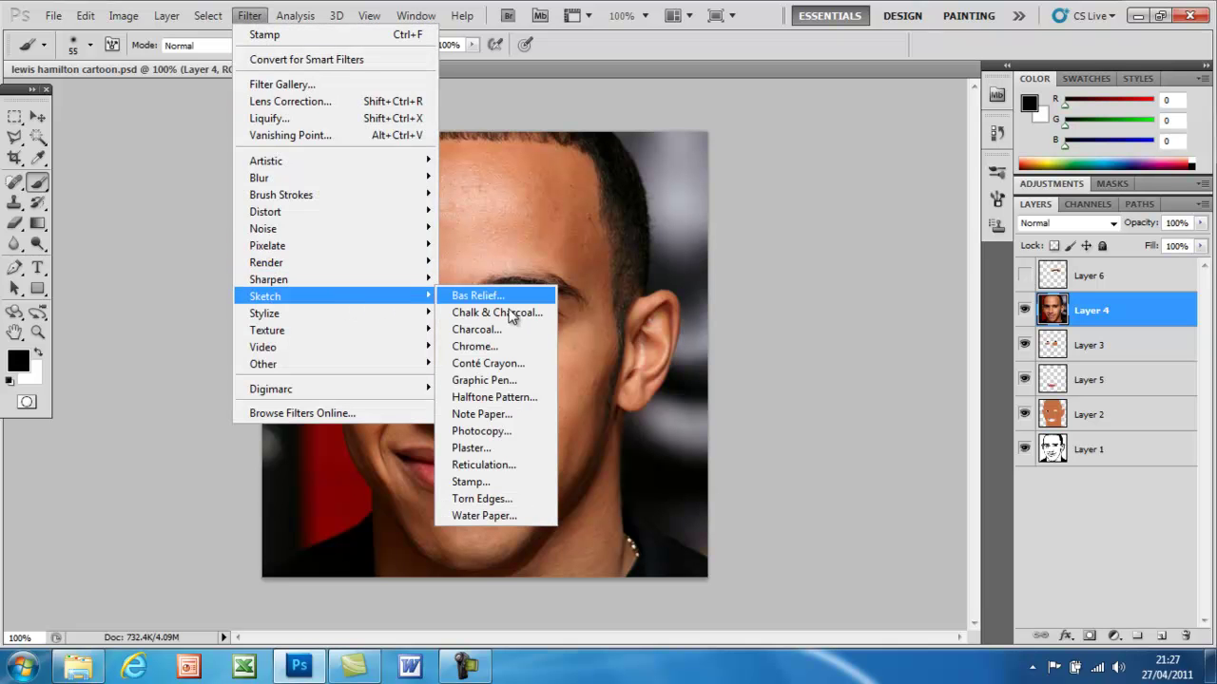
left_click(520, 482)
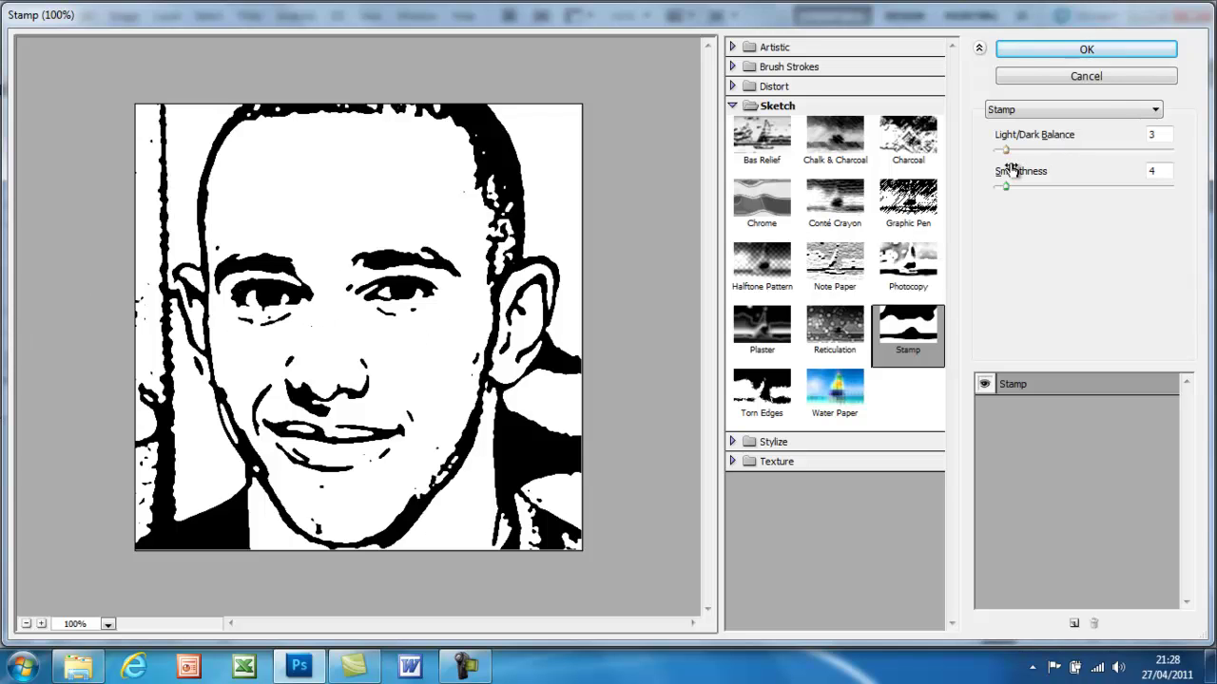
left_click_drag(1007, 152, 1007, 154)
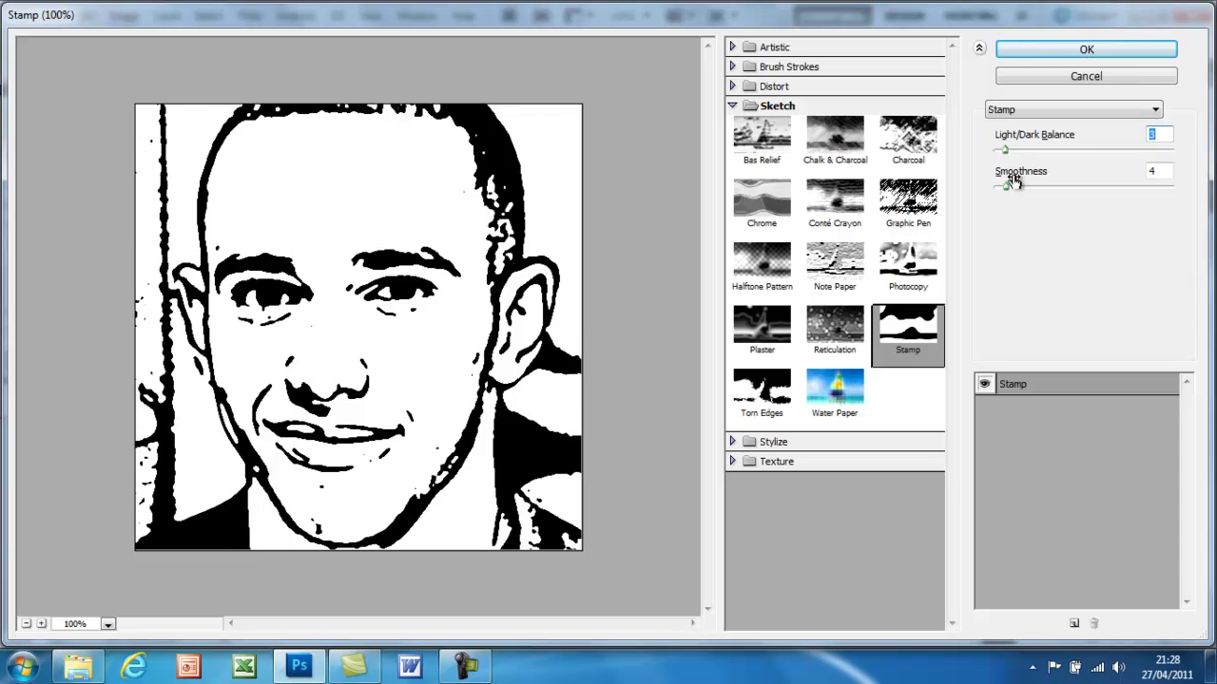
left_click(1045, 52)
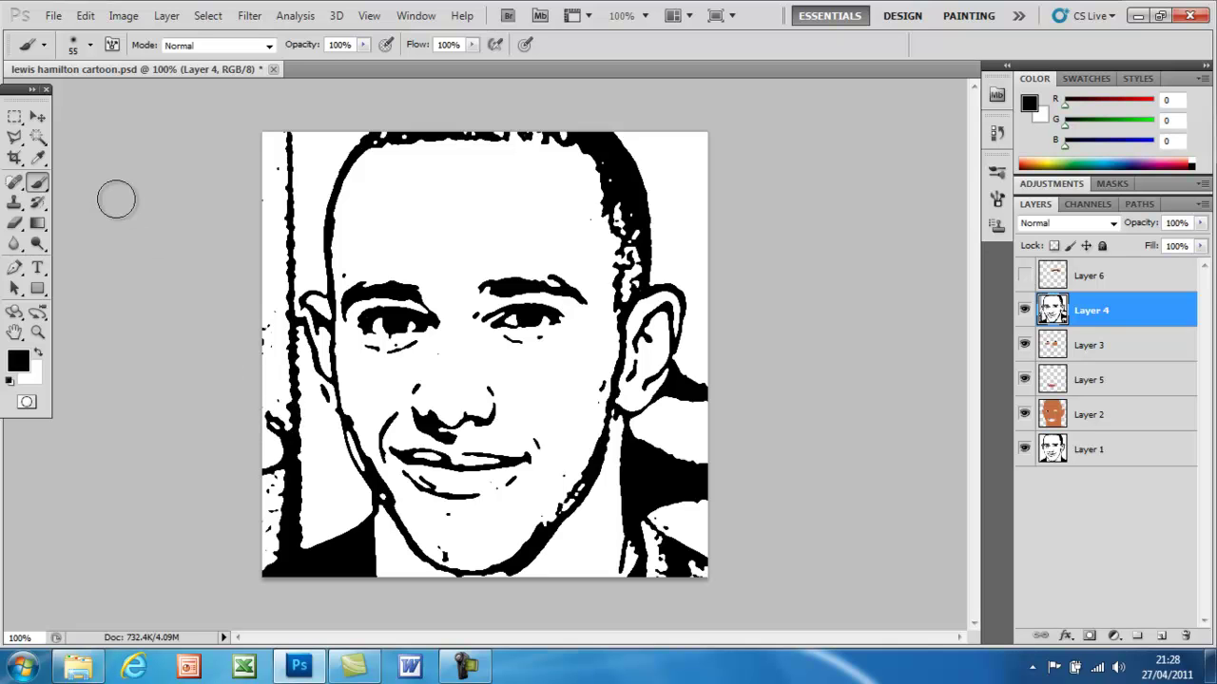
Choose a hard round brush of 55 px with 100% hardness and make white the foreground colour.
left_click(72, 49)
left_click(72, 50)
left_click(72, 50)
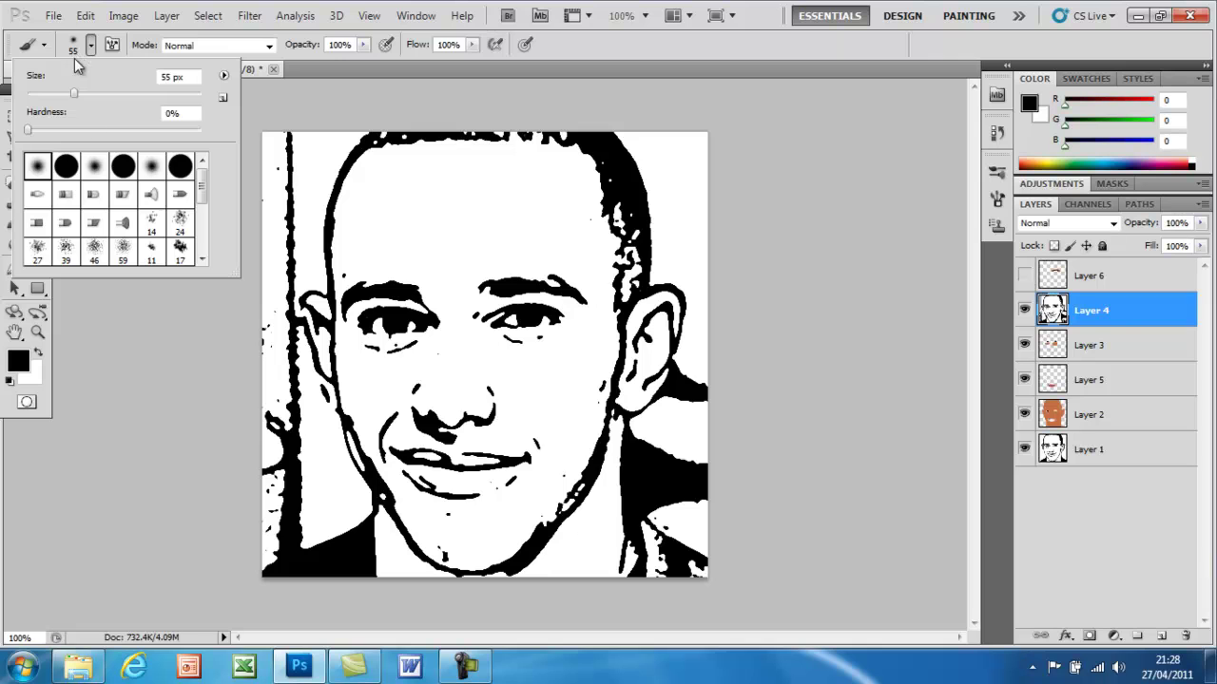
left_click(65, 169)
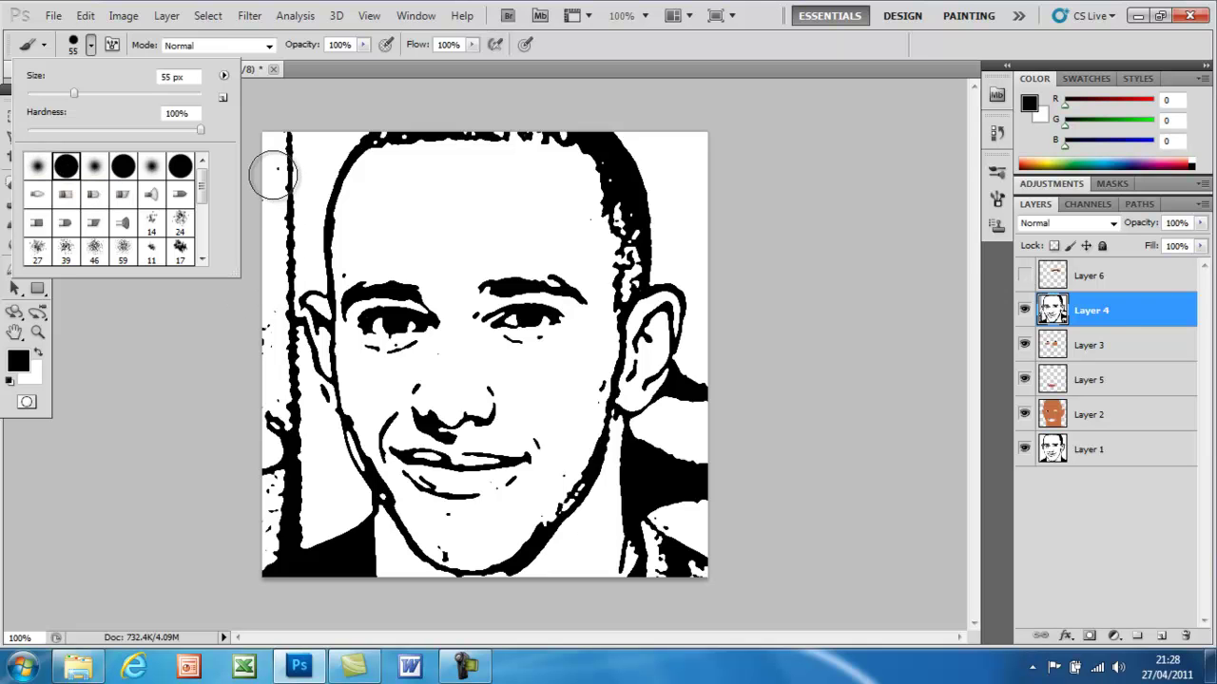
left_click(39, 354)
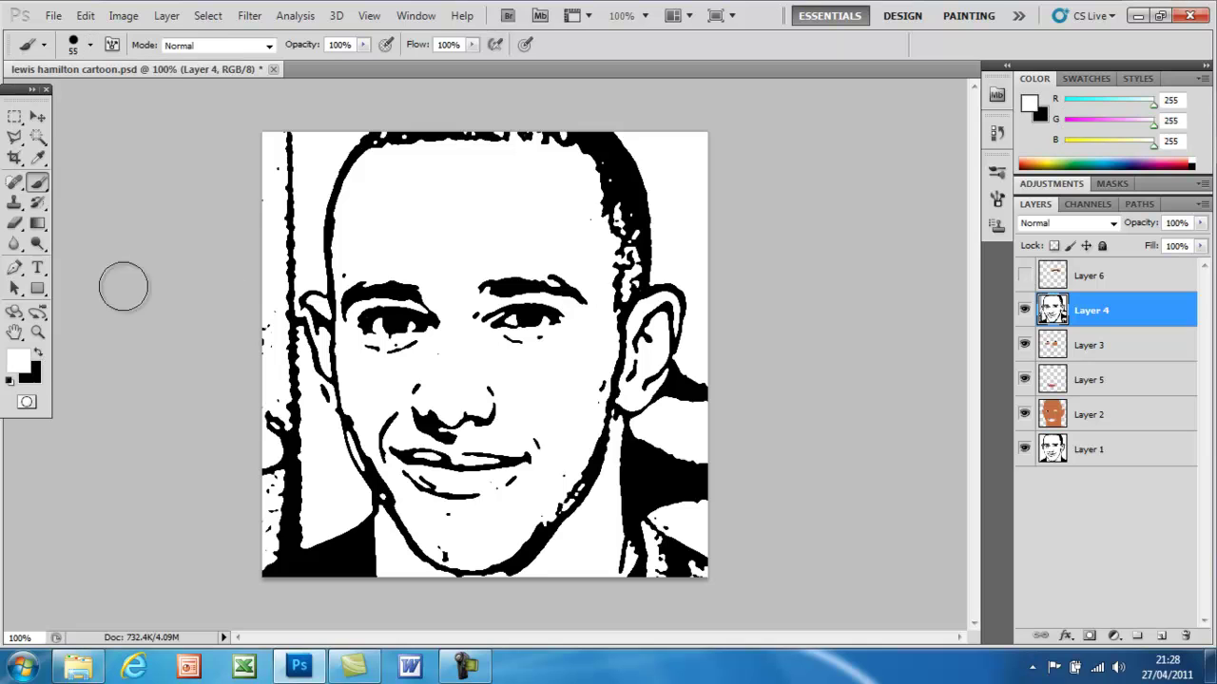
Paint white over the vertical black line and specks in the background left of the face, down to the shoulder and around the ear.
mouse_move(286, 136)
left_mouse_down()
mouse_move(280, 217)
mouse_move(268, 188)
mouse_move(283, 241)
mouse_move(259, 298)
mouse_move(254, 359)
mouse_move(264, 429)
mouse_move(282, 434)
mouse_move(283, 410)
mouse_move(283, 459)
mouse_move(252, 513)
mouse_move(295, 494)
mouse_move(287, 526)
left_mouse_up()
key("ctrl+plus")
key("ctrl+plus")
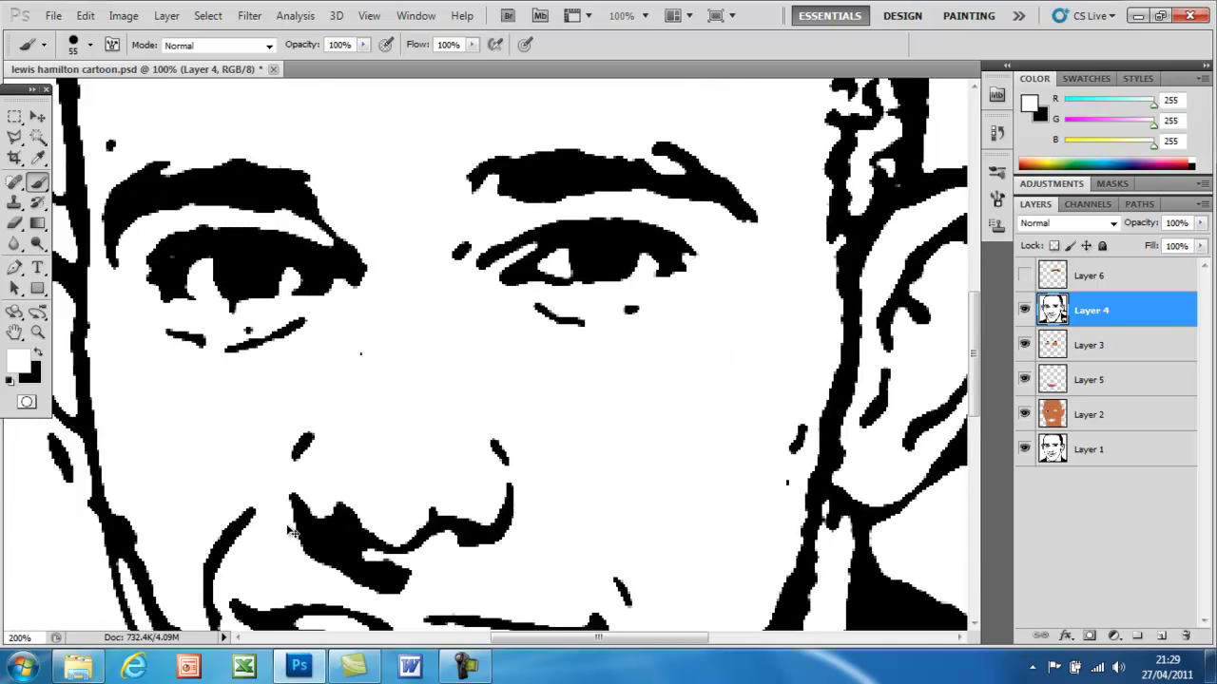
left_click_drag(252, 472, 622, 181)
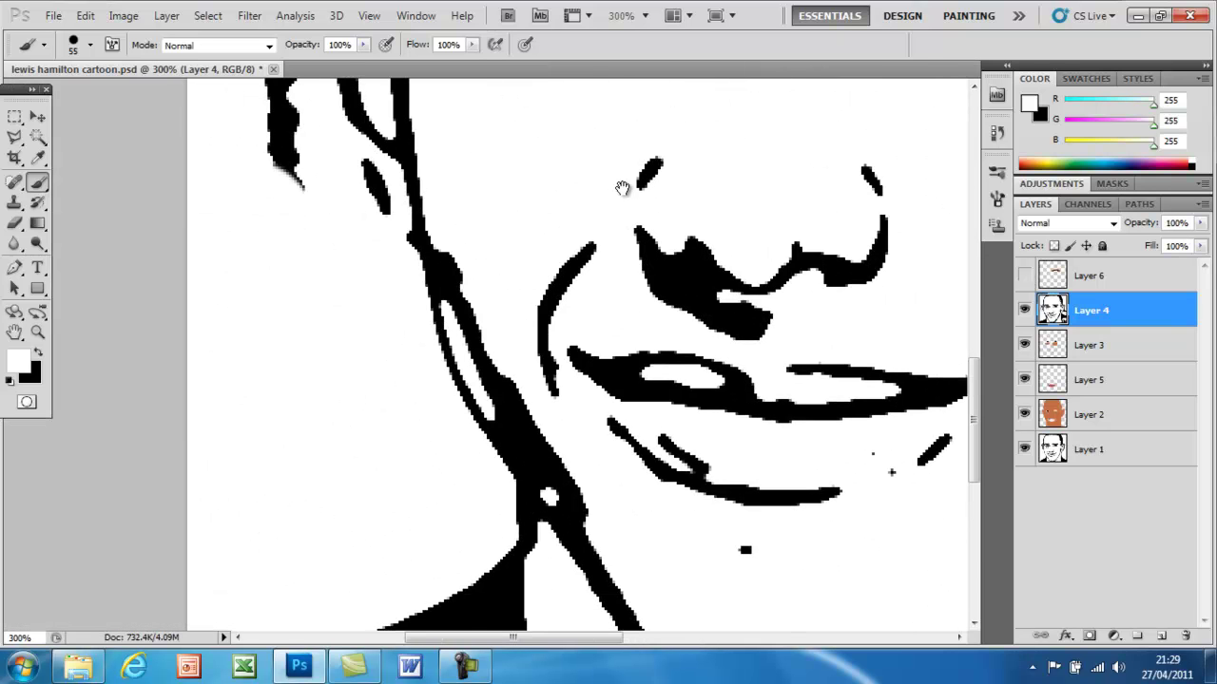
left_click_drag(454, 458, 513, 257)
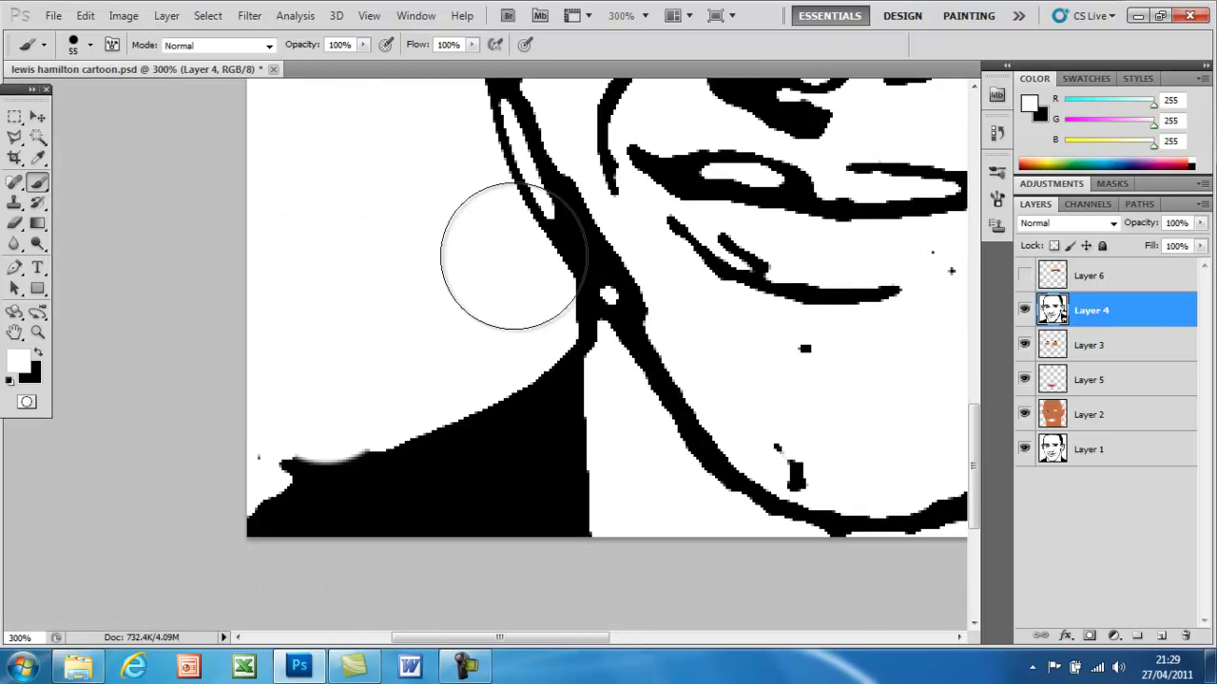
left_click(269, 404)
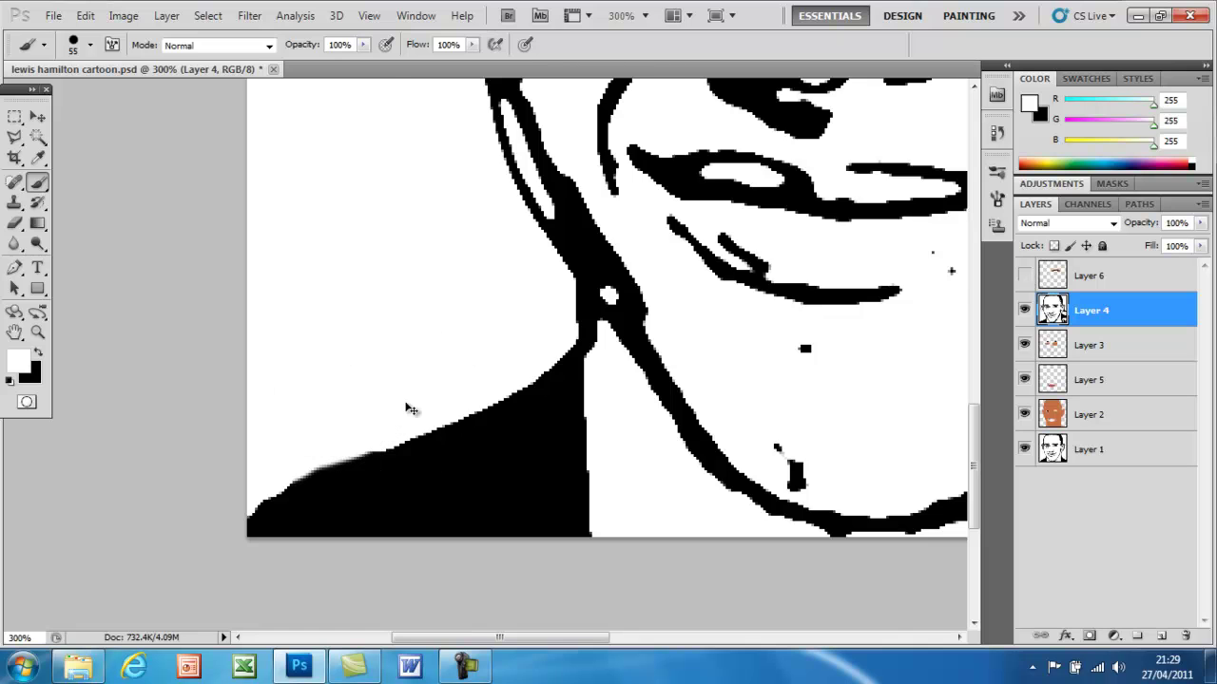
key("ctrl+minus")
key("ctrl+minus")
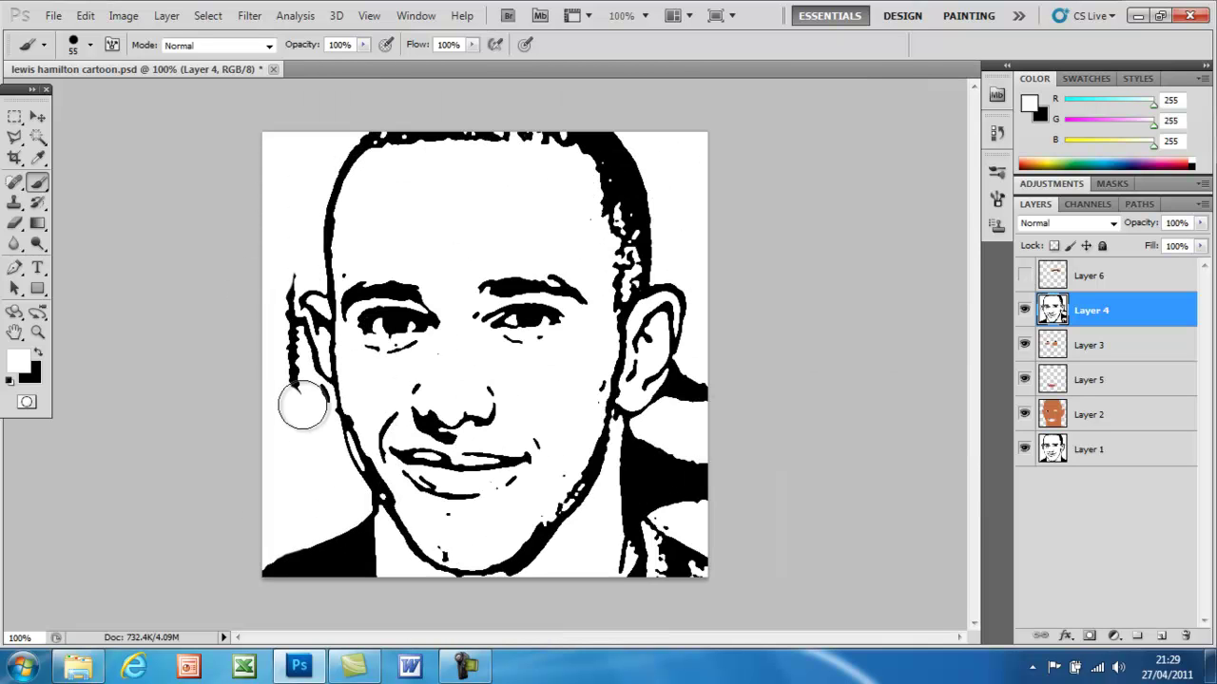
mouse_move(308, 403)
left_mouse_down()
mouse_move(283, 371)
mouse_move(269, 299)
mouse_move(280, 272)
mouse_move(282, 288)
left_mouse_up()
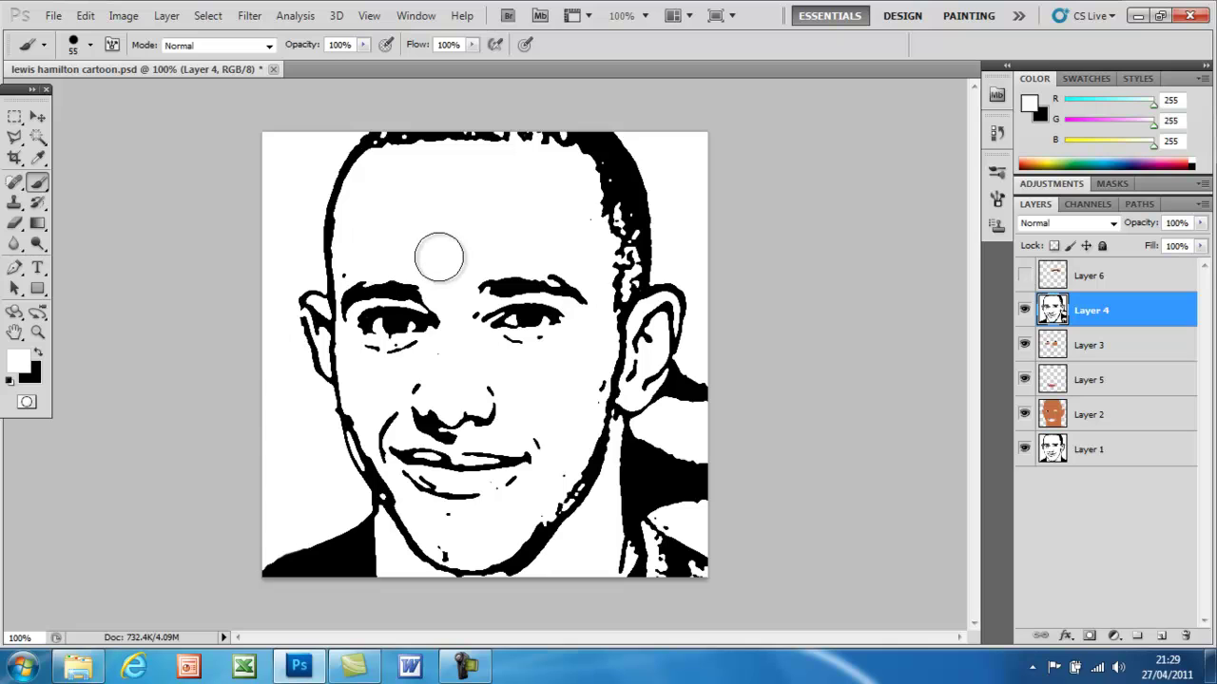
Try painting white over the line beneath the lower lip and undo the stroke.
left_click_drag(421, 491, 516, 497)
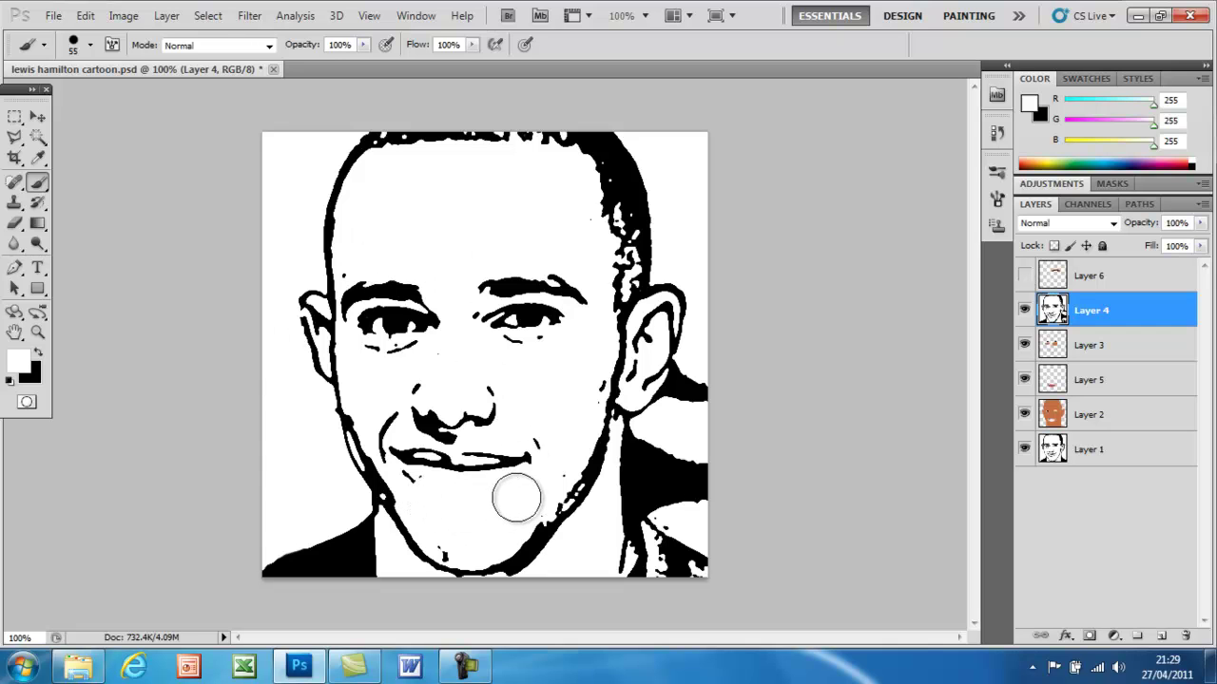
key("ctrl+z")
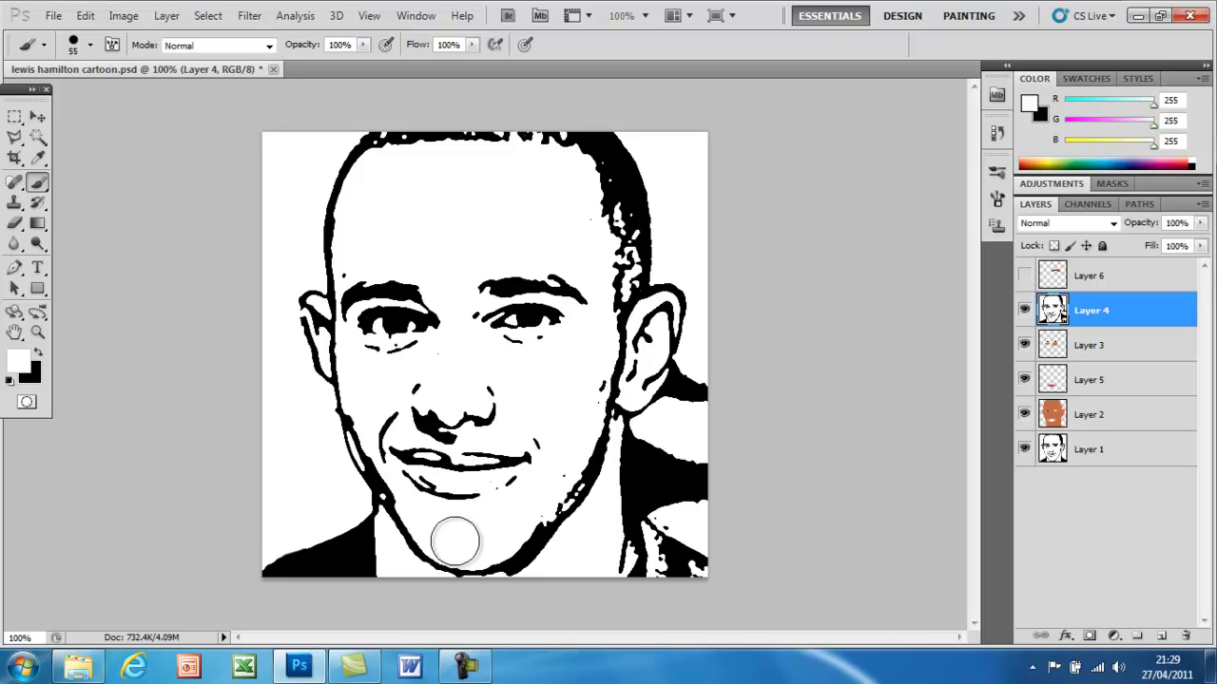
Paint white over the black background shapes right of the face, beside the ear and neck.
mouse_move(712, 353)
left_mouse_down()
mouse_move(703, 554)
mouse_move(683, 576)
mouse_move(665, 538)
mouse_move(655, 441)
mouse_move(667, 538)
mouse_move(655, 494)
mouse_move(653, 436)
mouse_move(706, 364)
mouse_move(679, 409)
left_mouse_up()
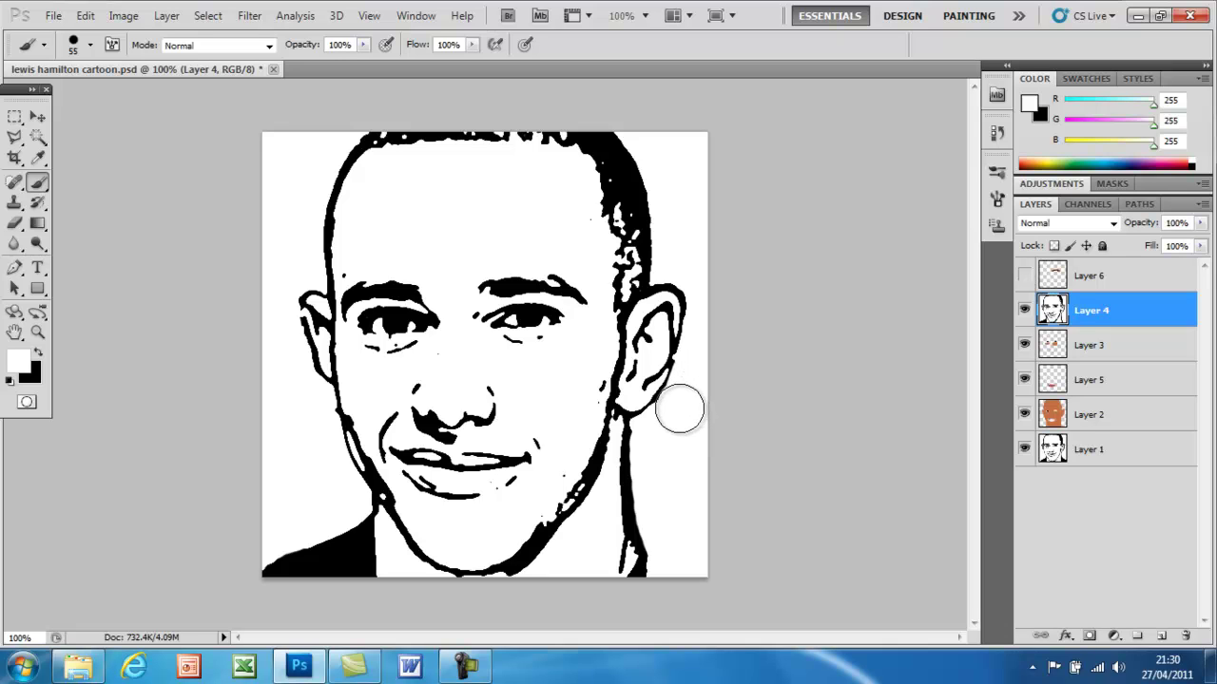
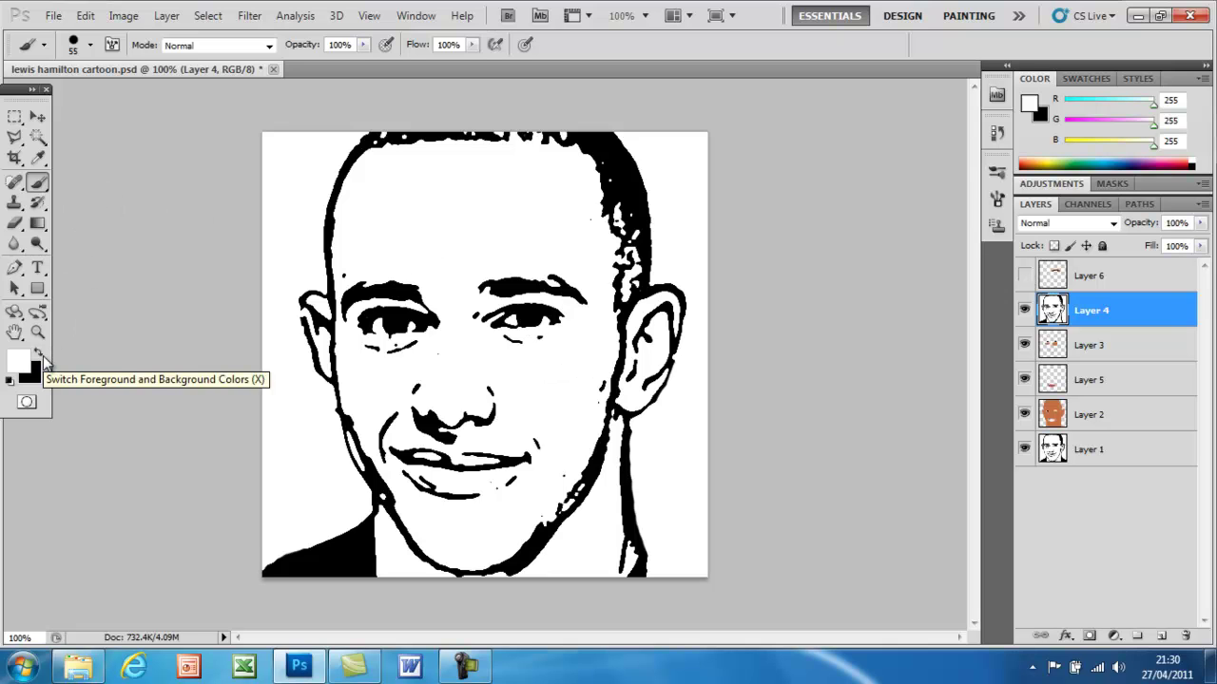
Fill the white gaps in the hair with a 20 px black brush, and swap the foreground and background colours back.
left_click(40, 355)
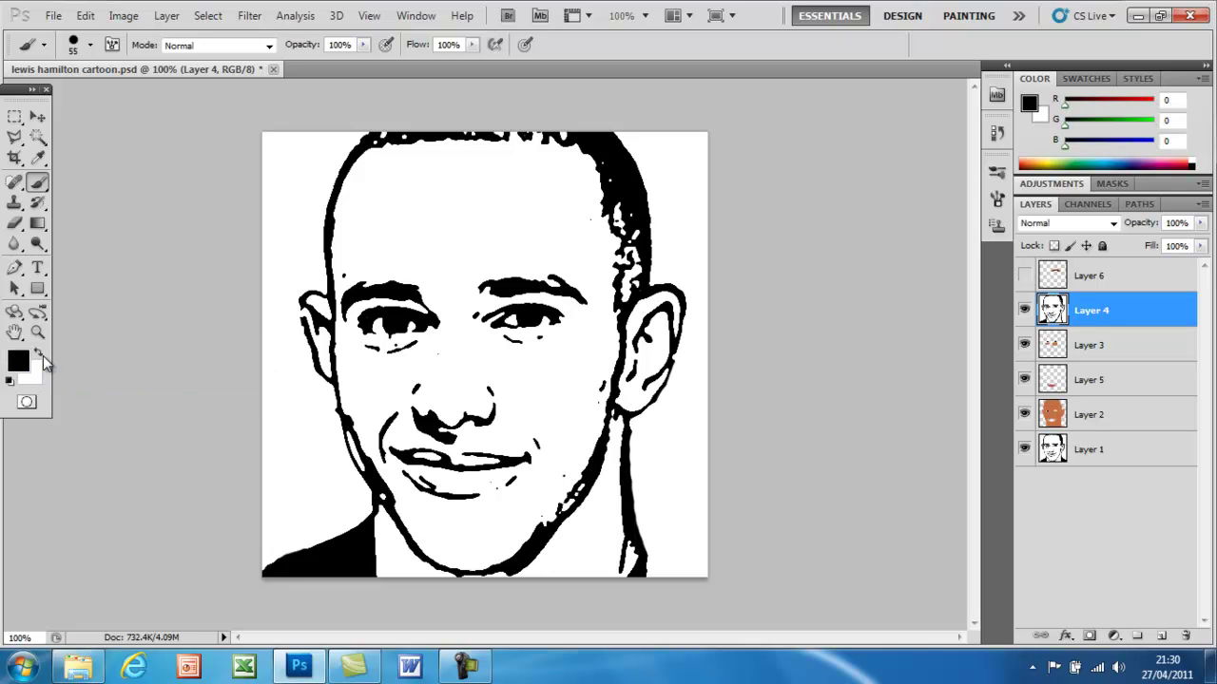
left_click(89, 46)
left_click_drag(55, 95, 43, 93)
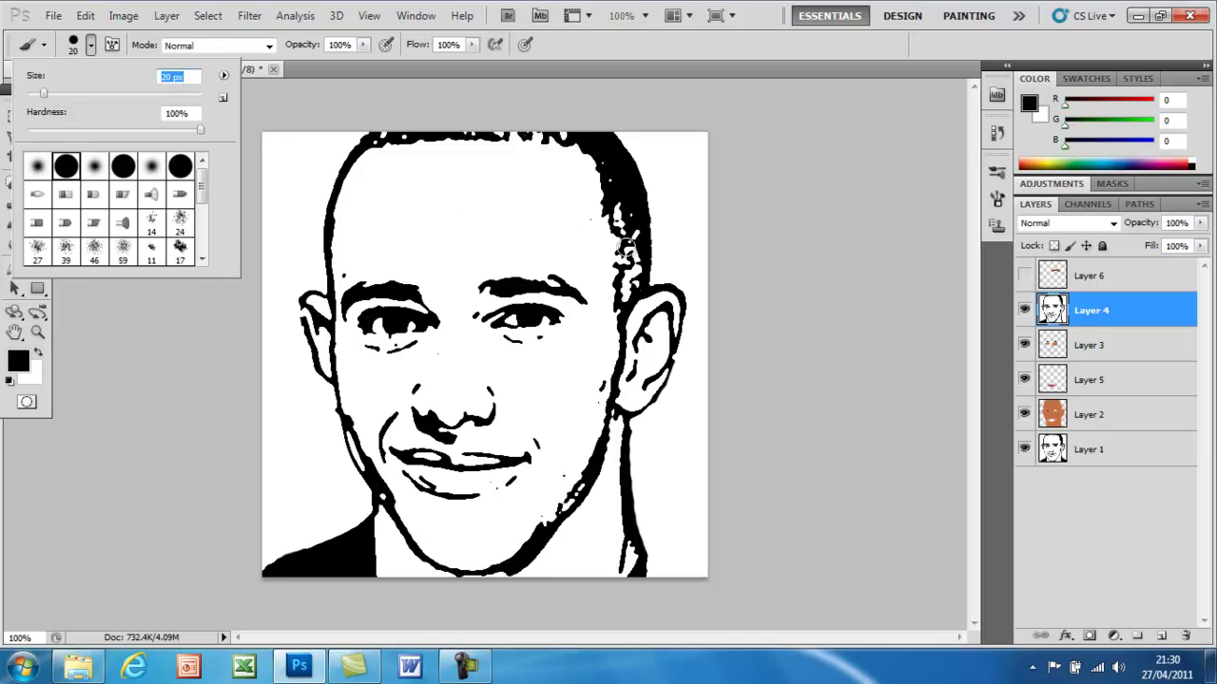
left_click(621, 216)
left_click_drag(611, 200, 633, 243)
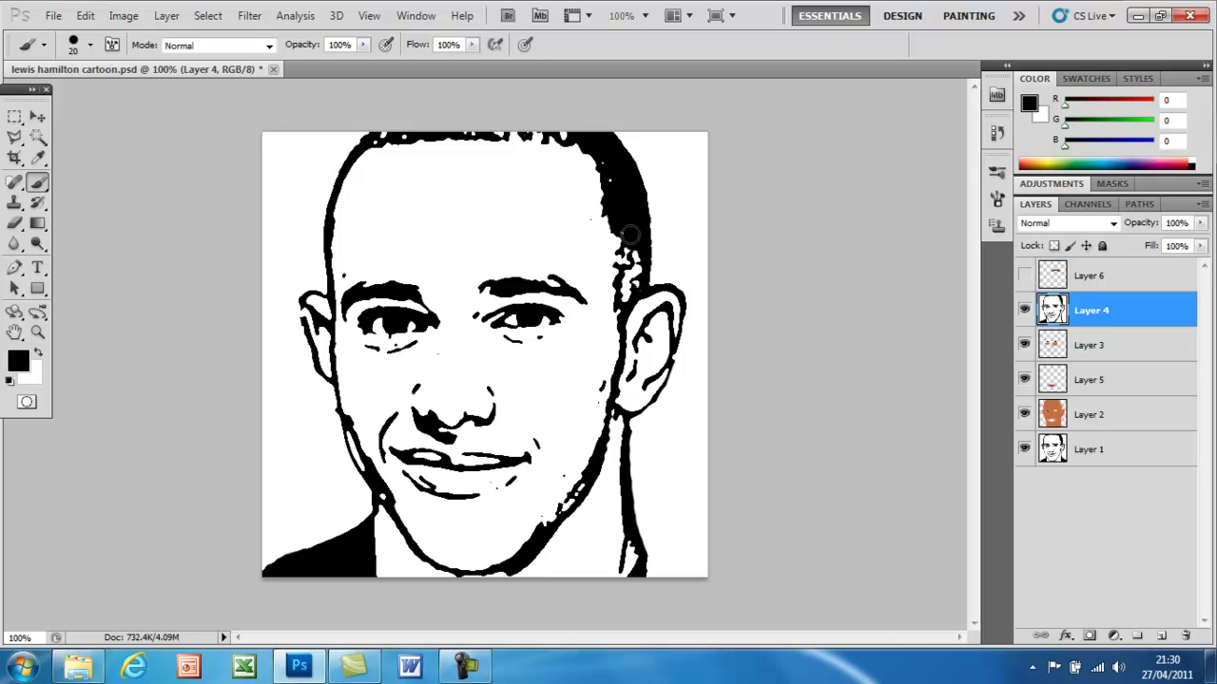
mouse_move(626, 235)
left_mouse_down()
mouse_move(624, 296)
mouse_move(629, 237)
left_mouse_up()
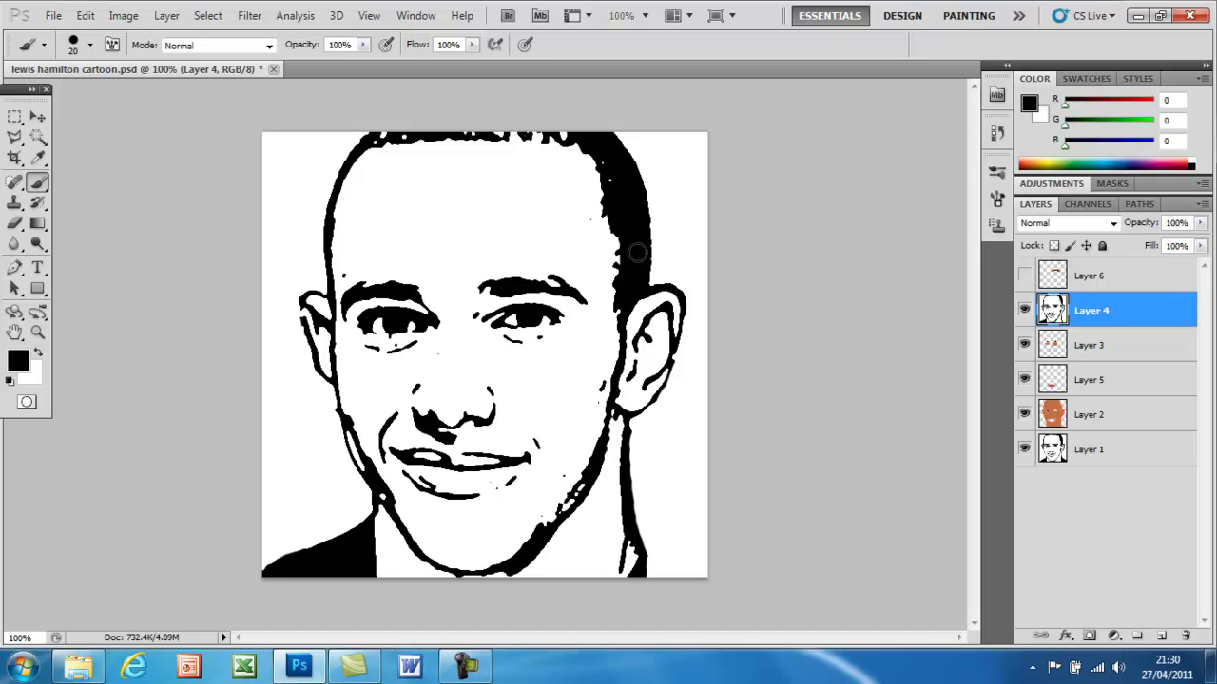
mouse_move(589, 142)
left_mouse_down()
mouse_move(561, 125)
mouse_move(566, 136)
mouse_move(511, 124)
mouse_move(520, 131)
mouse_move(376, 133)
left_mouse_up()
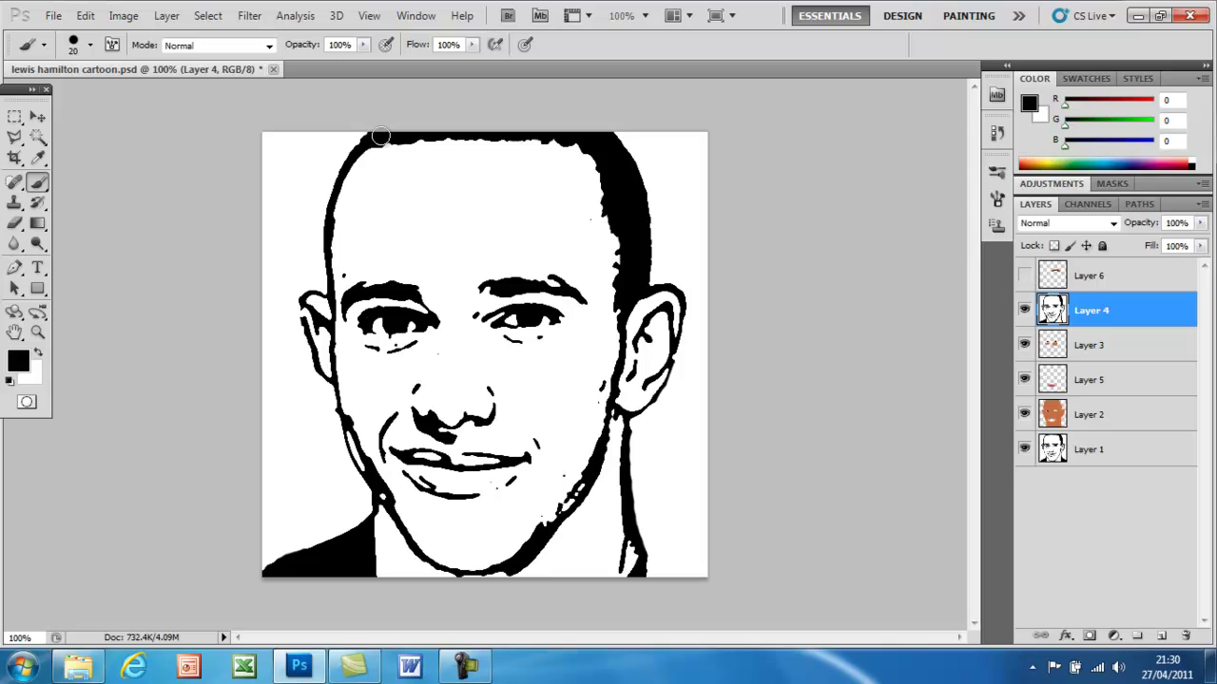
left_click(38, 353)
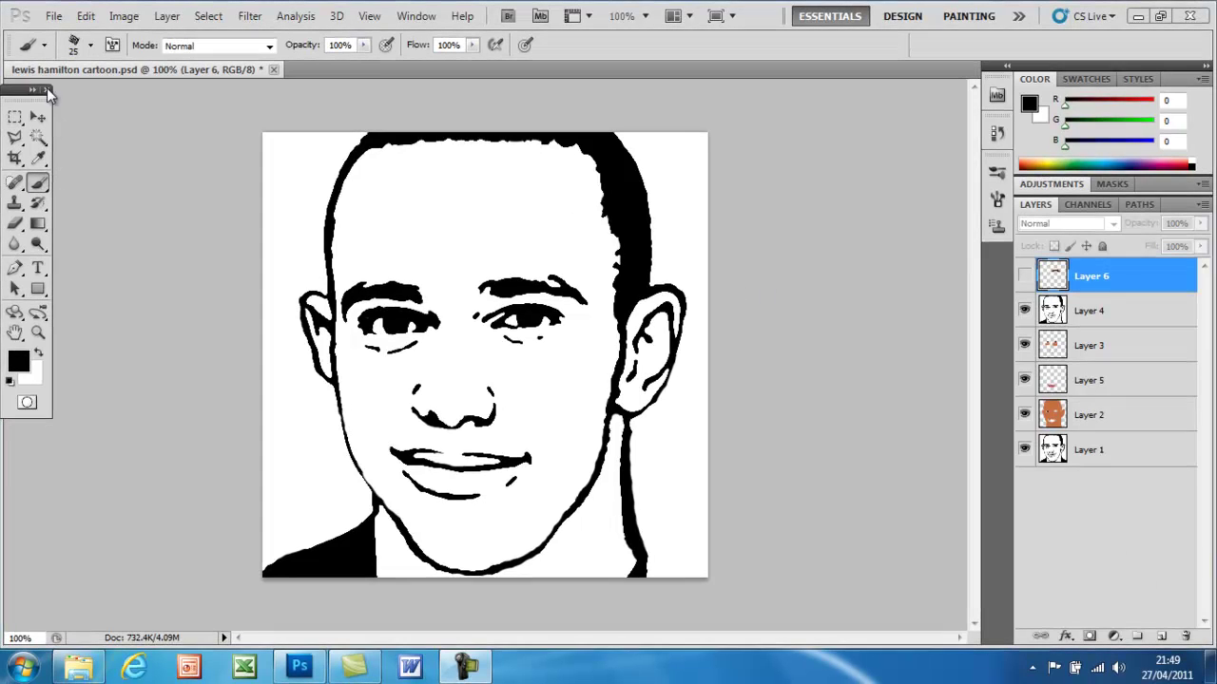
Choose a hard round brush at 12 px with 100% hardness and make Layer 4 active.
left_click(77, 50)
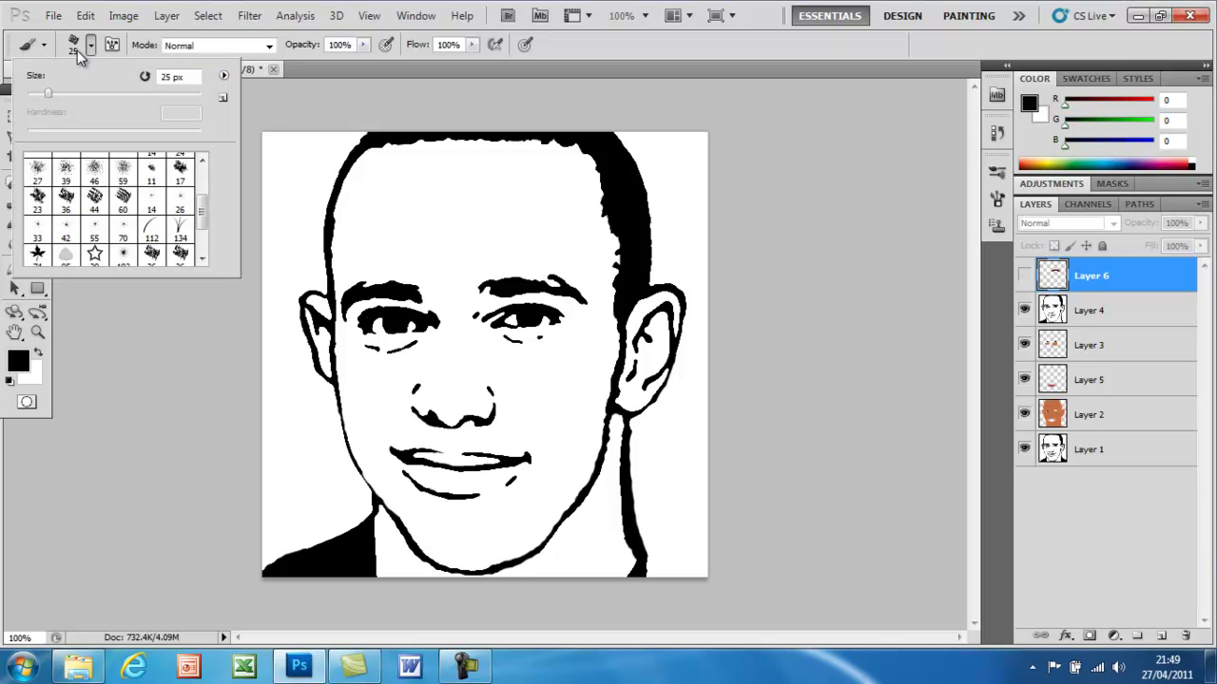
scroll(206, 210, "up", 1)
left_click_drag(205, 202, 206, 182)
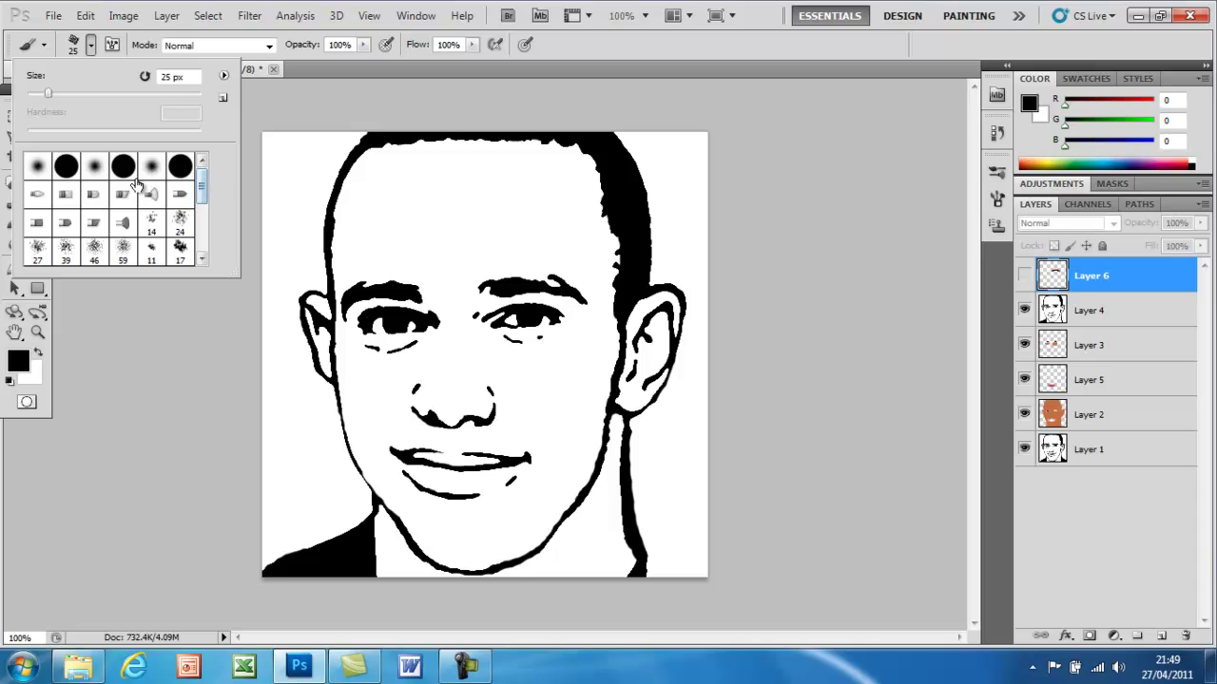
left_click(66, 173)
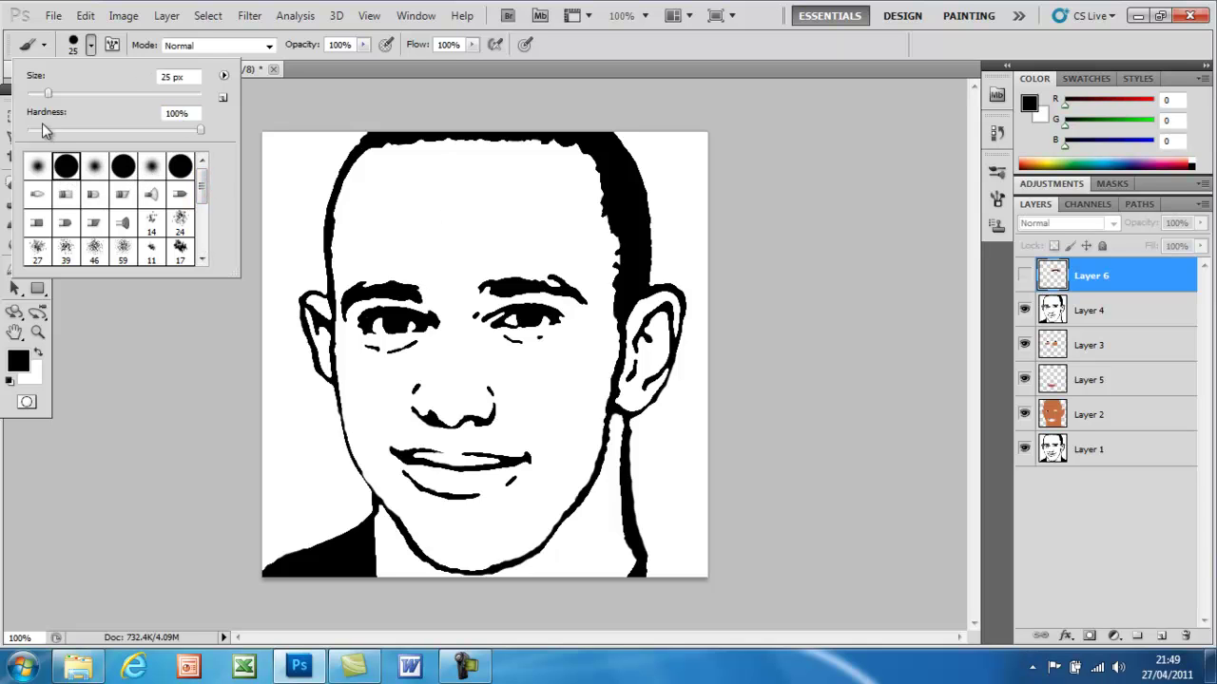
left_click_drag(47, 96, 43, 96)
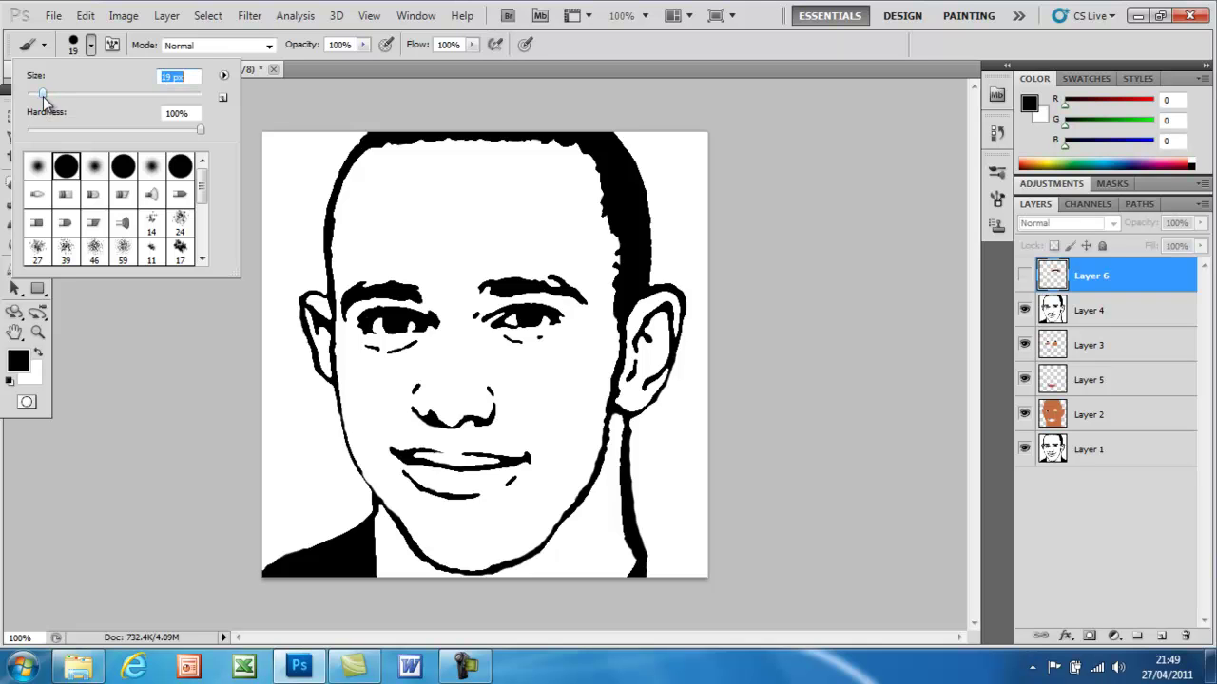
left_click(1069, 311)
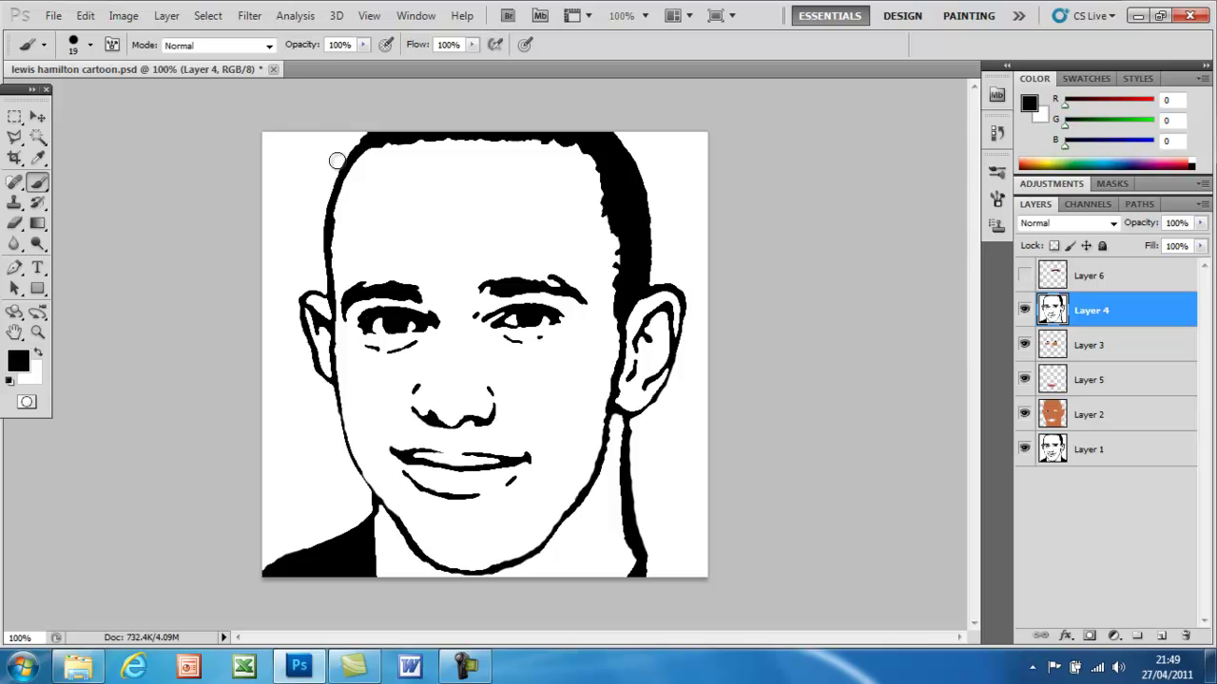
left_click(91, 45)
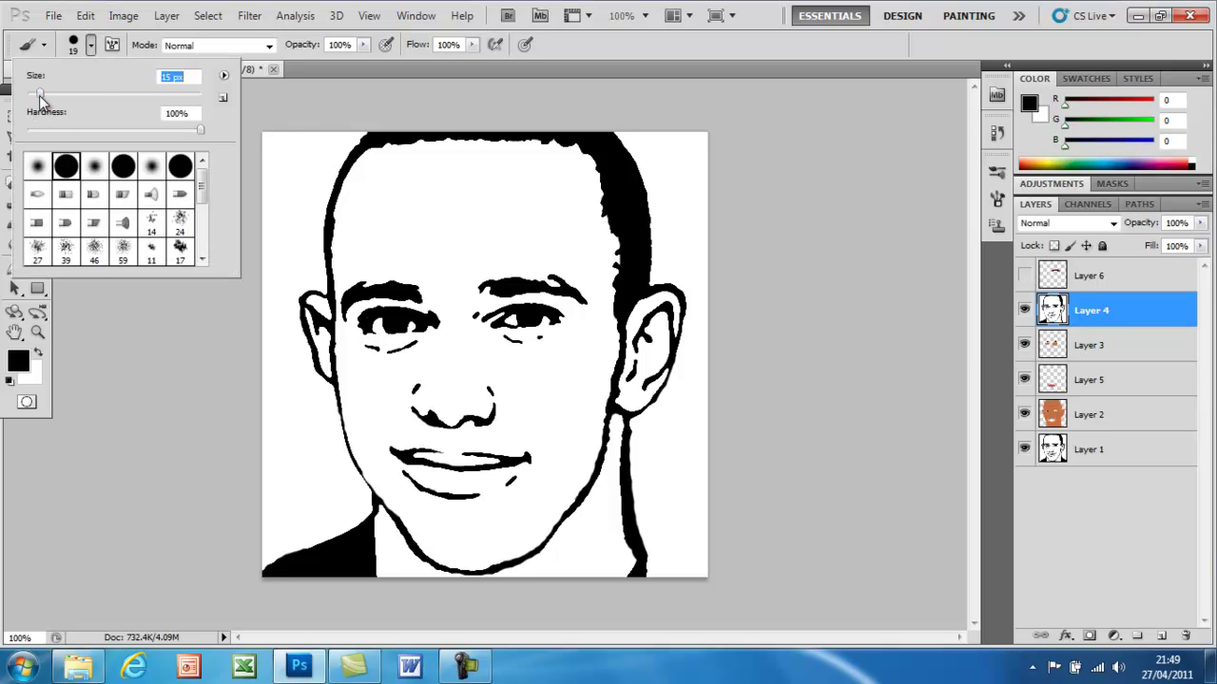
left_click_drag(38, 96, 38, 95)
key("Return")
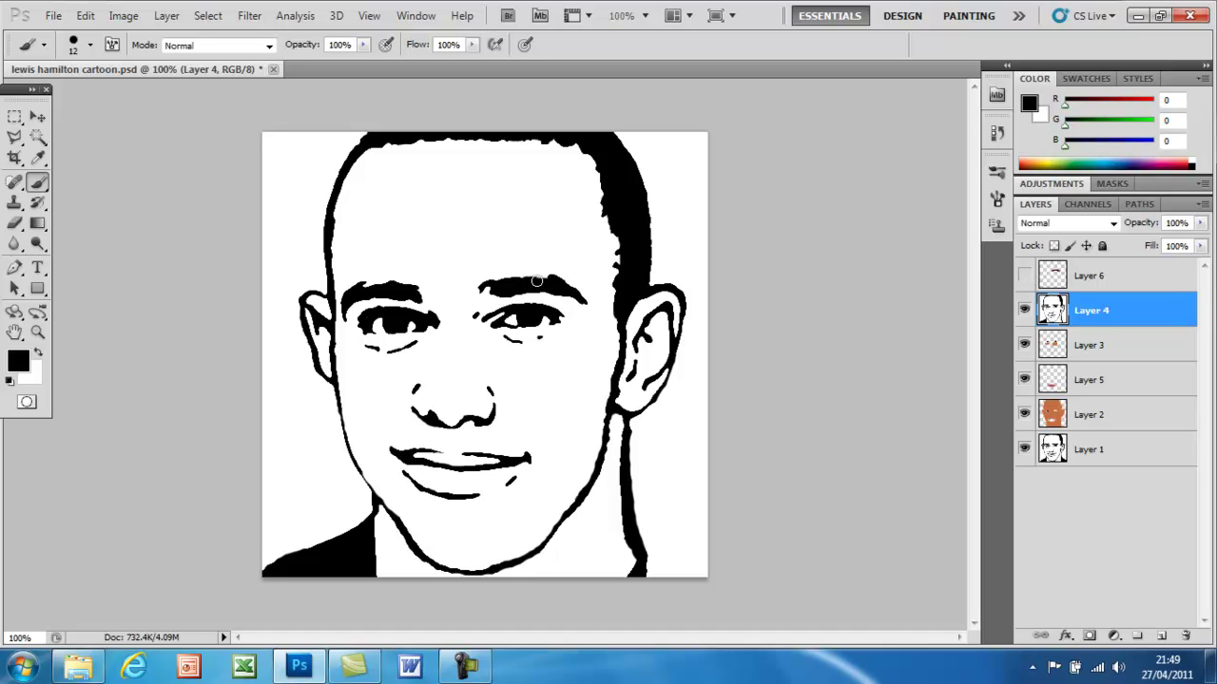
Paint over both eyebrows in black to give them solid, smooth shapes.
left_click_drag(548, 279, 489, 291)
key("ctrl+plus")
mouse_move(338, 234)
left_mouse_down()
mouse_move(347, 239)
mouse_move(276, 217)
mouse_move(239, 225)
left_mouse_up()
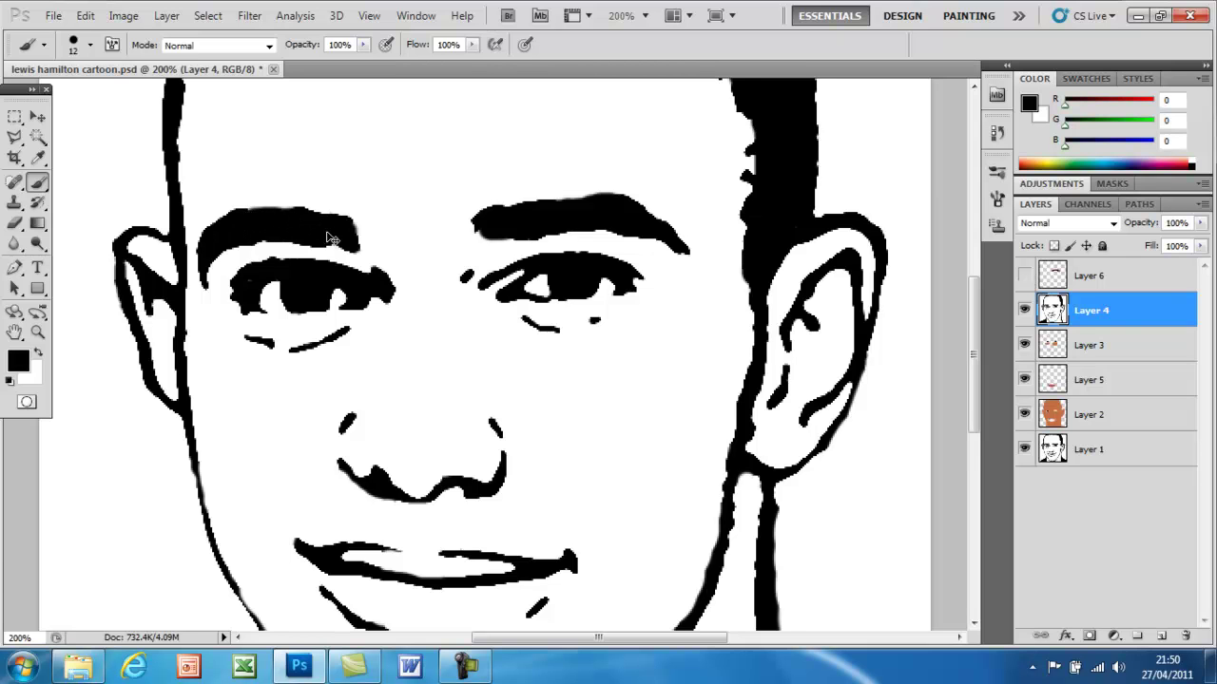
key("ctrl+minus")
key("ctrl+minus")
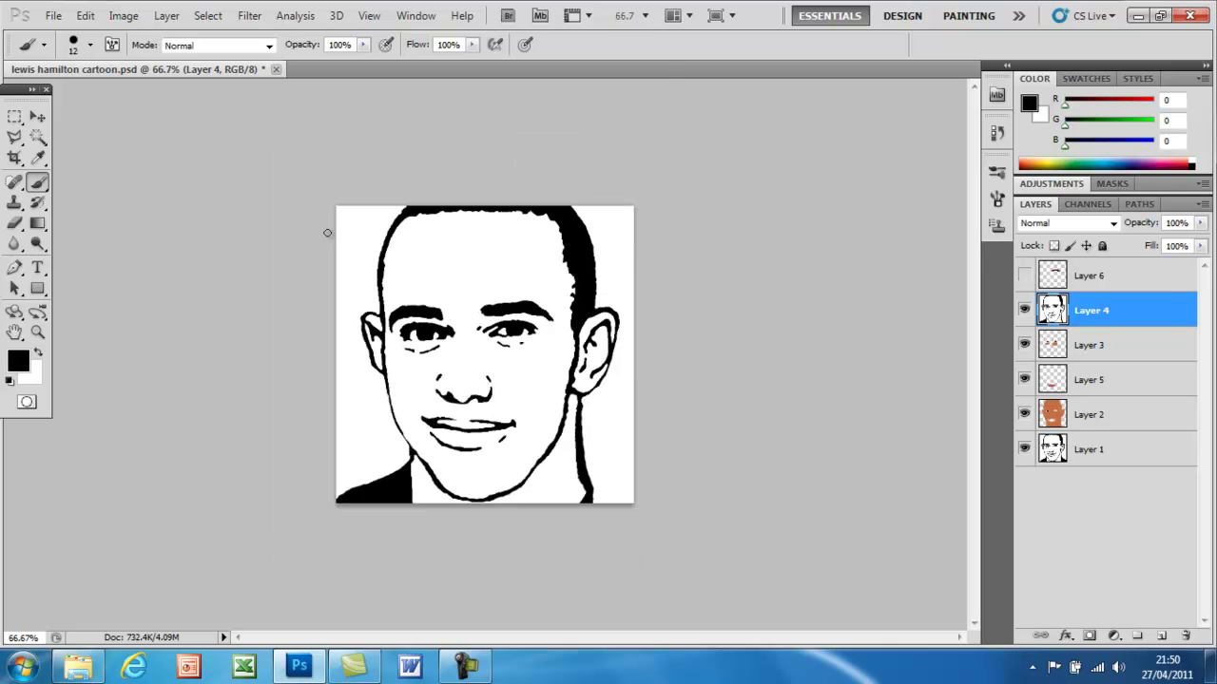
key("ctrl+plus")
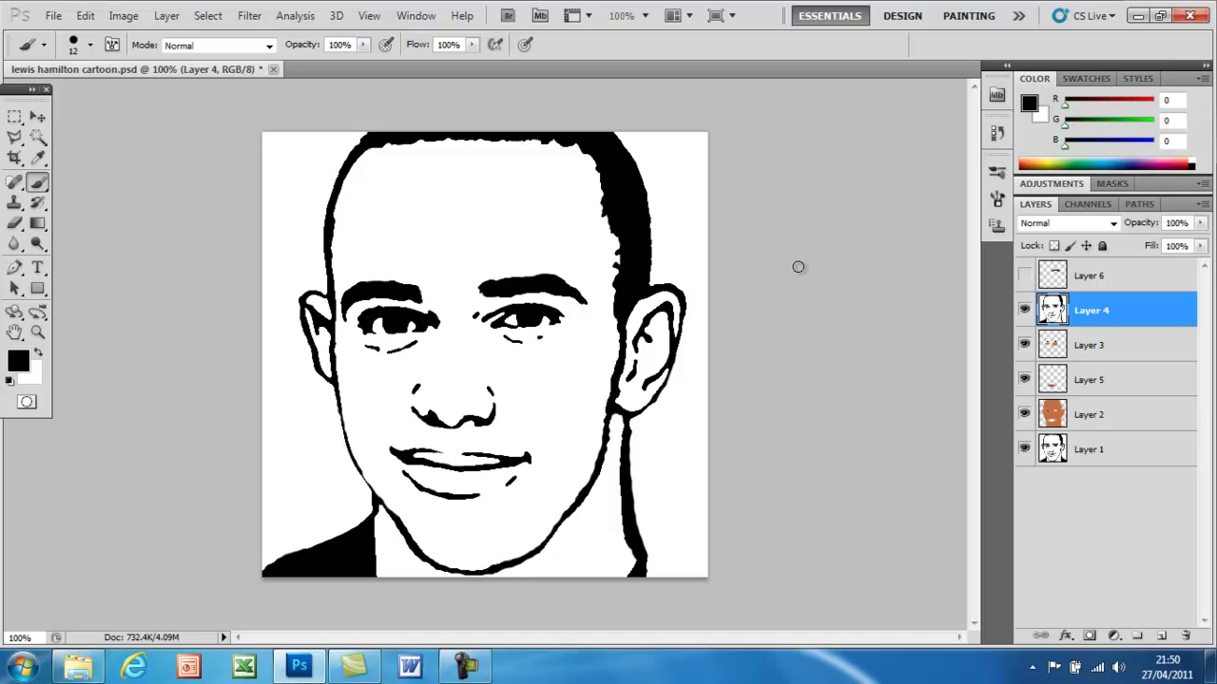
Add a new layer above Layer 4 and sample the skin colour from the coloured face, hiding Layer 4 only while sampling.
left_click(1163, 636)
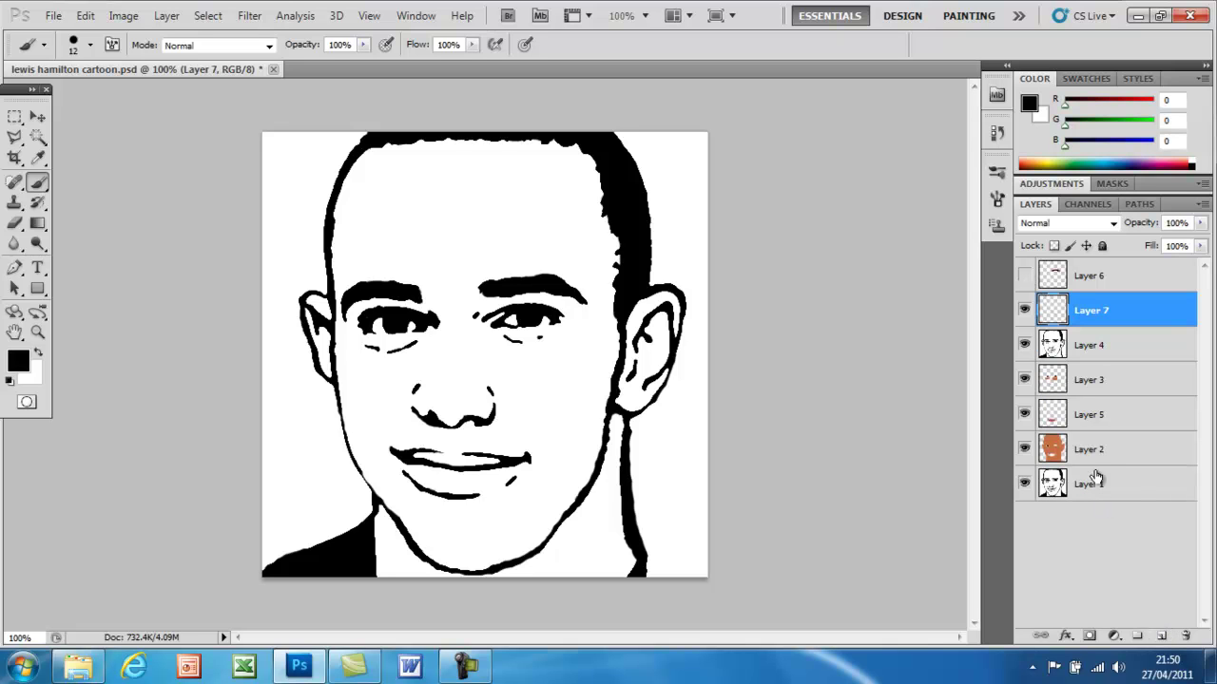
left_click(38, 158)
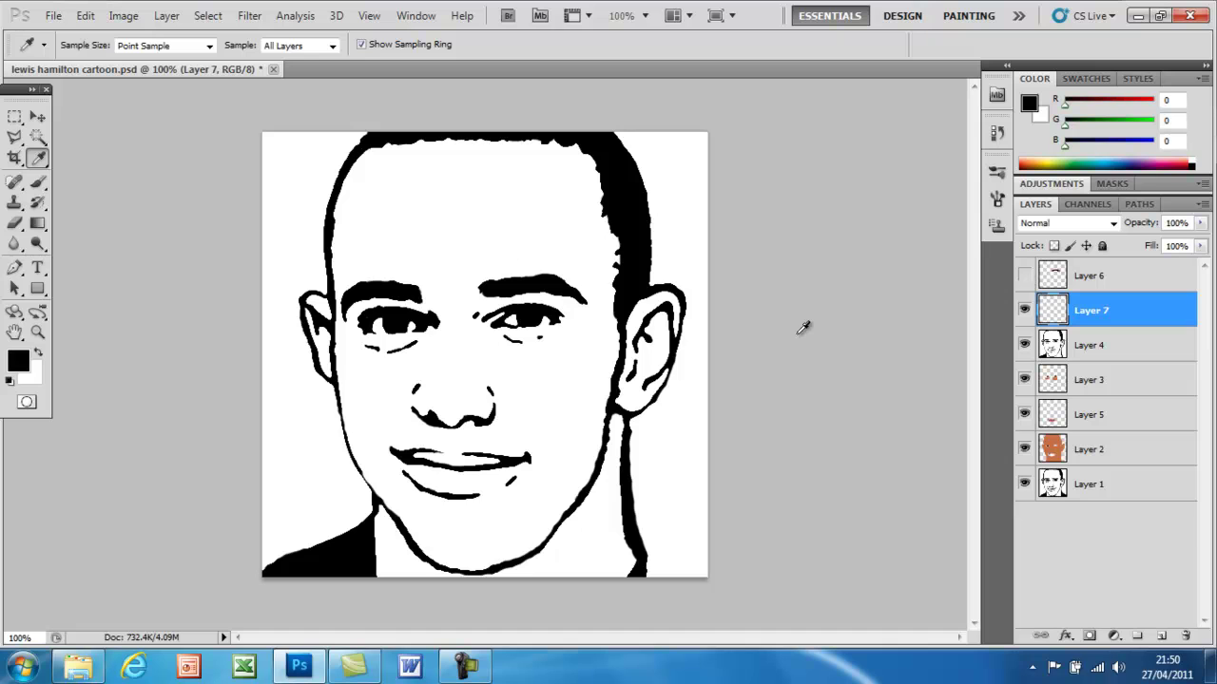
left_click(1108, 457)
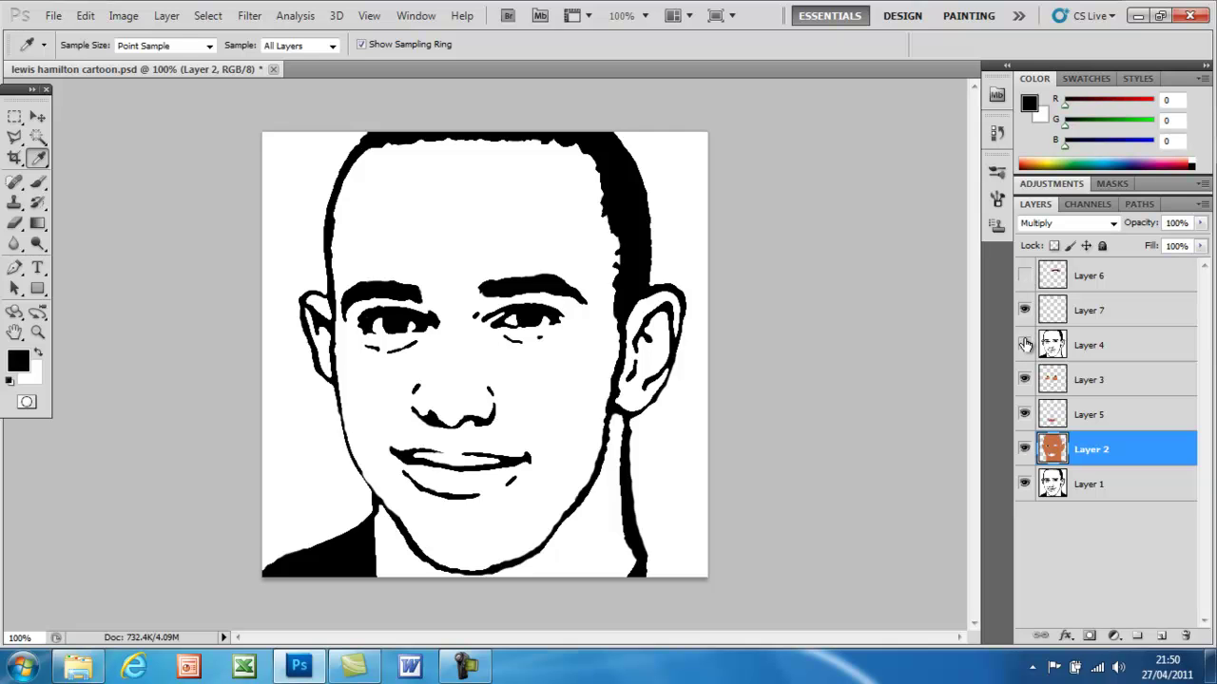
left_click(1024, 344)
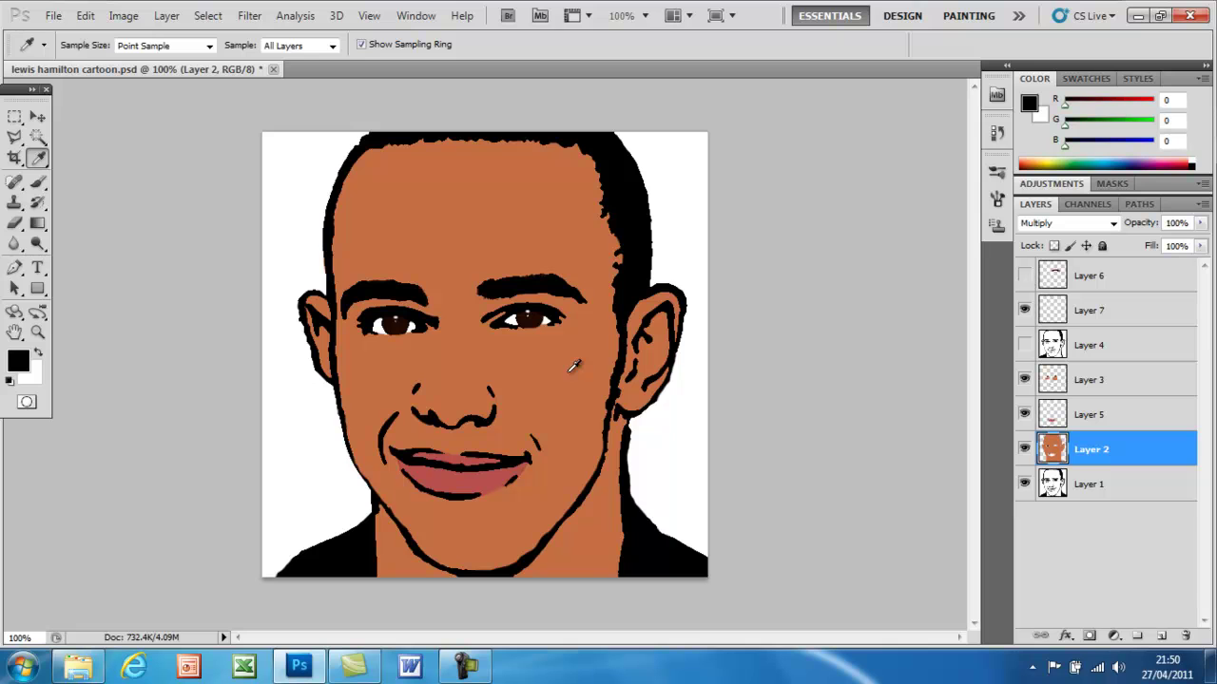
left_click(573, 366)
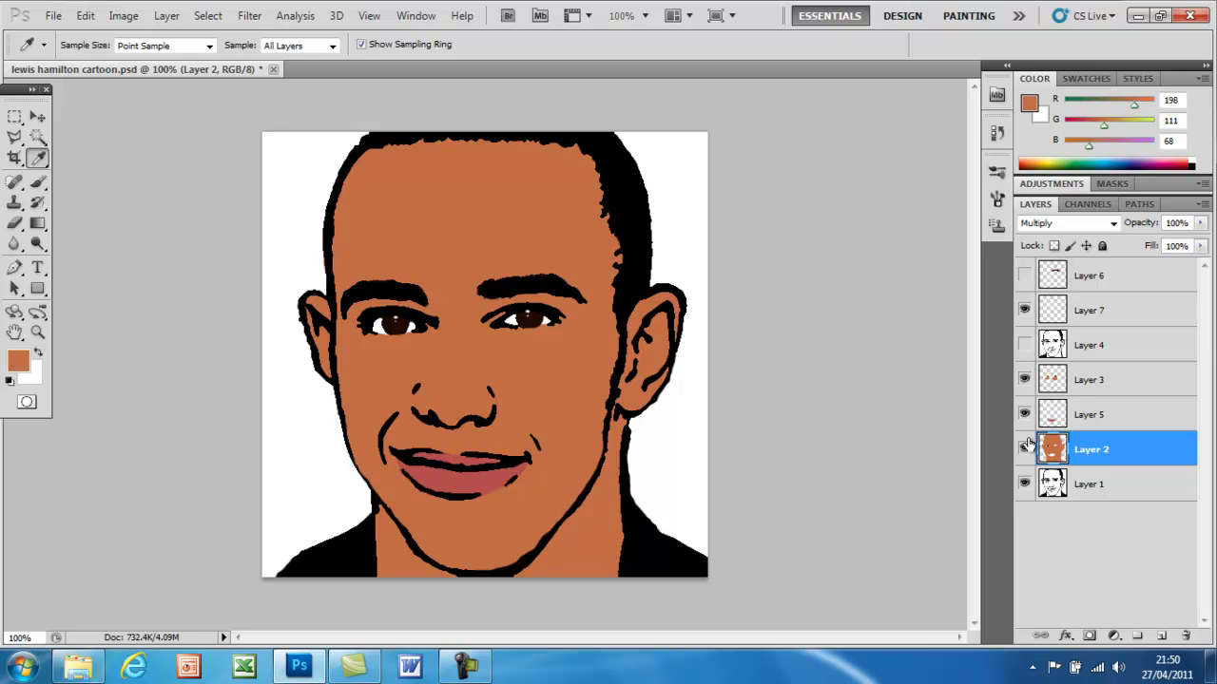
left_click(1024, 344)
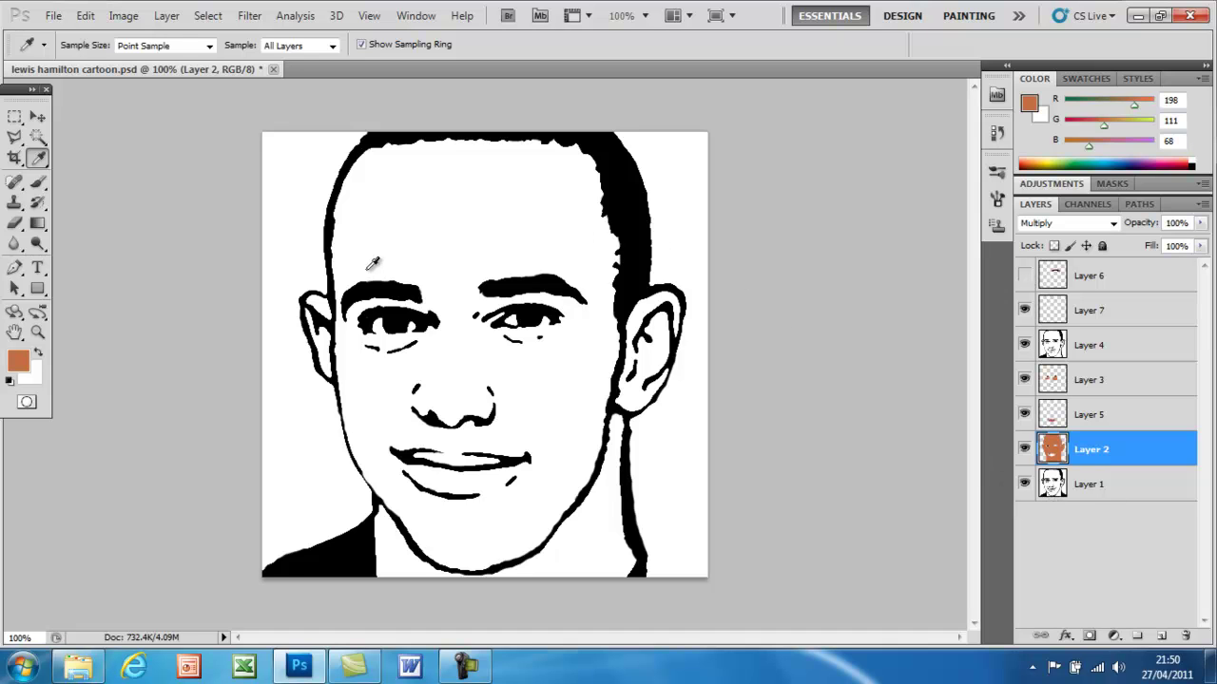
left_click(1122, 316)
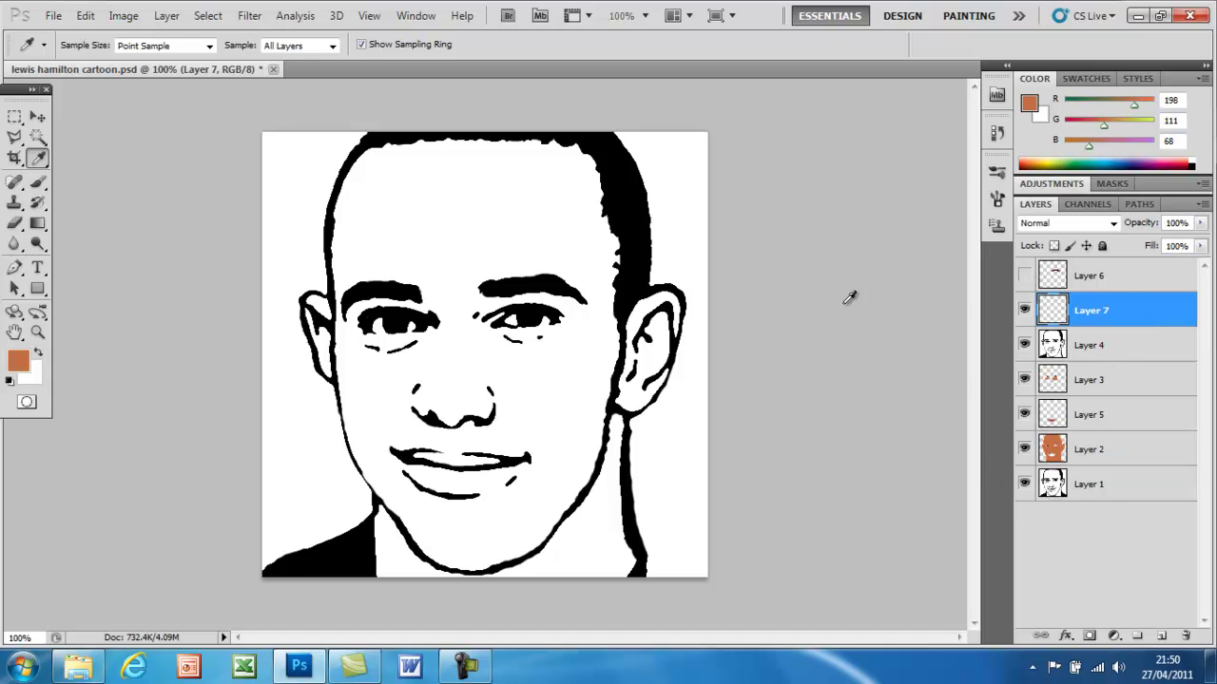
Paint the whole face in the skin colour on Layer 7 with a 68 px brush, and set the layer's blend mode to Multiply.
left_click(38, 182)
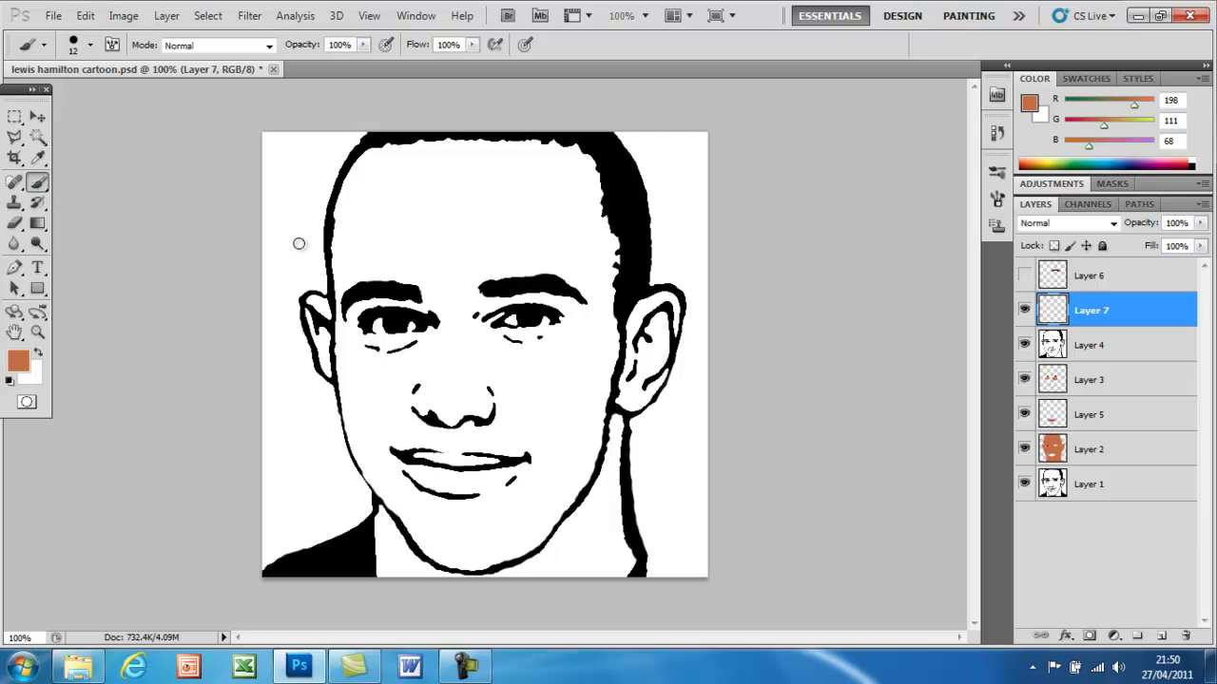
left_click(90, 45)
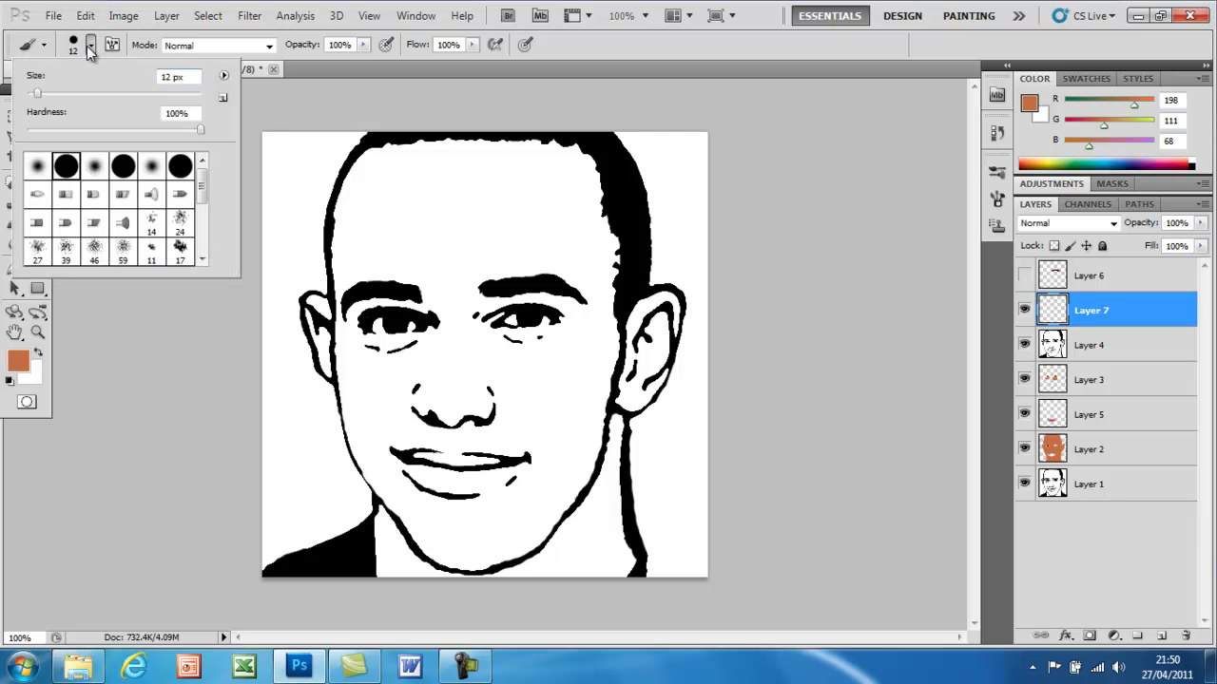
left_click_drag(39, 93, 85, 93)
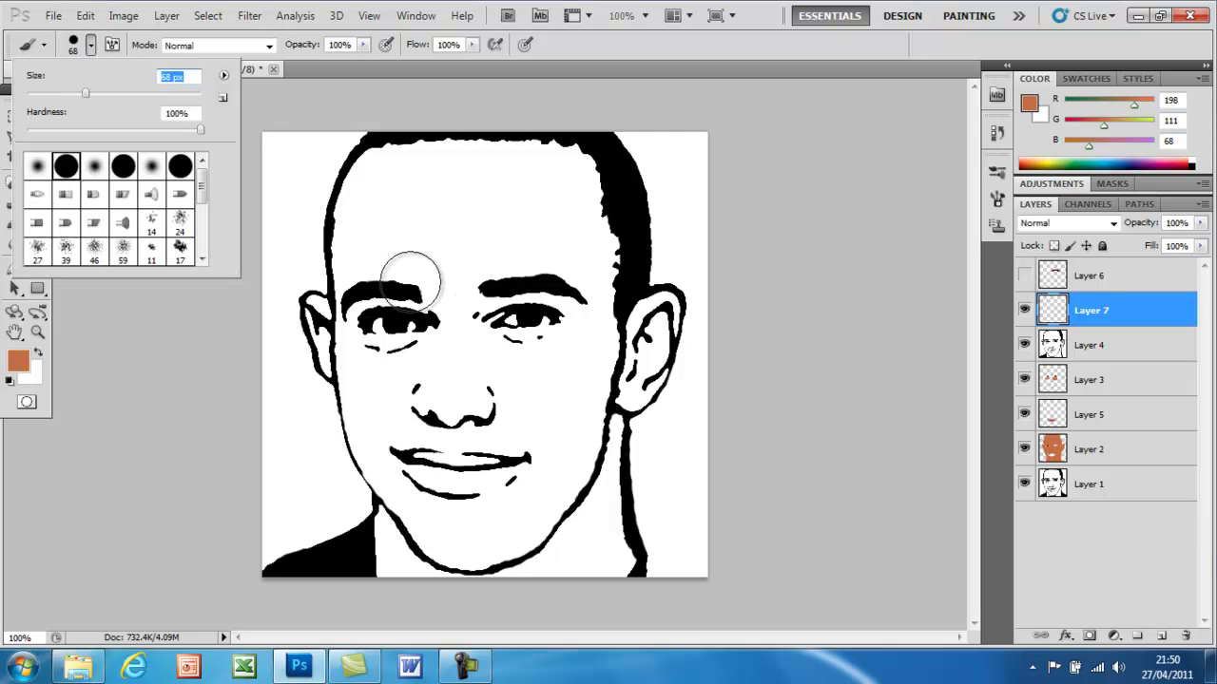
left_click(454, 272)
mouse_move(453, 274)
left_mouse_down()
mouse_move(486, 276)
mouse_move(443, 339)
mouse_move(429, 283)
mouse_move(400, 371)
mouse_move(390, 287)
mouse_move(388, 343)
mouse_move(384, 294)
mouse_move(376, 312)
mouse_move(371, 298)
mouse_move(370, 323)
mouse_move(448, 402)
mouse_move(472, 395)
mouse_move(480, 372)
mouse_move(474, 480)
mouse_move(438, 466)
mouse_move(458, 464)
mouse_move(412, 472)
mouse_move(395, 388)
mouse_move(386, 423)
mouse_move(380, 410)
mouse_move(367, 340)
mouse_move(363, 361)
mouse_move(371, 435)
mouse_move(393, 474)
mouse_move(444, 537)
mouse_move(475, 542)
mouse_move(529, 513)
mouse_move(526, 521)
mouse_move(503, 530)
mouse_move(547, 497)
mouse_move(576, 446)
mouse_move(578, 426)
mouse_move(516, 454)
mouse_move(516, 276)
mouse_move(543, 286)
mouse_move(551, 385)
mouse_move(570, 320)
mouse_move(581, 389)
mouse_move(596, 336)
mouse_move(592, 196)
mouse_move(576, 158)
mouse_move(482, 136)
mouse_move(412, 144)
mouse_move(373, 186)
left_mouse_up()
mouse_move(361, 209)
left_mouse_down()
mouse_move(363, 323)
mouse_move(440, 174)
mouse_move(412, 221)
mouse_move(430, 191)
mouse_move(458, 223)
mouse_move(494, 169)
mouse_move(490, 216)
mouse_move(503, 155)
mouse_move(500, 243)
mouse_move(530, 192)
mouse_move(545, 256)
mouse_move(557, 218)
left_mouse_up()
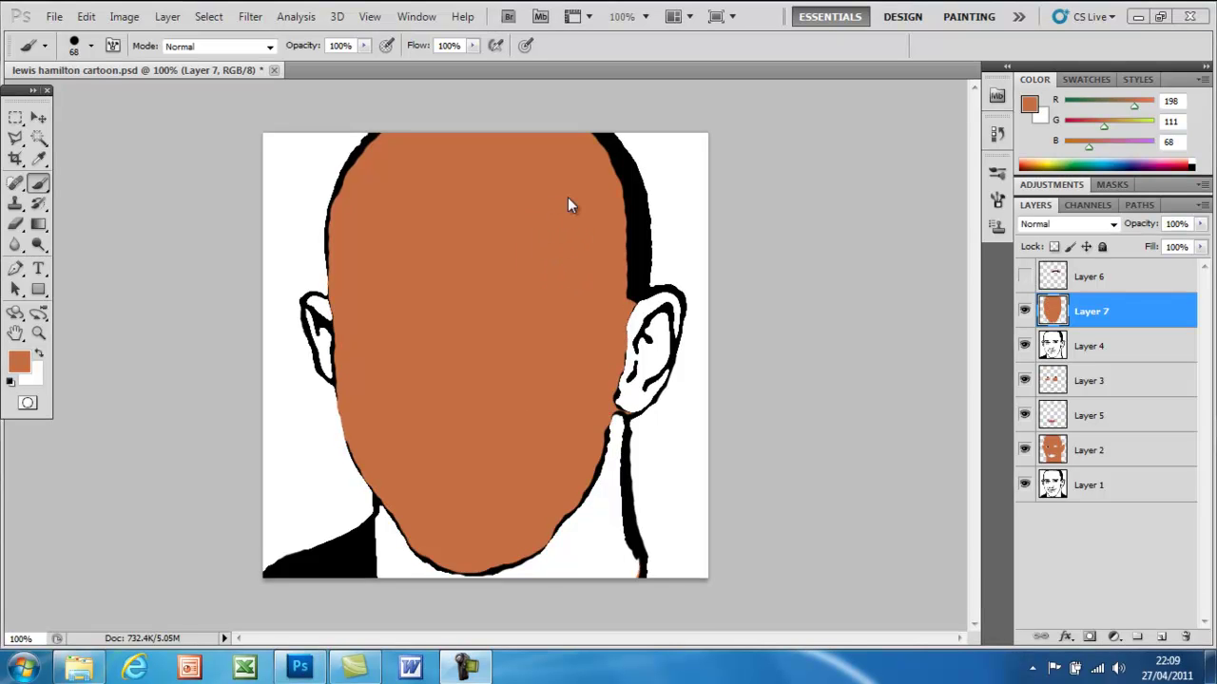
left_click(1114, 224)
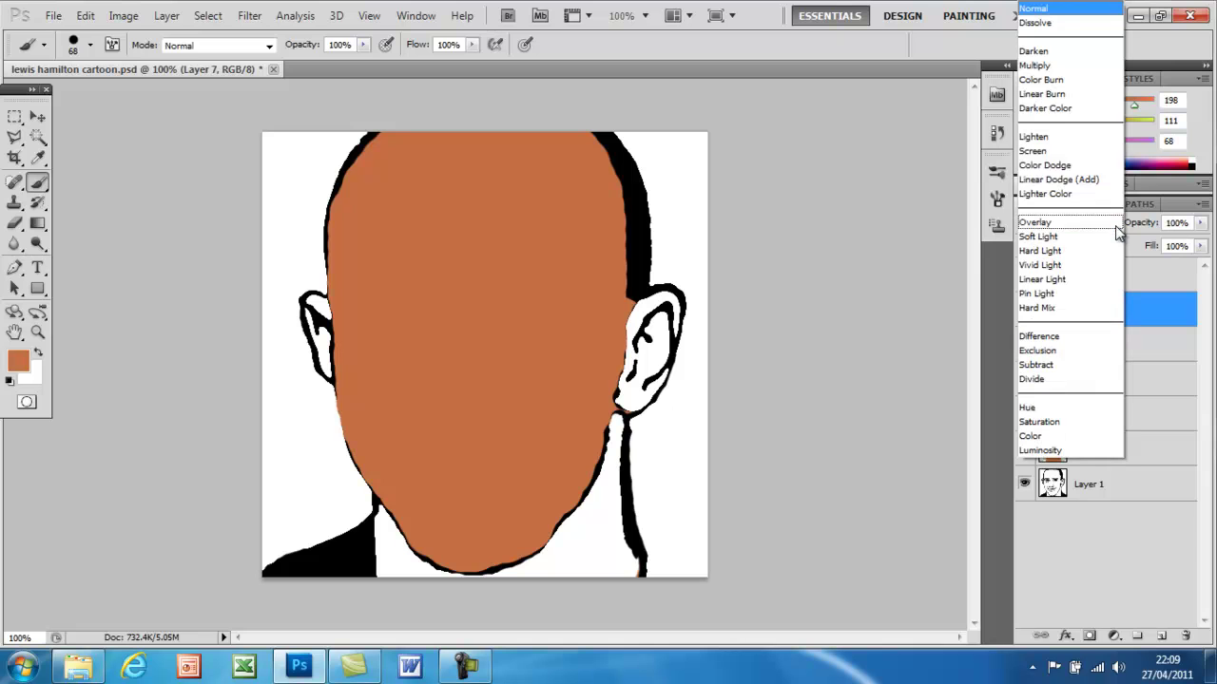
left_click(1059, 65)
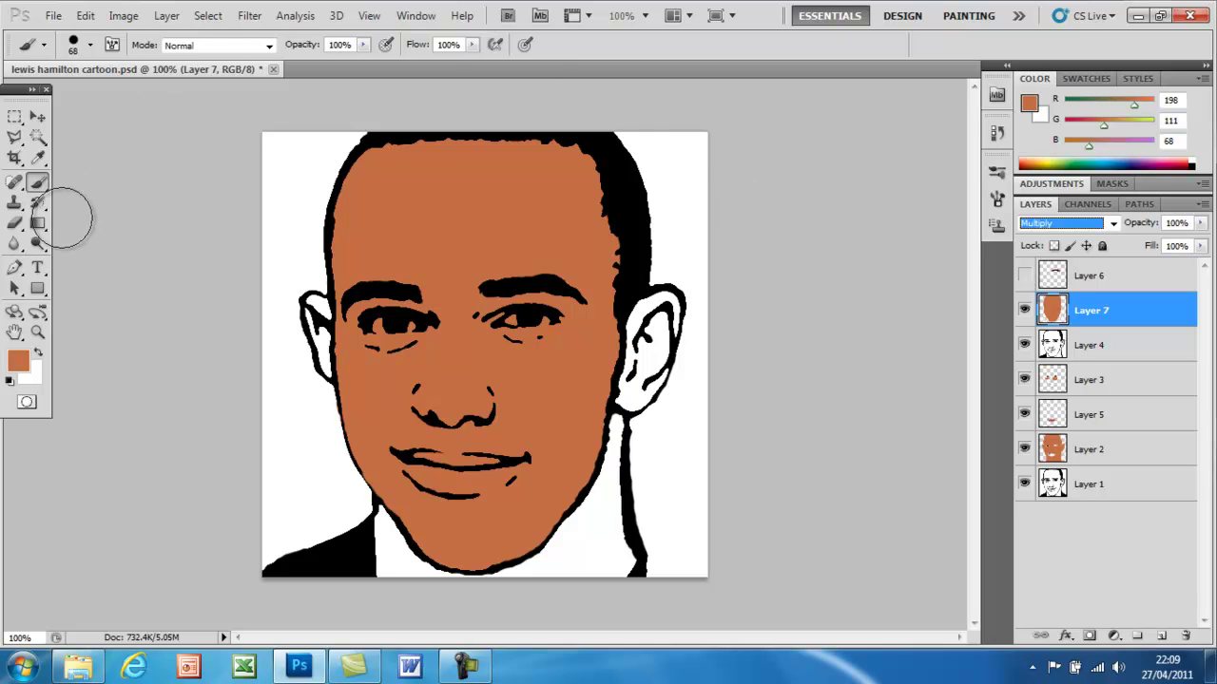
Erase the skin colour from the whites of both eyes with an 11 px eraser.
left_click(14, 225)
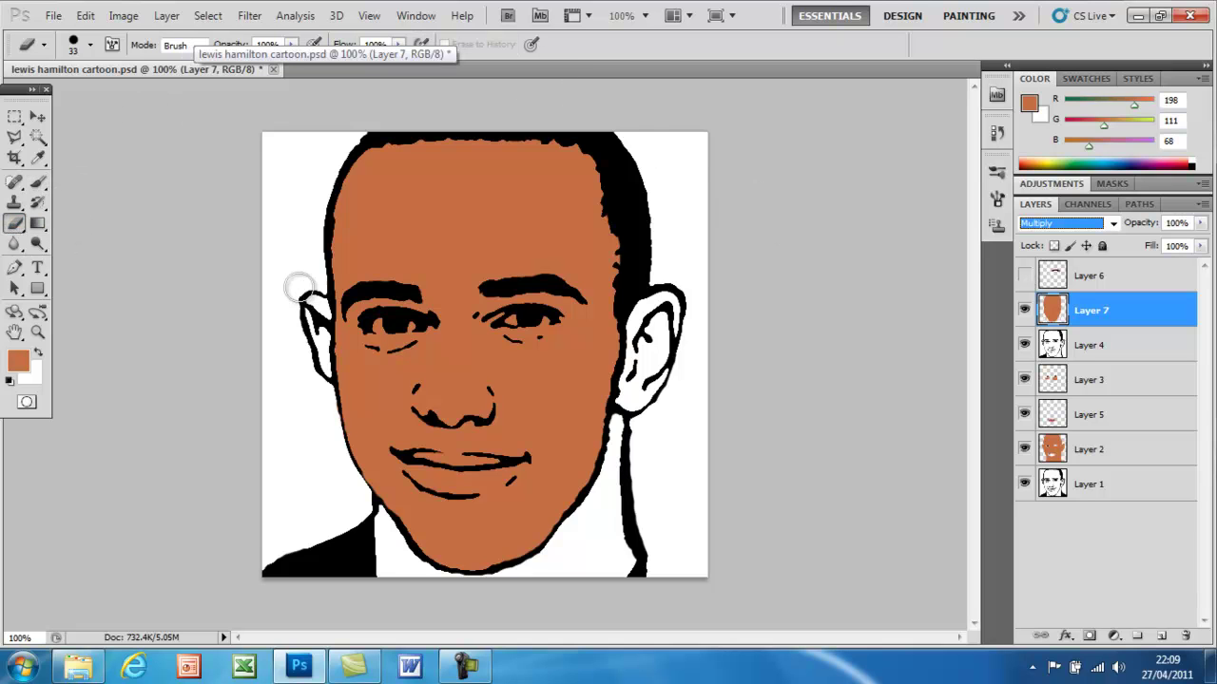
left_click(91, 48)
left_click_drag(59, 95, 37, 98)
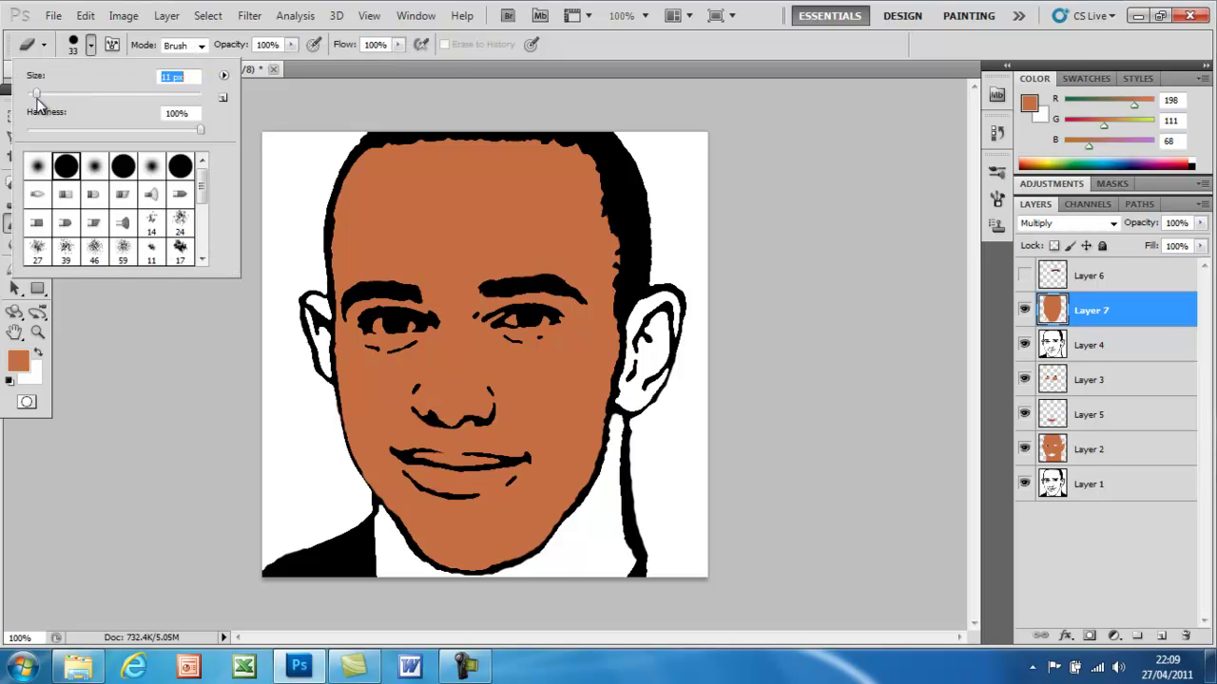
left_click(378, 325)
left_click_drag(377, 325, 387, 328)
key("ctrl+z")
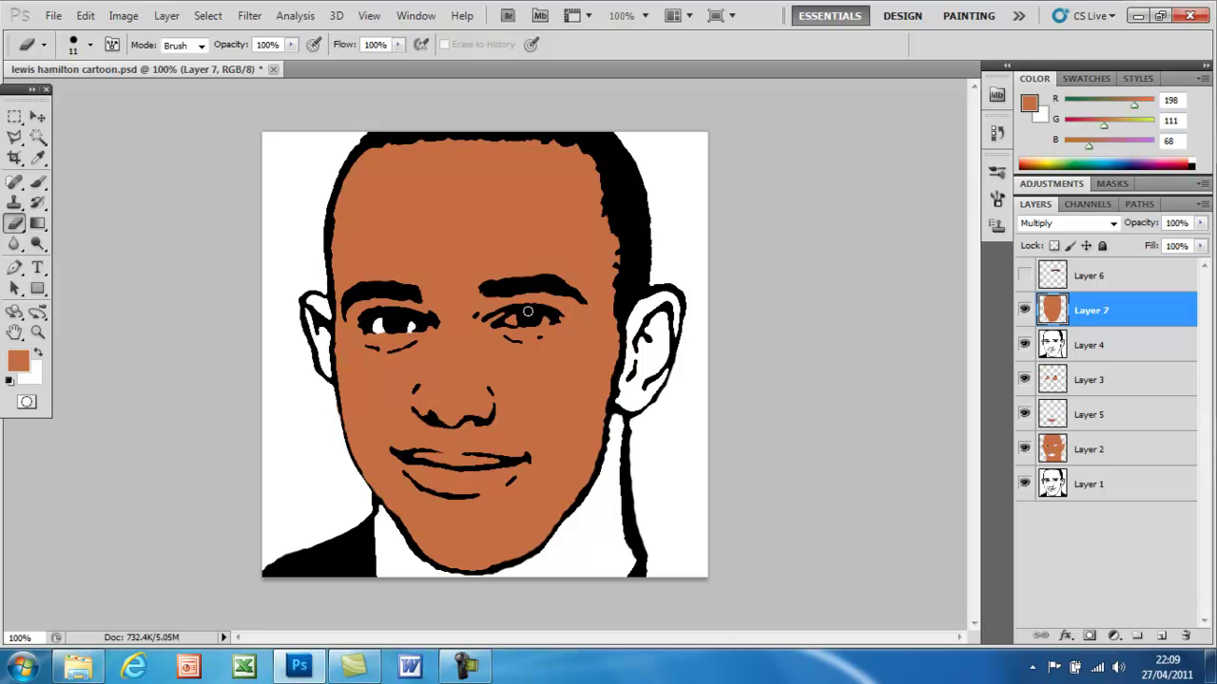
left_click_drag(515, 317, 510, 320)
Erase the skin colour from the mouth opening and the lower lip.
left_click_drag(422, 456, 493, 463)
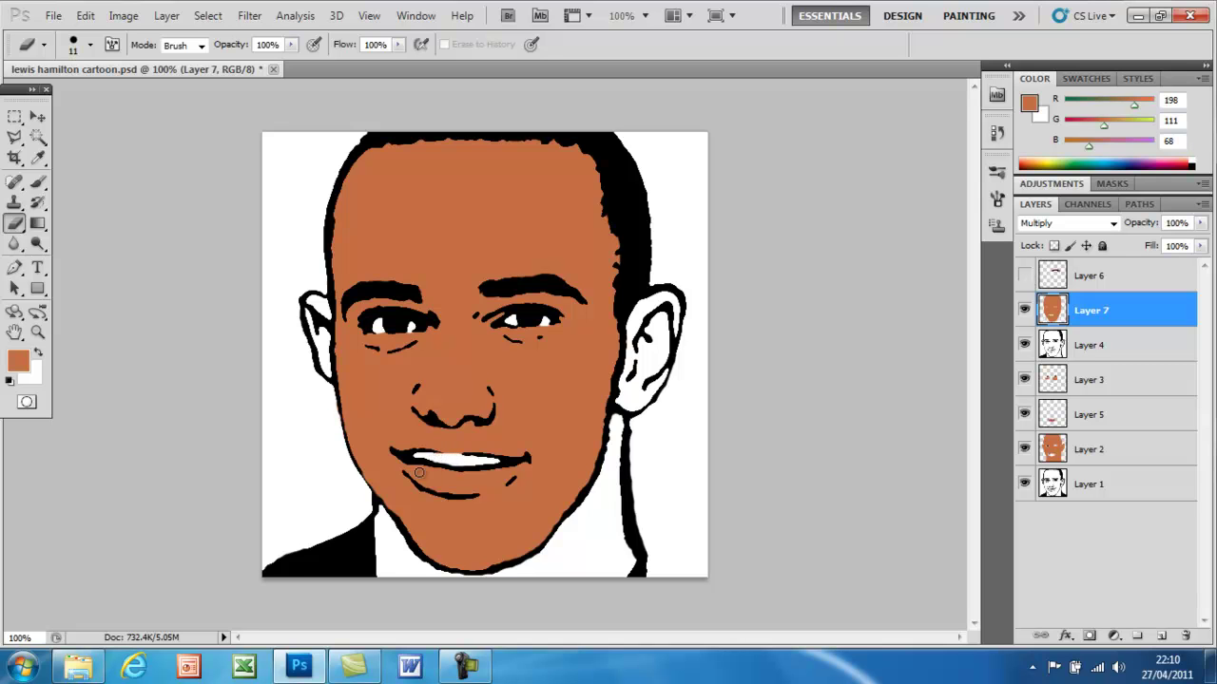
mouse_move(406, 468)
left_mouse_down()
mouse_move(424, 481)
mouse_move(427, 468)
mouse_move(415, 469)
mouse_move(484, 473)
mouse_move(465, 483)
left_mouse_up()
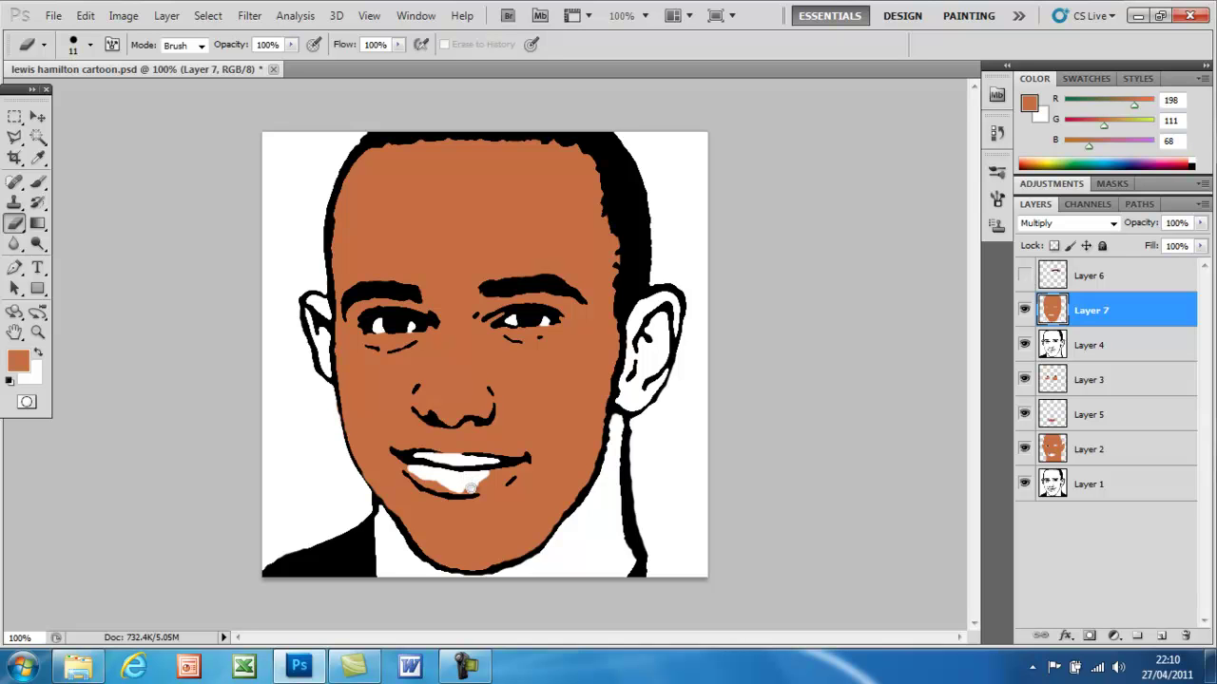
mouse_move(468, 491)
left_mouse_down()
mouse_move(413, 473)
mouse_move(477, 491)
mouse_move(526, 462)
mouse_move(486, 484)
mouse_move(403, 463)
left_mouse_up()
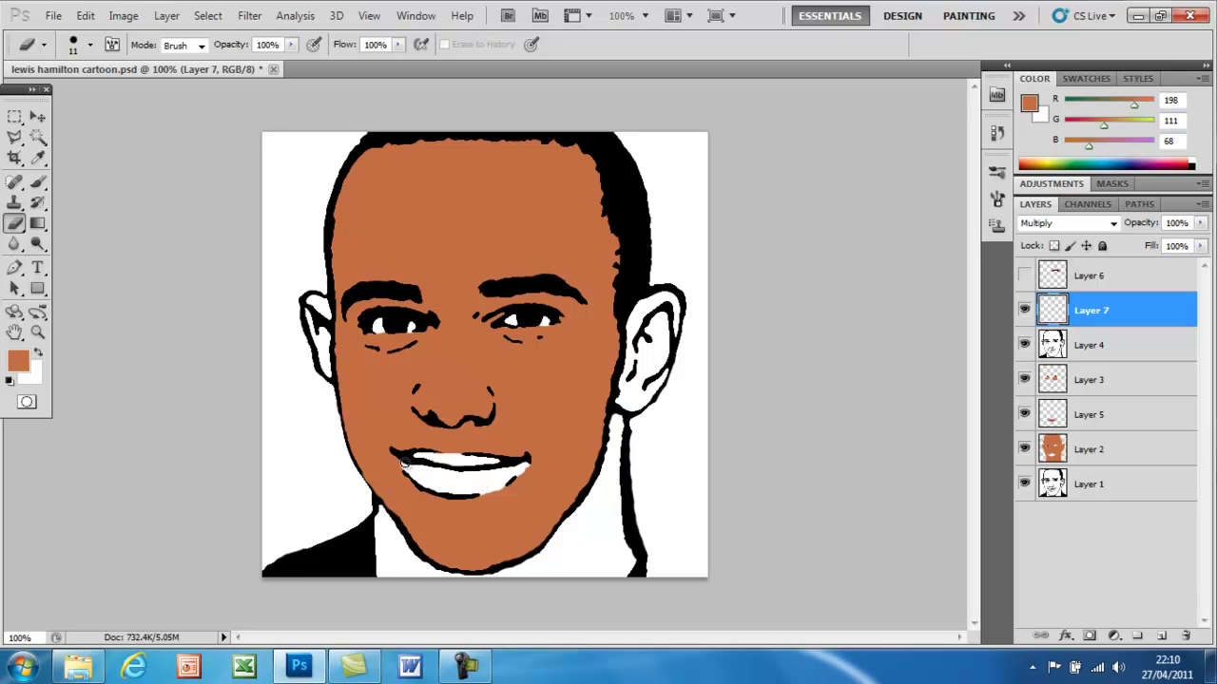
Paint the ear left of the face in the skin colour with a 17 px brush.
key("b")
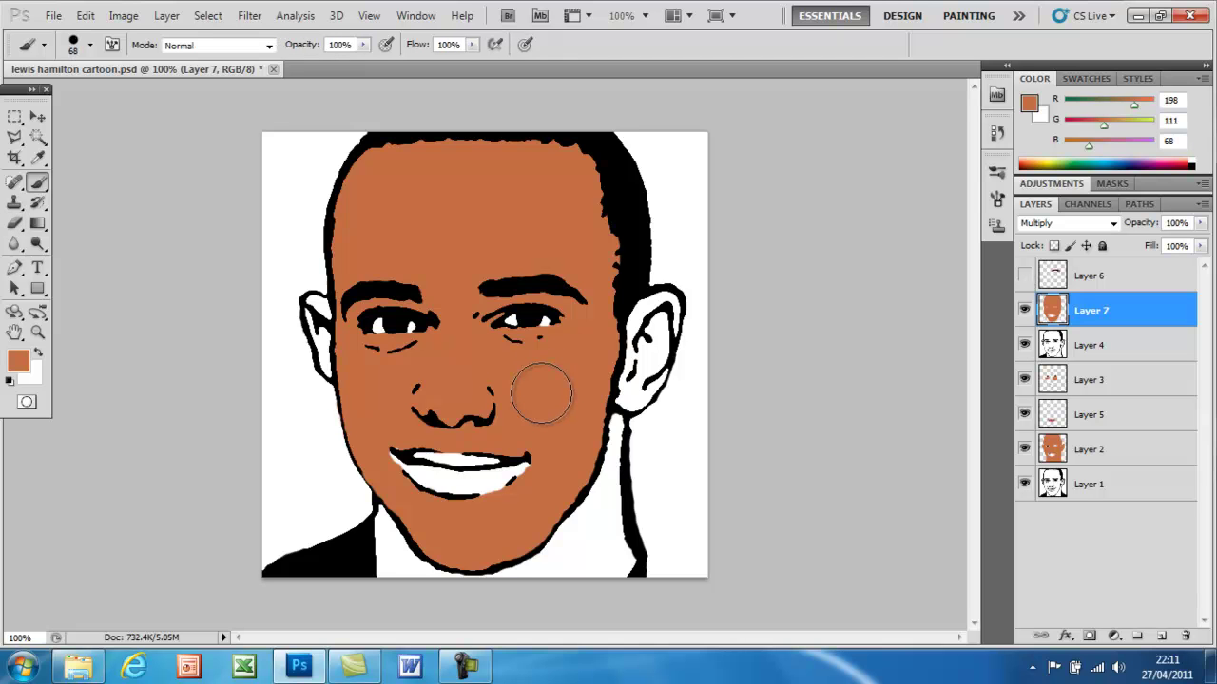
left_click(91, 44)
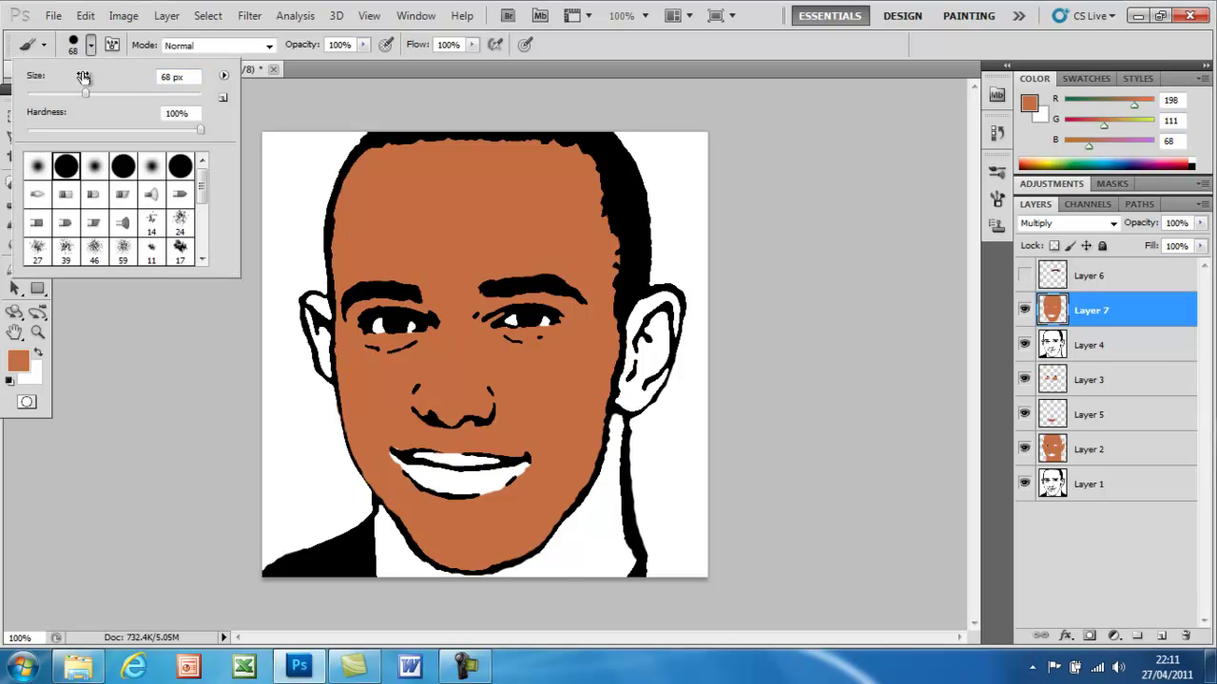
type("17")
left_click(325, 310)
left_click_drag(317, 302, 333, 376)
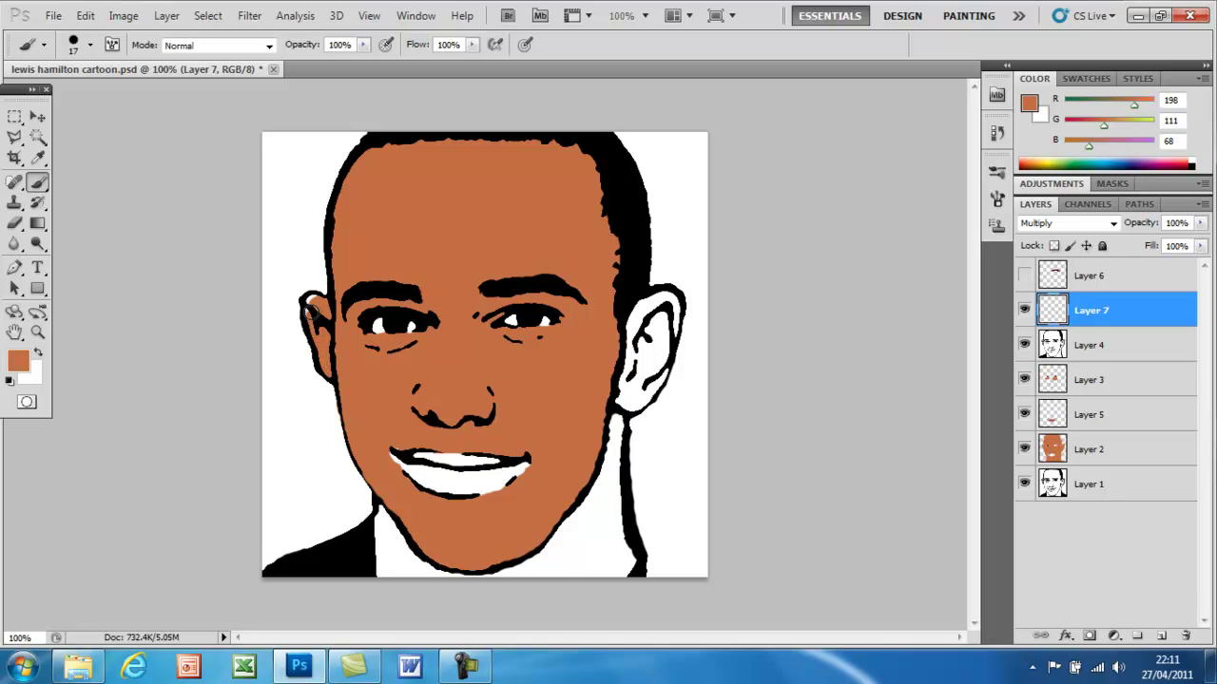
left_click_drag(311, 303, 319, 306)
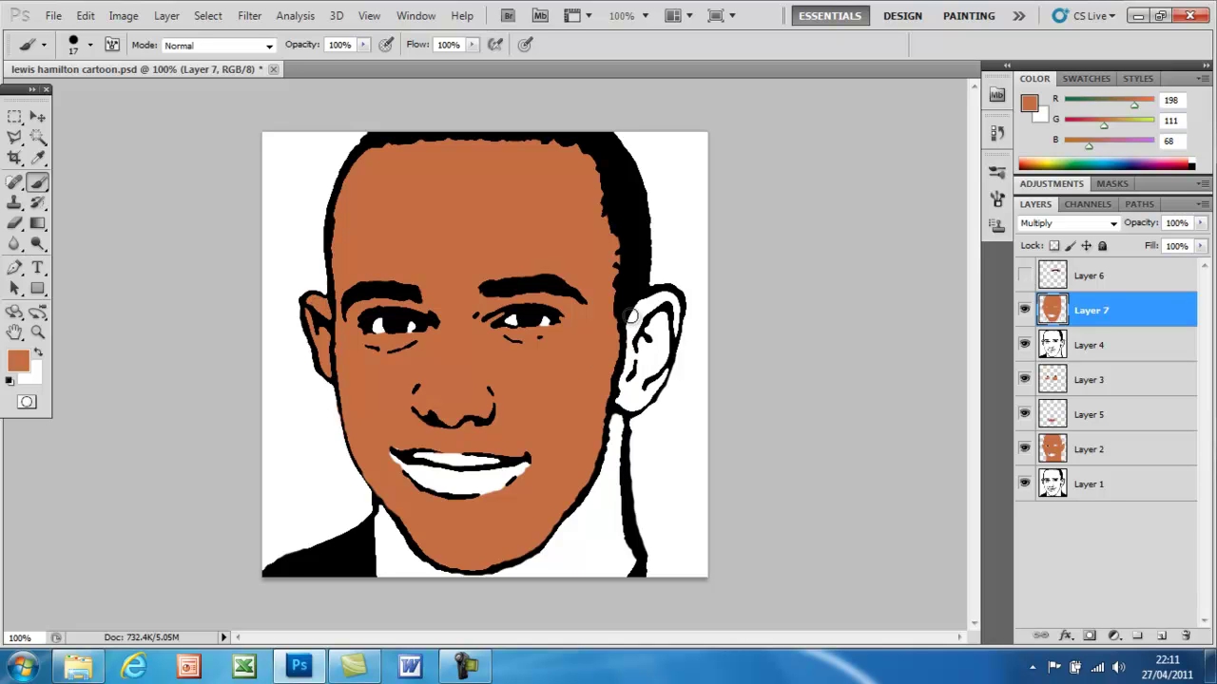
Try painting the ear right of the face in the skin colour and undo the painting.
mouse_move(661, 362)
left_mouse_down()
mouse_move(643, 354)
mouse_move(620, 381)
mouse_move(629, 366)
mouse_move(635, 403)
mouse_move(642, 378)
left_mouse_up()
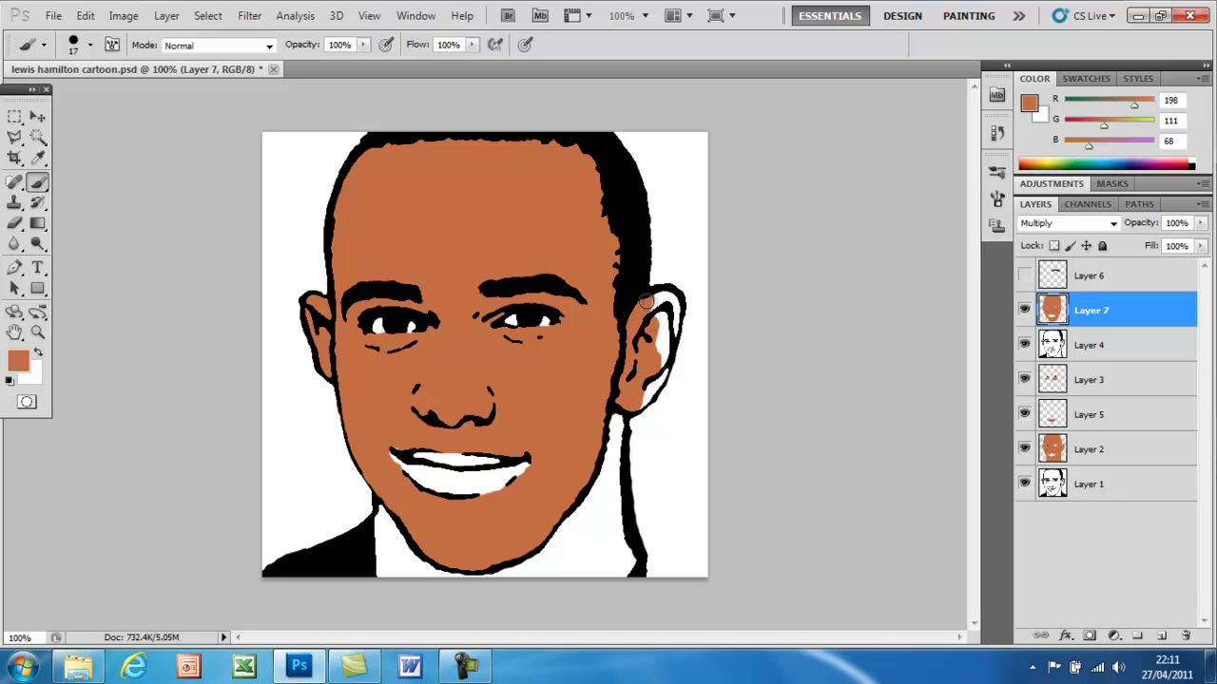
mouse_move(672, 302)
left_mouse_down()
mouse_move(639, 323)
mouse_move(650, 309)
mouse_move(664, 336)
left_mouse_up()
key("ctrl+z")
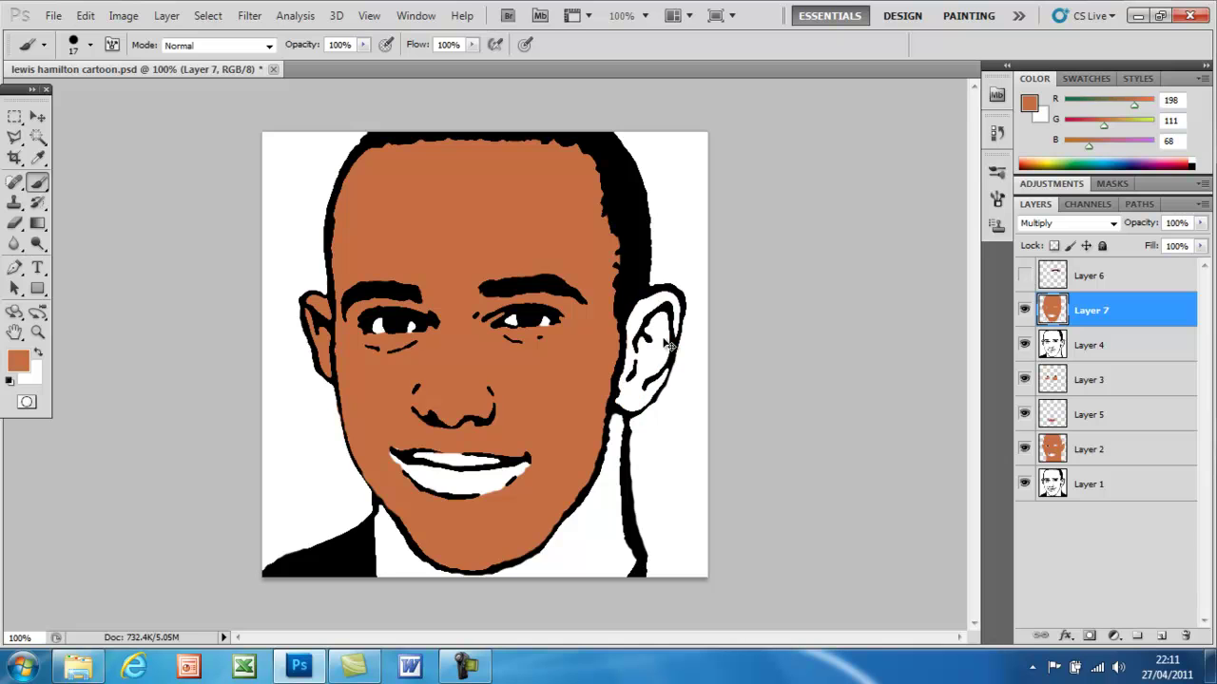
Paint the ear right of the face in the skin colour and erase the colour from the inner ear with an 11 px eraser.
mouse_move(655, 325)
left_mouse_down()
mouse_move(644, 360)
mouse_move(637, 329)
mouse_move(632, 365)
mouse_move(633, 306)
mouse_move(655, 305)
mouse_move(667, 332)
mouse_move(656, 371)
mouse_move(657, 354)
mouse_move(634, 381)
mouse_move(626, 372)
mouse_move(616, 401)
mouse_move(633, 408)
mouse_move(634, 390)
mouse_move(641, 400)
mouse_move(658, 380)
mouse_move(673, 299)
mouse_move(656, 299)
mouse_move(676, 320)
mouse_move(663, 369)
left_mouse_up()
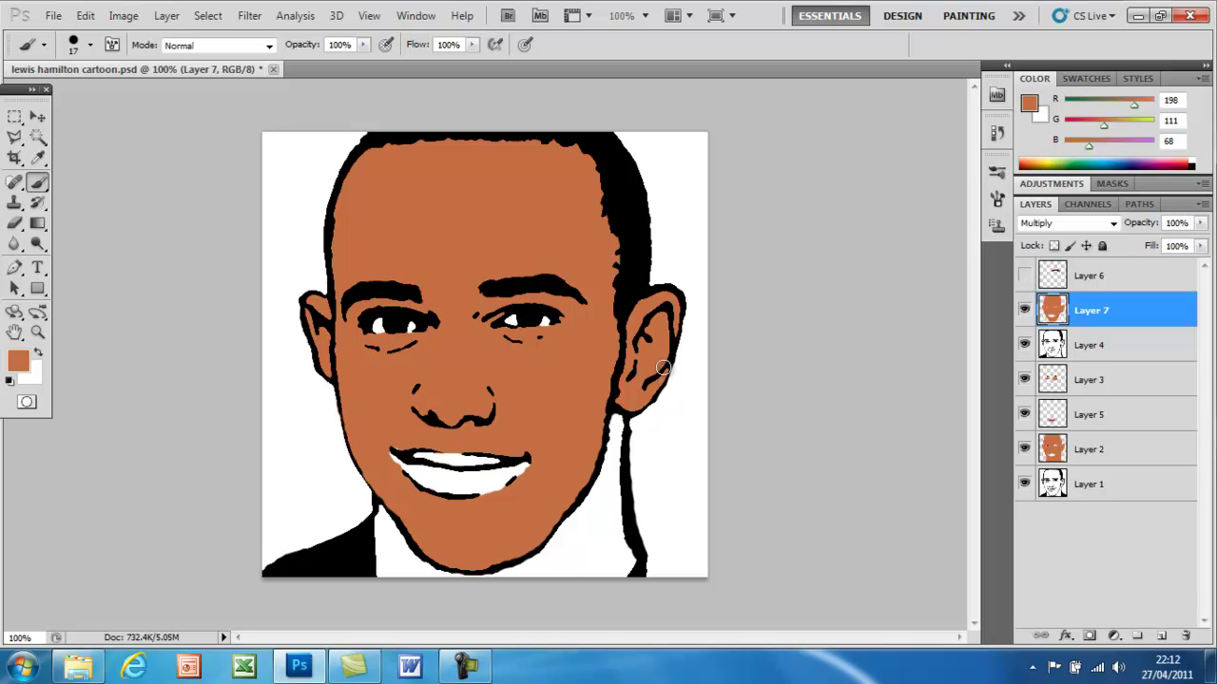
left_click(14, 222)
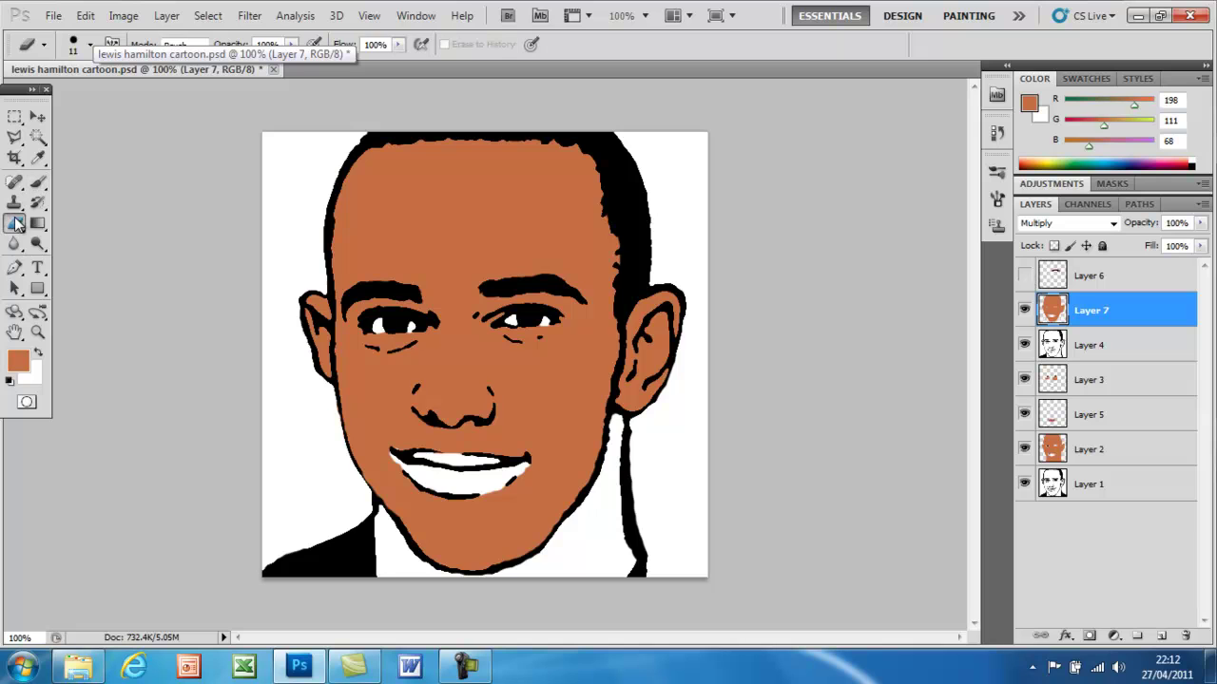
mouse_move(644, 346)
left_mouse_down()
mouse_move(662, 317)
mouse_move(654, 350)
left_mouse_up()
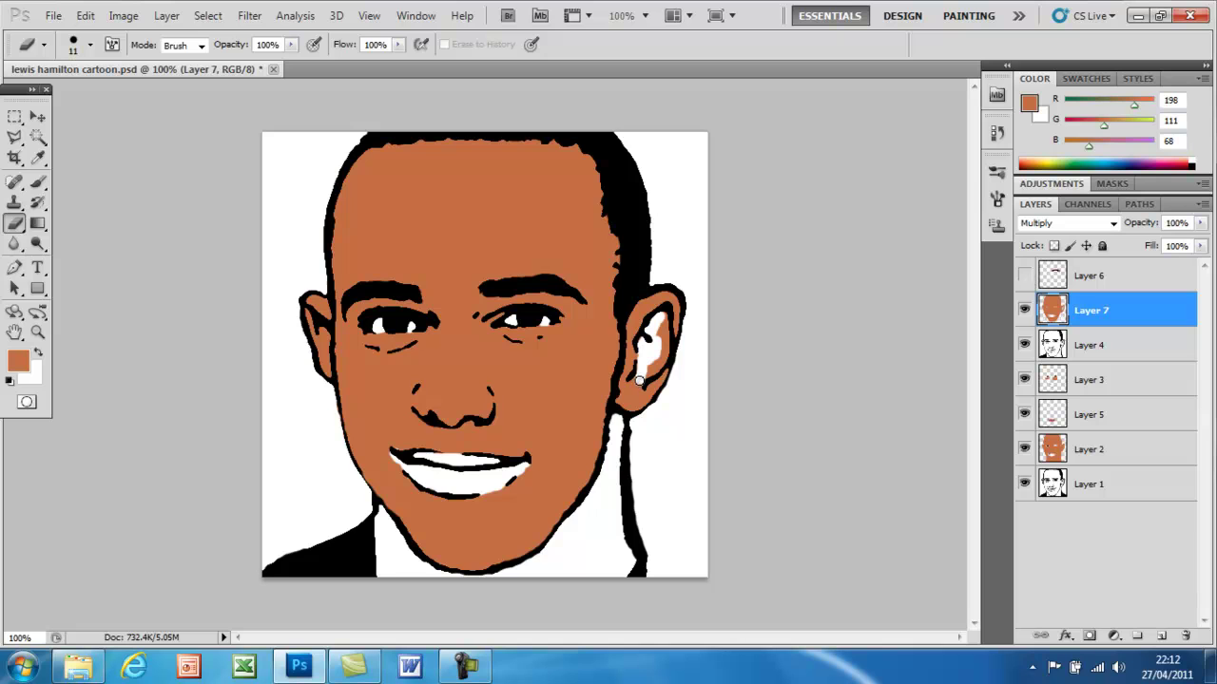
mouse_move(639, 376)
left_mouse_down()
mouse_move(660, 368)
mouse_move(664, 310)
mouse_move(661, 344)
mouse_move(645, 339)
mouse_move(642, 359)
left_mouse_up()
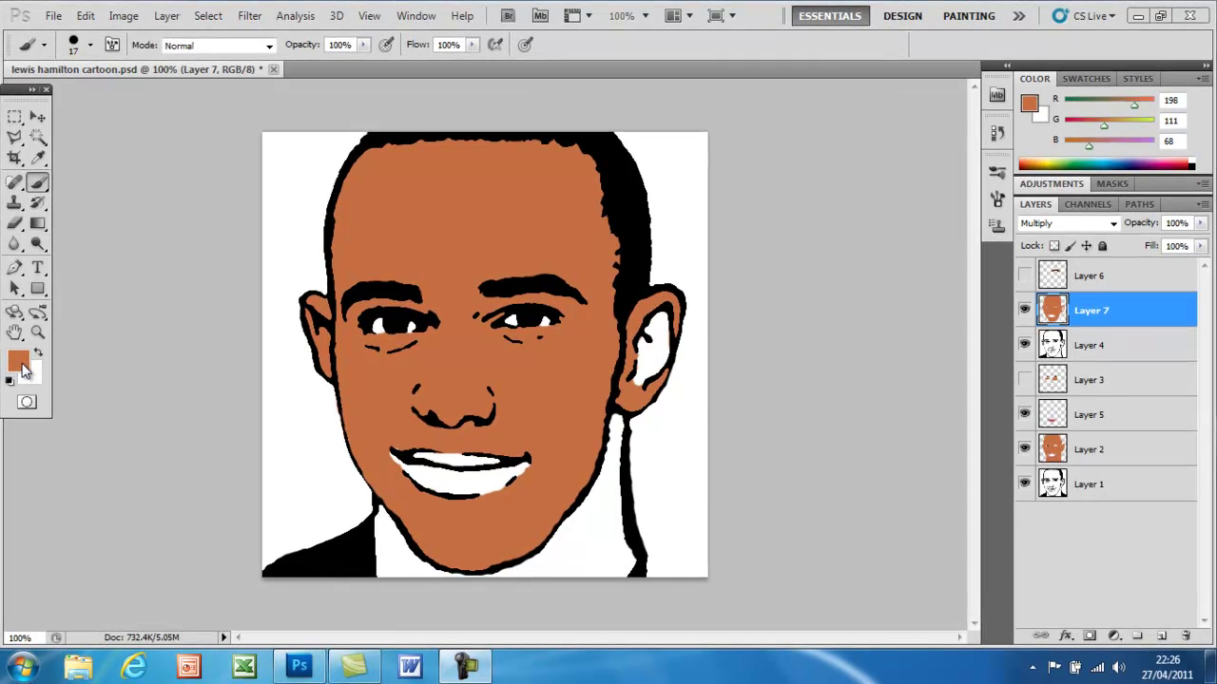
Set the foreground colour to the darker brown af6540 and paint the inner area of the ear right of the face with it.
left_click(38, 157)
left_click(20, 361)
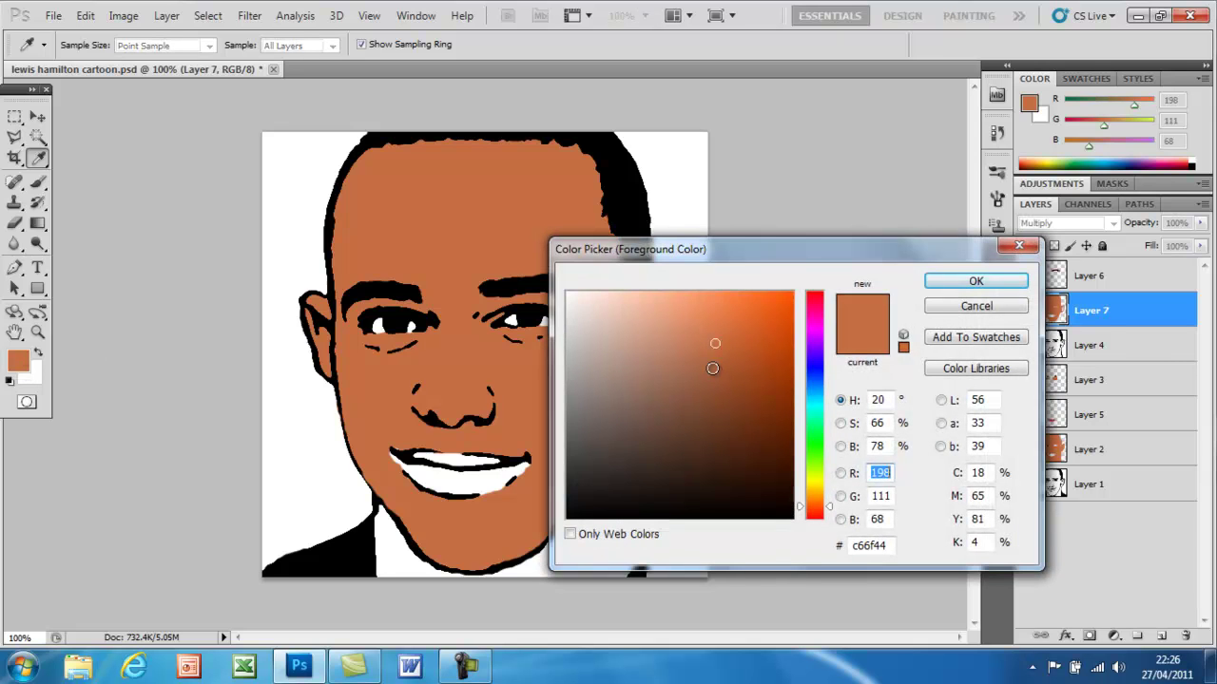
left_click(710, 362)
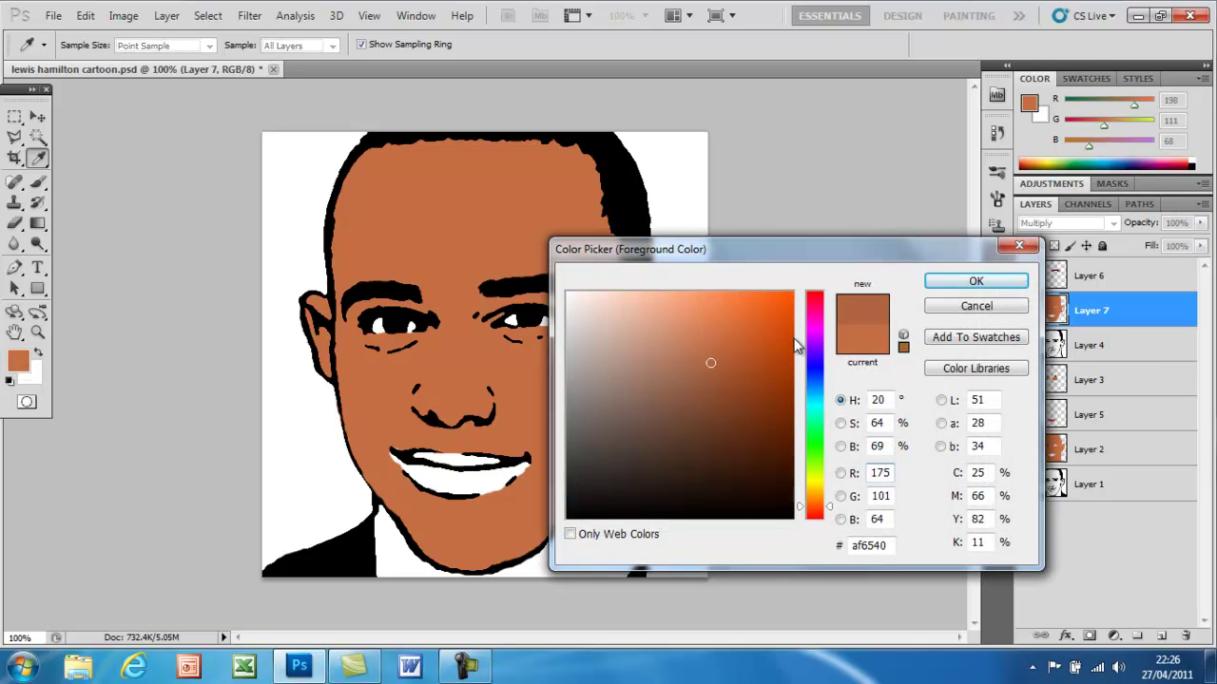
left_click(973, 284)
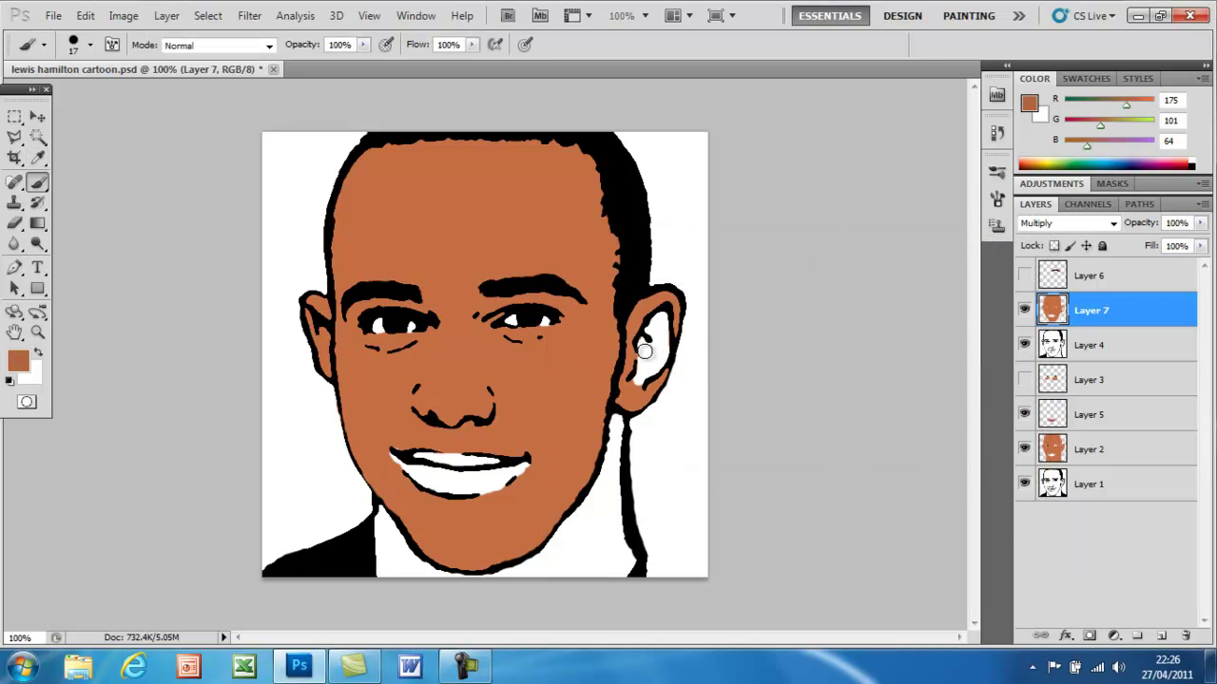
mouse_move(643, 350)
left_mouse_down()
mouse_move(635, 384)
mouse_move(654, 372)
mouse_move(660, 318)
mouse_move(666, 355)
mouse_move(653, 365)
left_mouse_up()
Sample the lip colour with Layer 4 temporarily hidden and paint the lips on Layer 7, using an 8 px brush for the edges.
left_click(1024, 345)
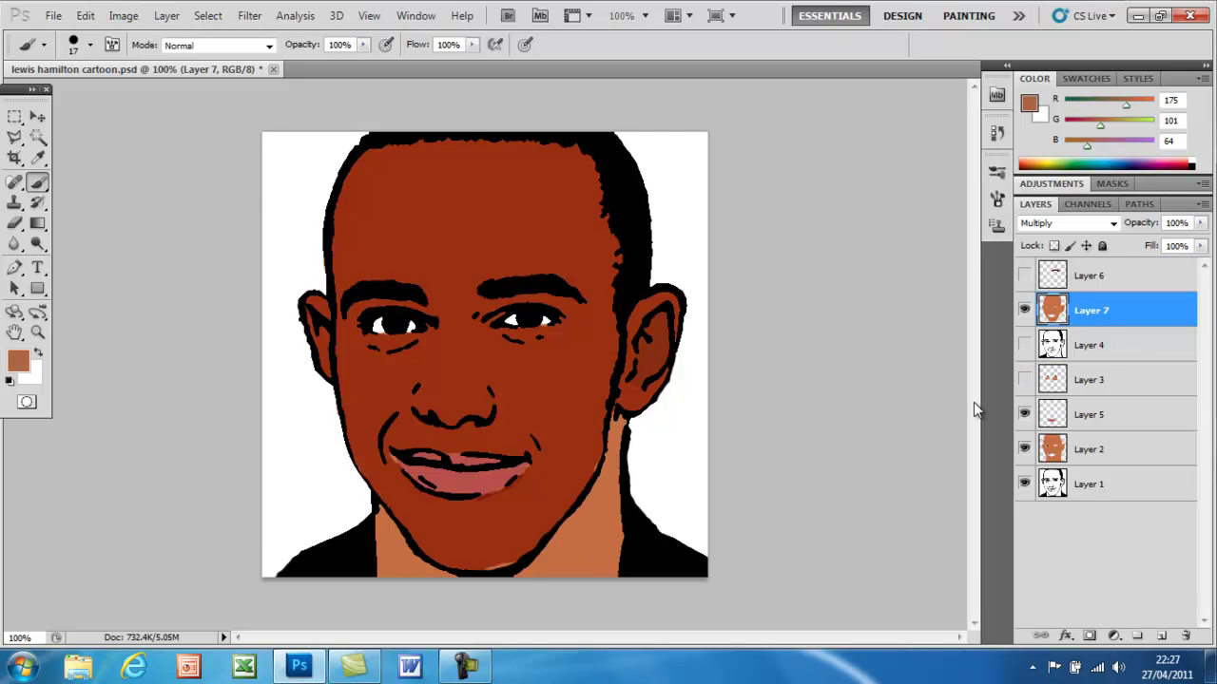
left_click(39, 159)
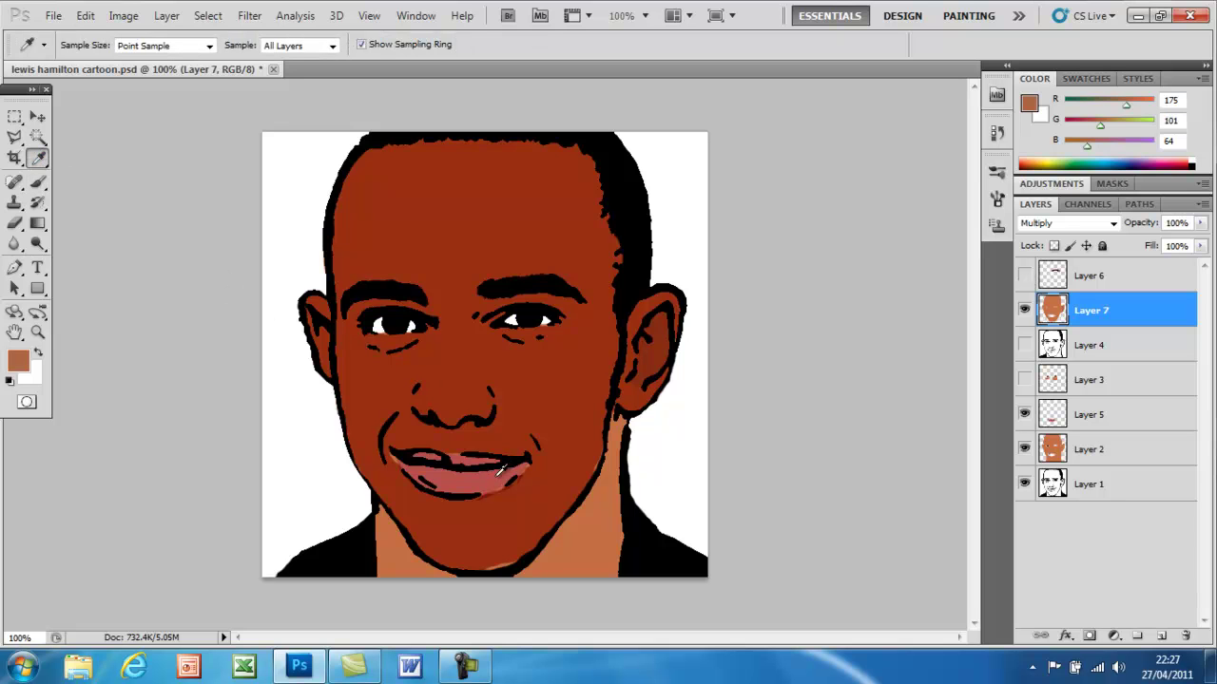
left_click(495, 472)
left_click(1024, 345)
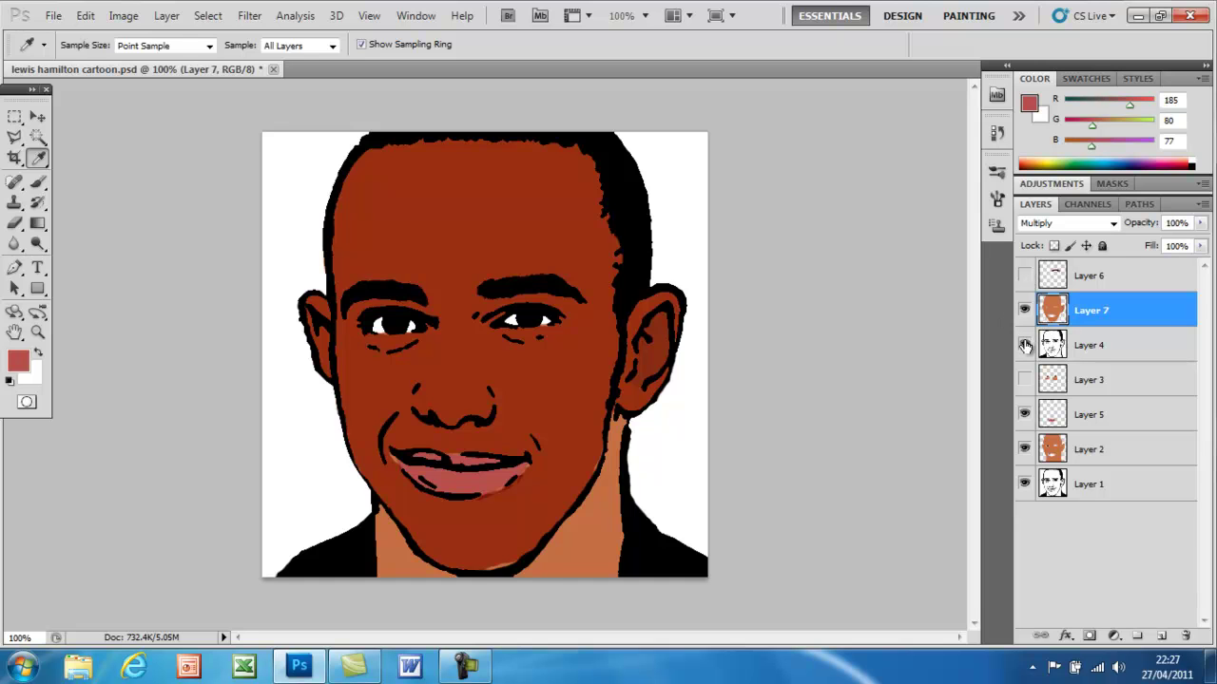
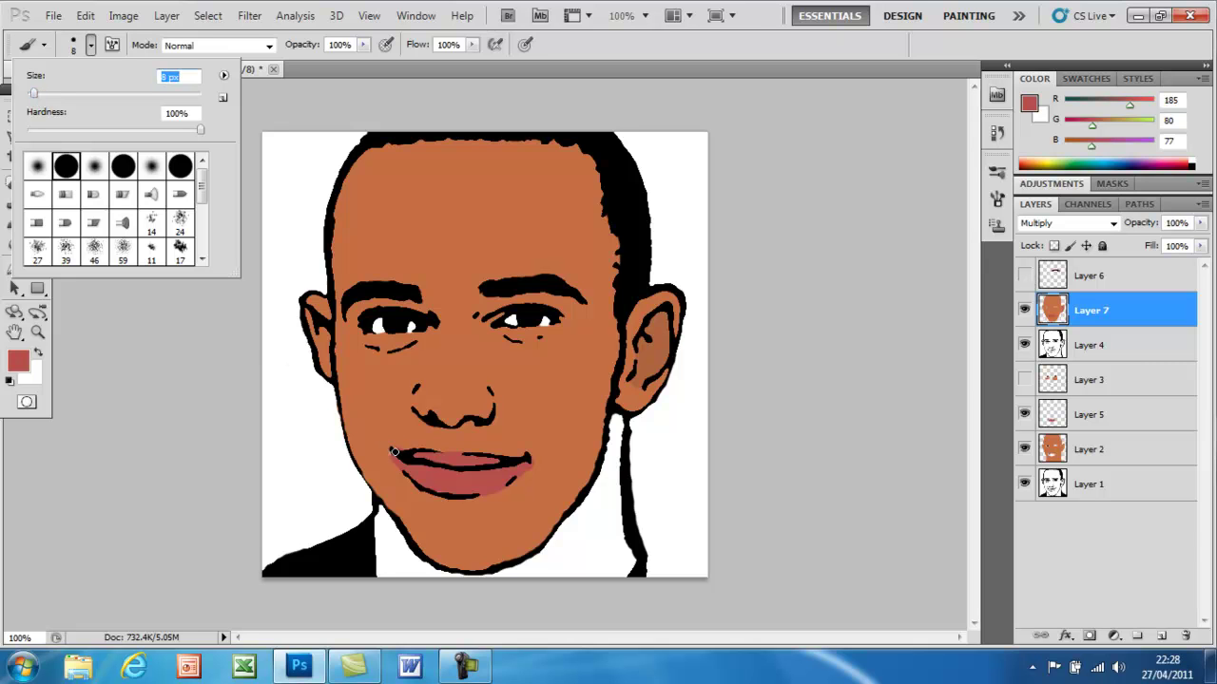
key("Return")
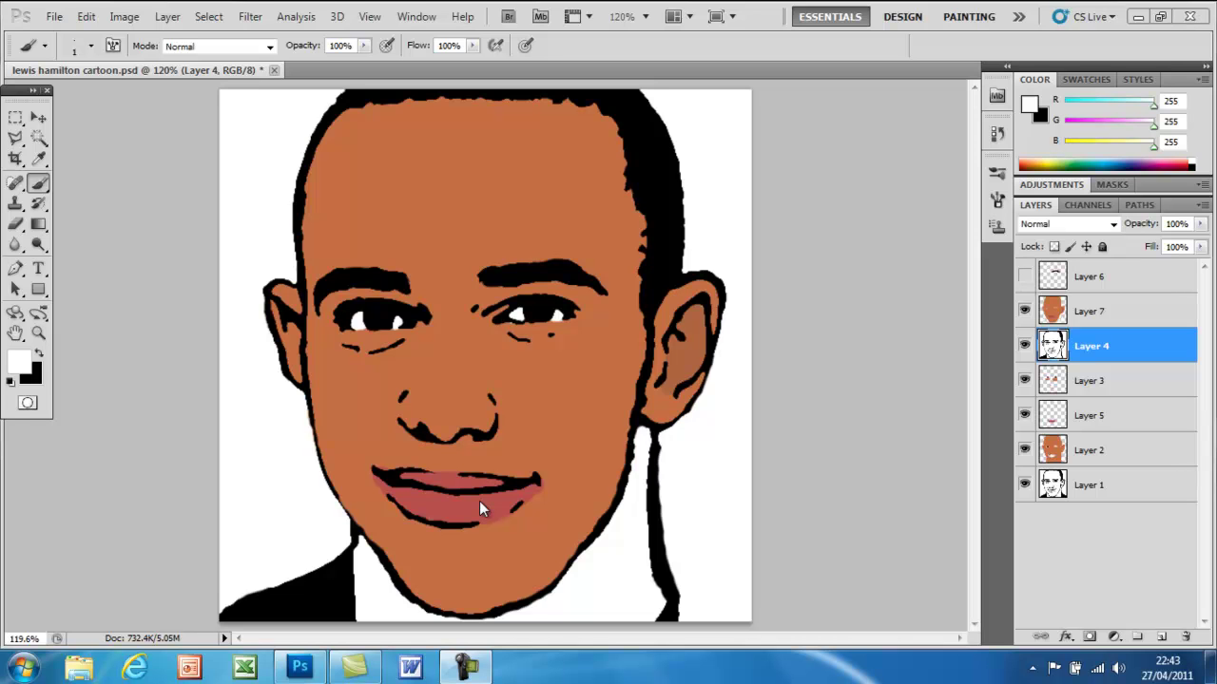
Hide Layer 4 temporarily to sample the dark brown iris colour, RGB 26, 4, 0, from the eye.
left_click(38, 159)
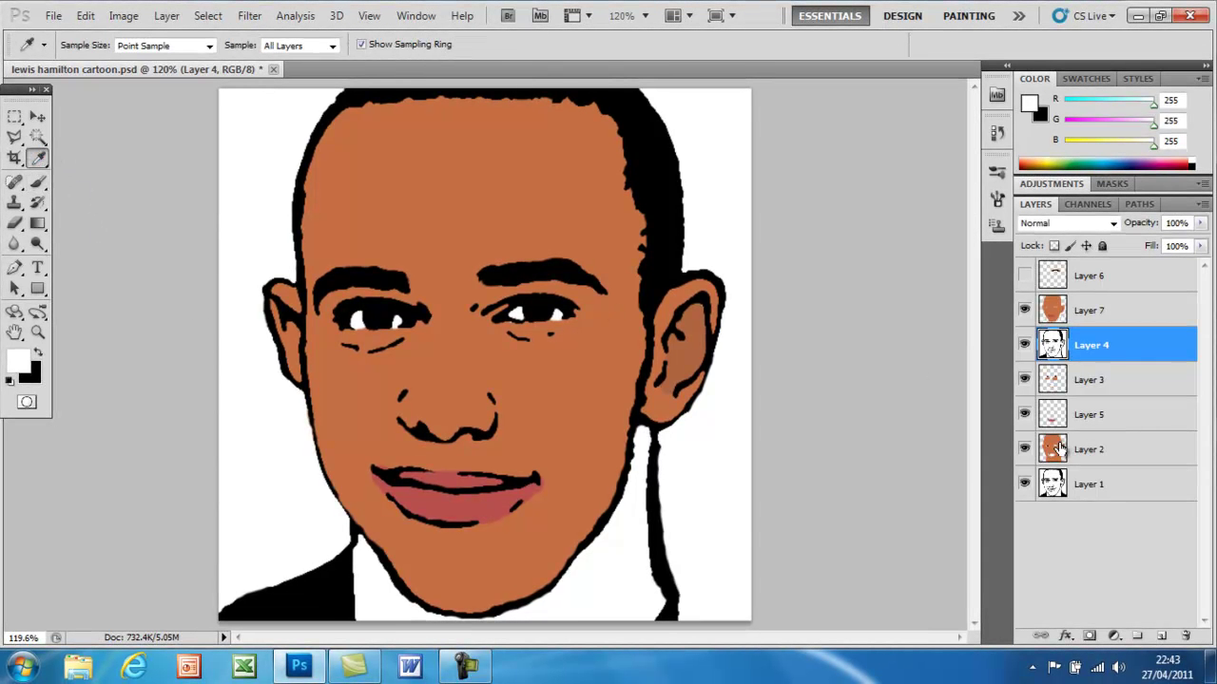
left_click(1023, 345)
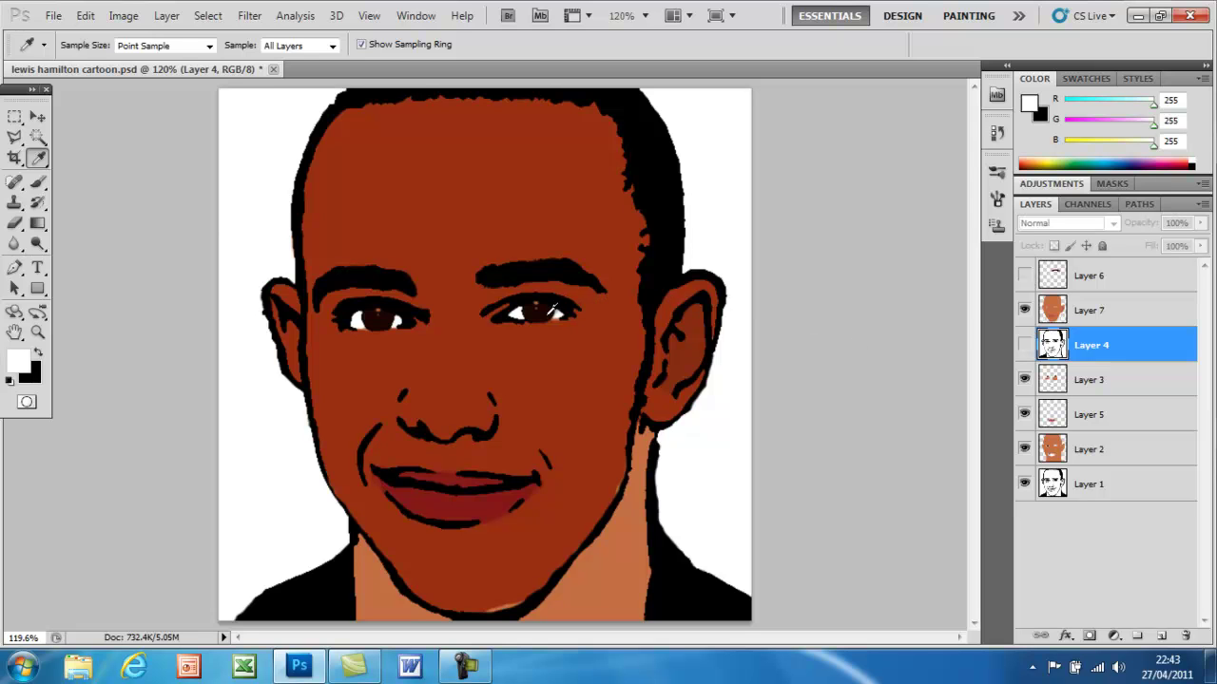
left_click(553, 310)
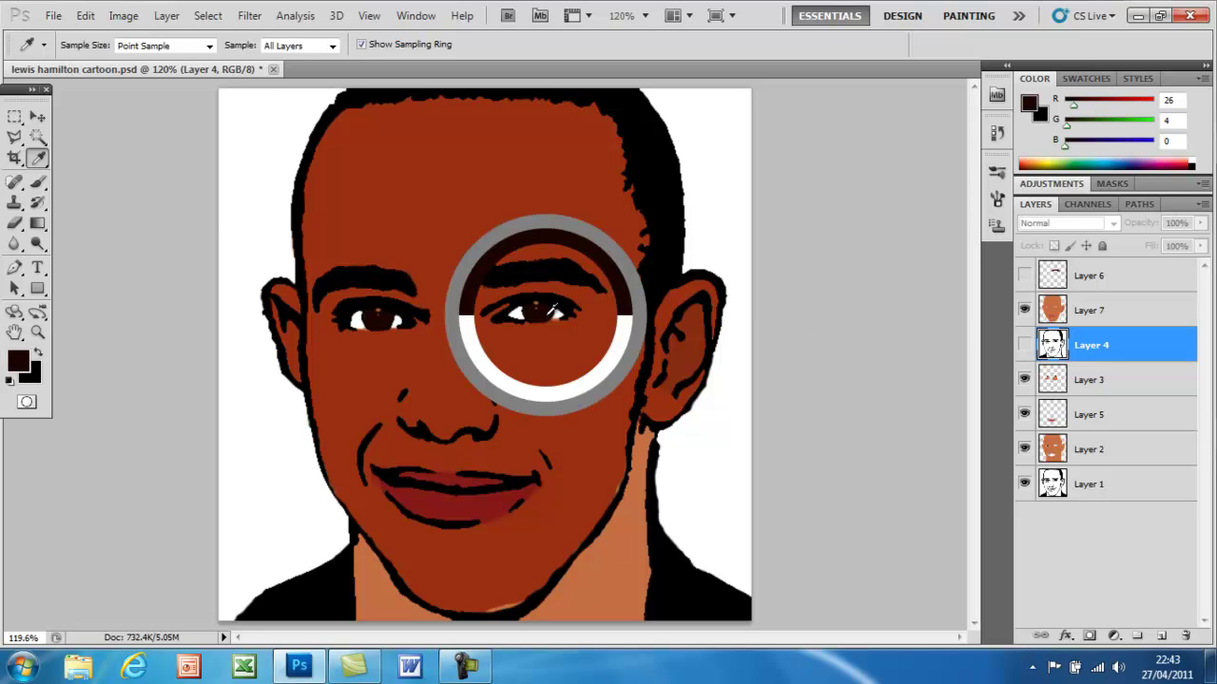
left_click(1023, 345)
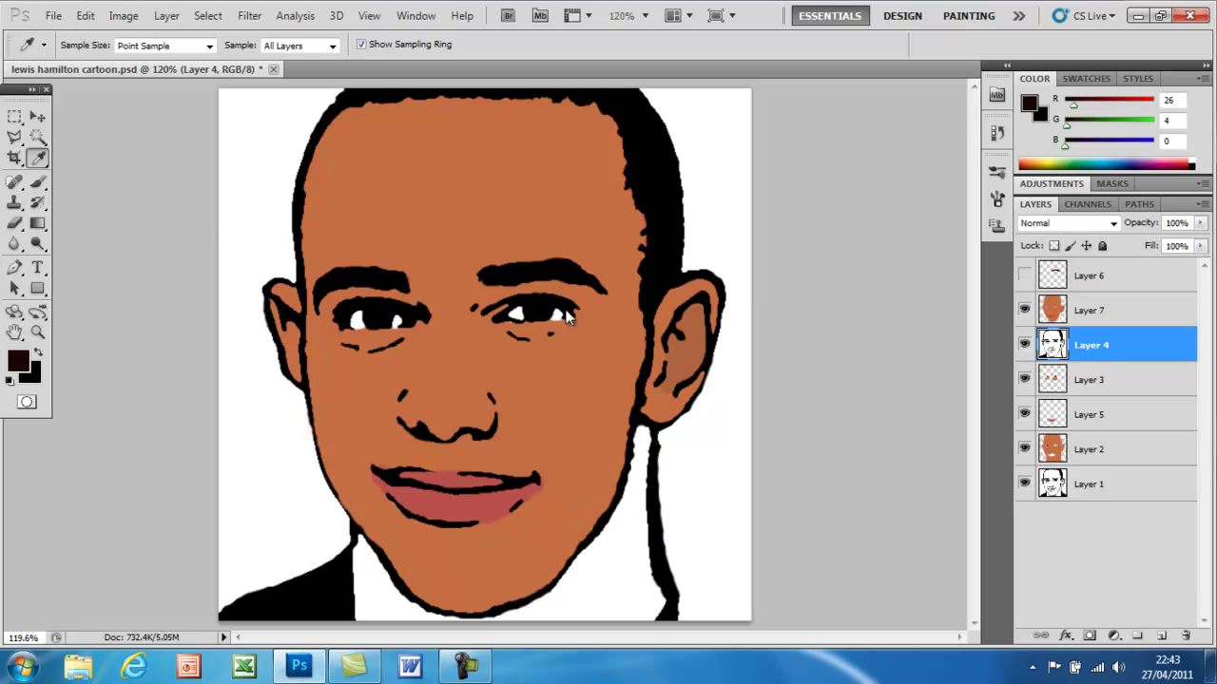
Paint the irises of both eyes dark brown on Layer 4 with a 19 px hard brush.
left_click(38, 184)
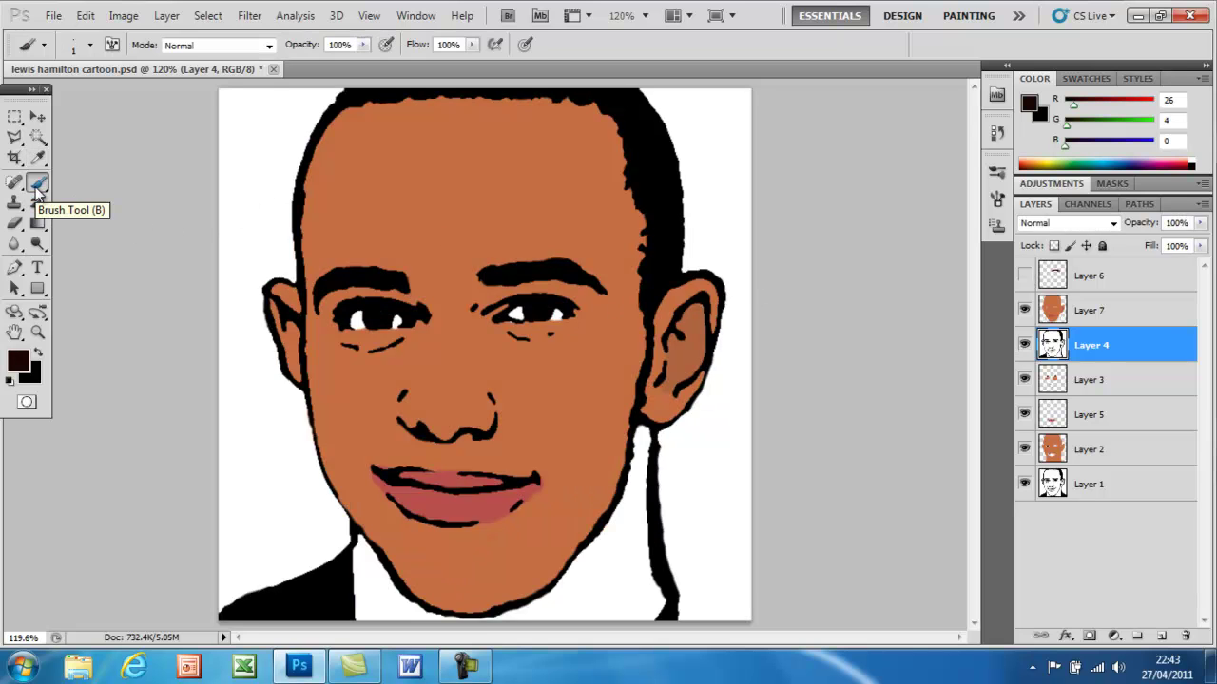
left_click(91, 45)
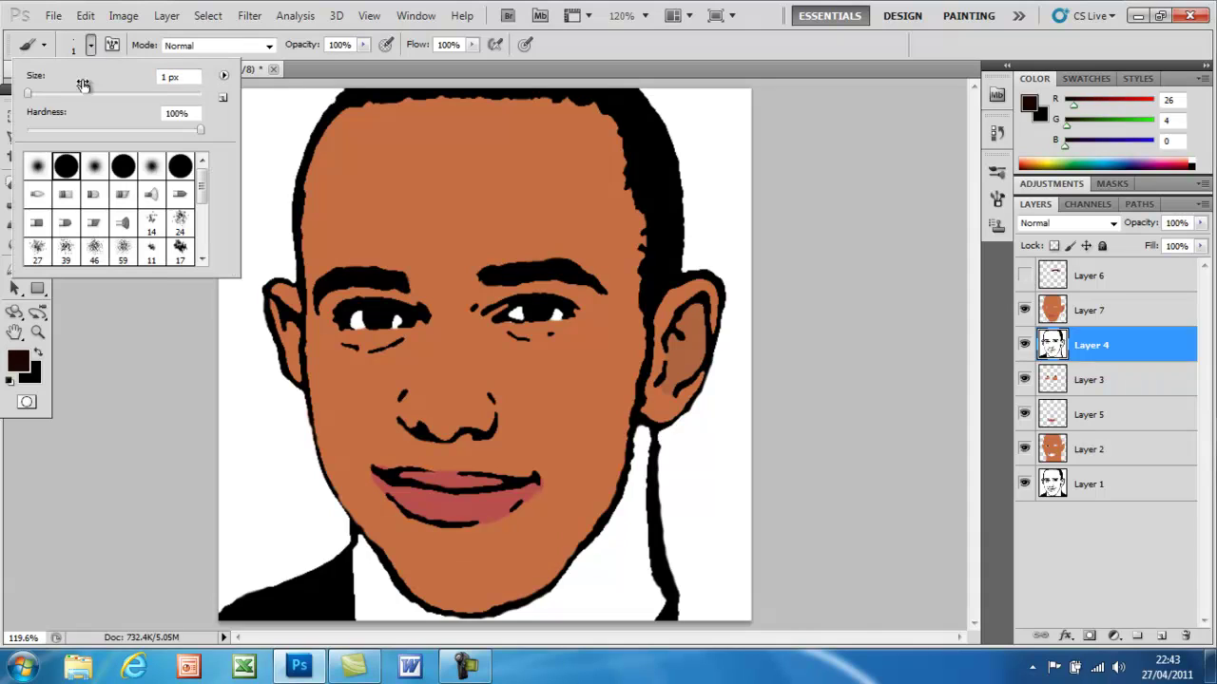
left_click_drag(36, 95, 43, 95)
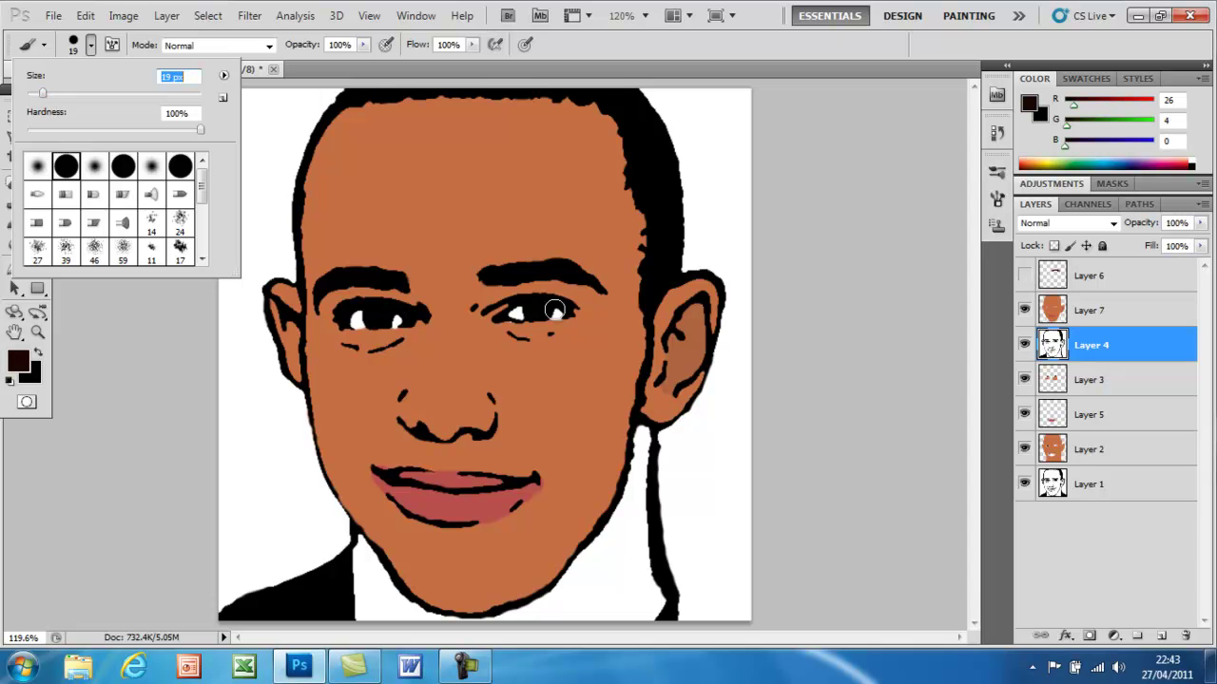
key("ctrl+plus")
key("ctrl+plus")
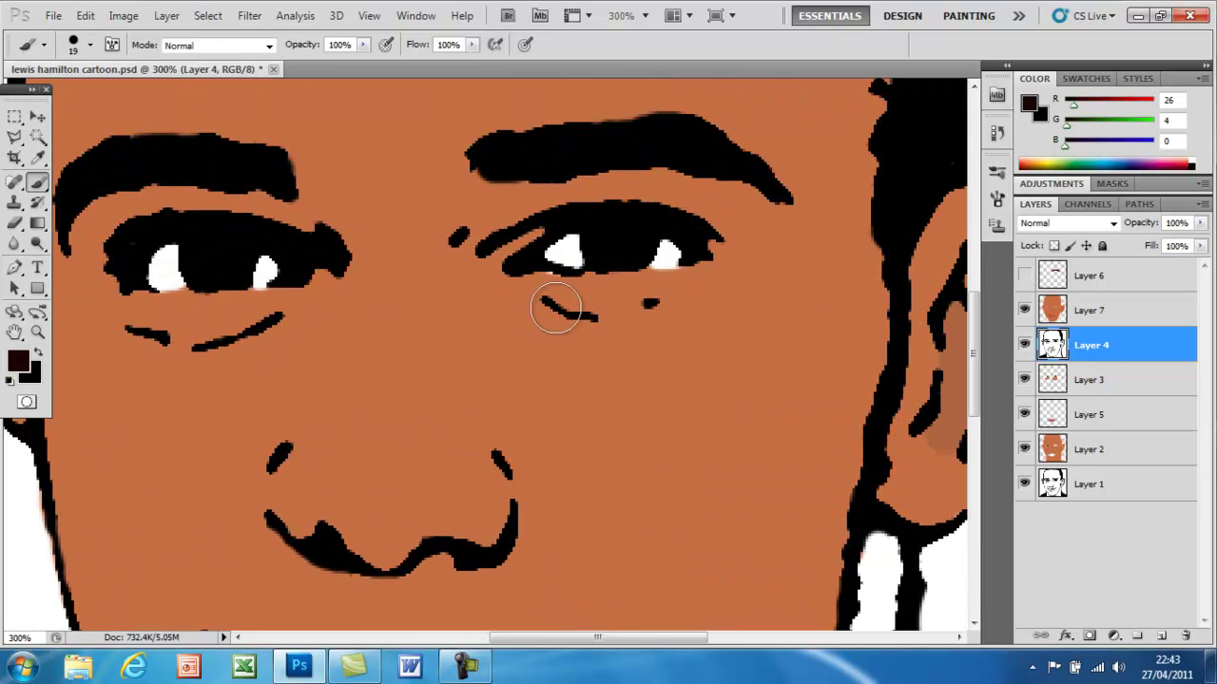
left_click(617, 238)
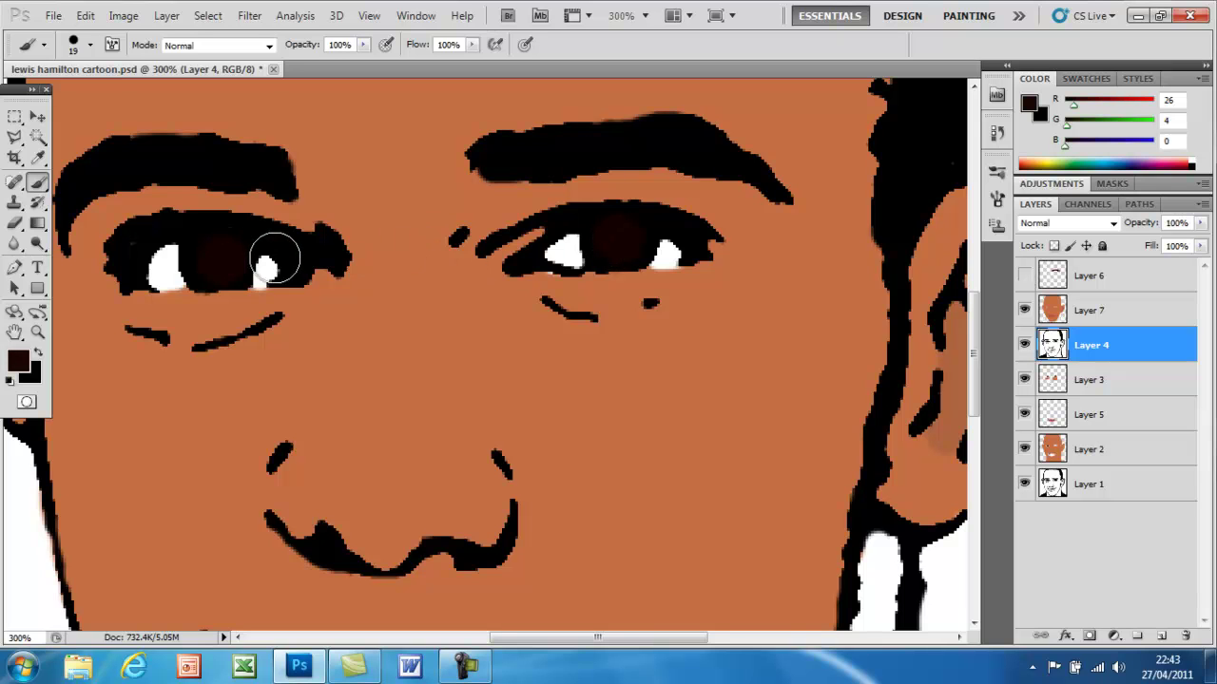
Switch to black and touch up the edges of both irises with a 7 px brush.
left_click(38, 354)
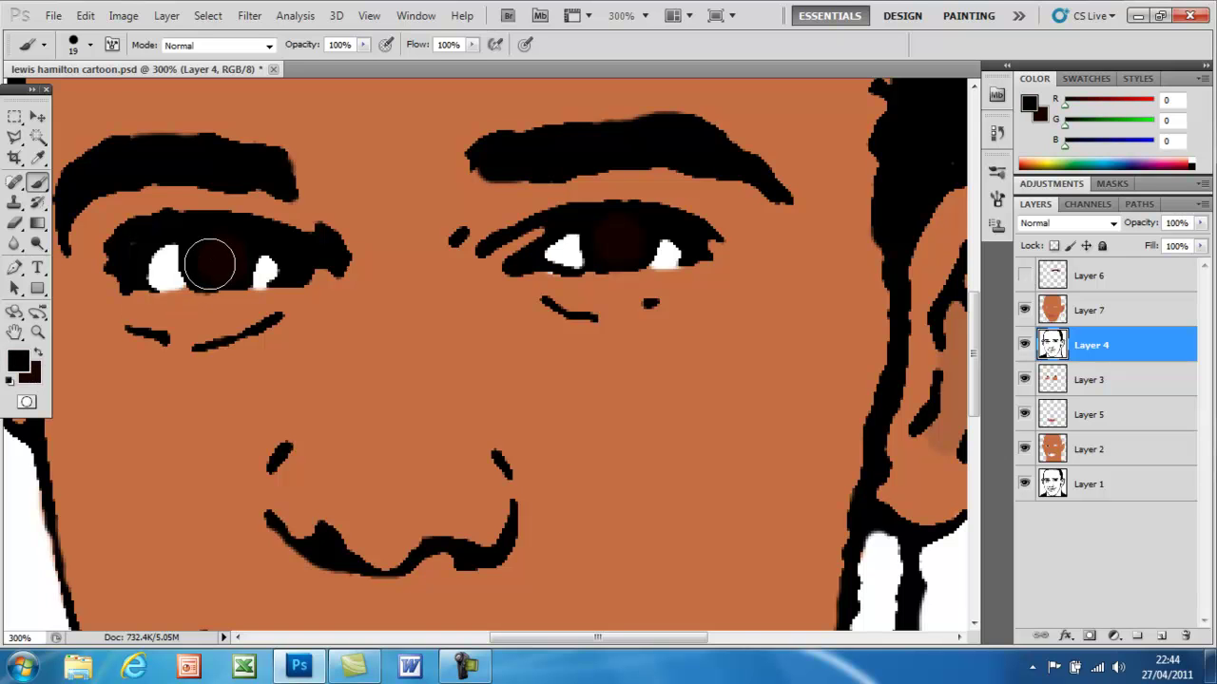
left_click(90, 45)
left_click_drag(42, 96, 34, 94)
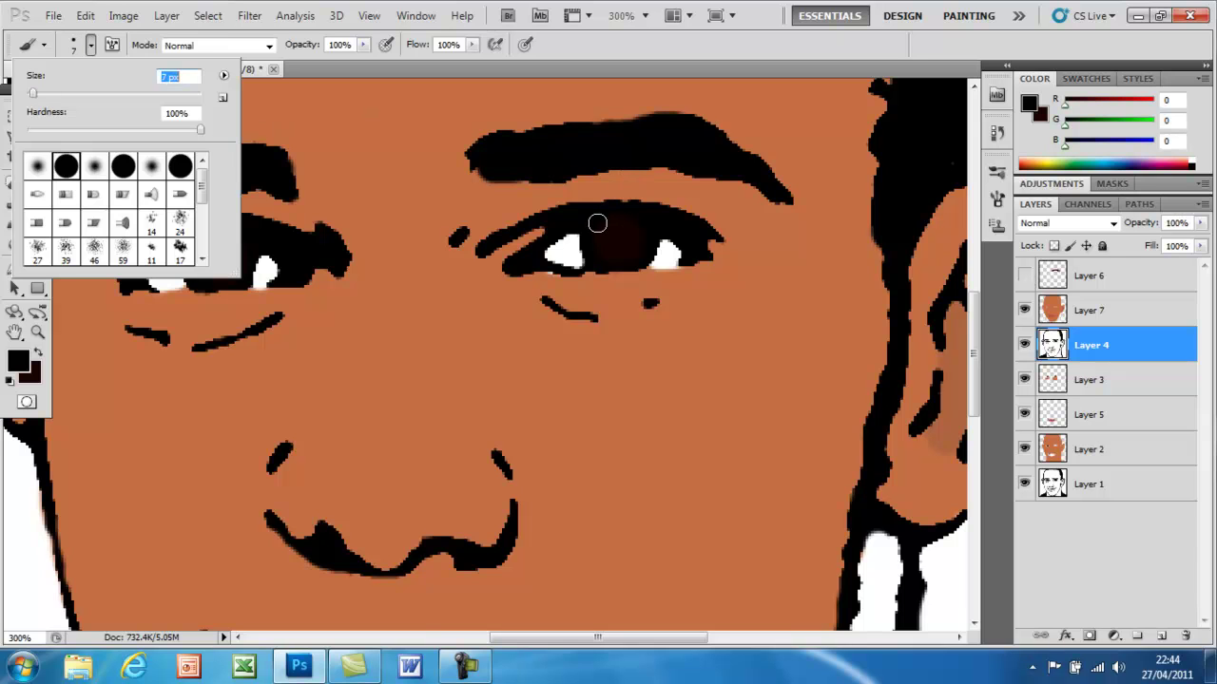
key("Return")
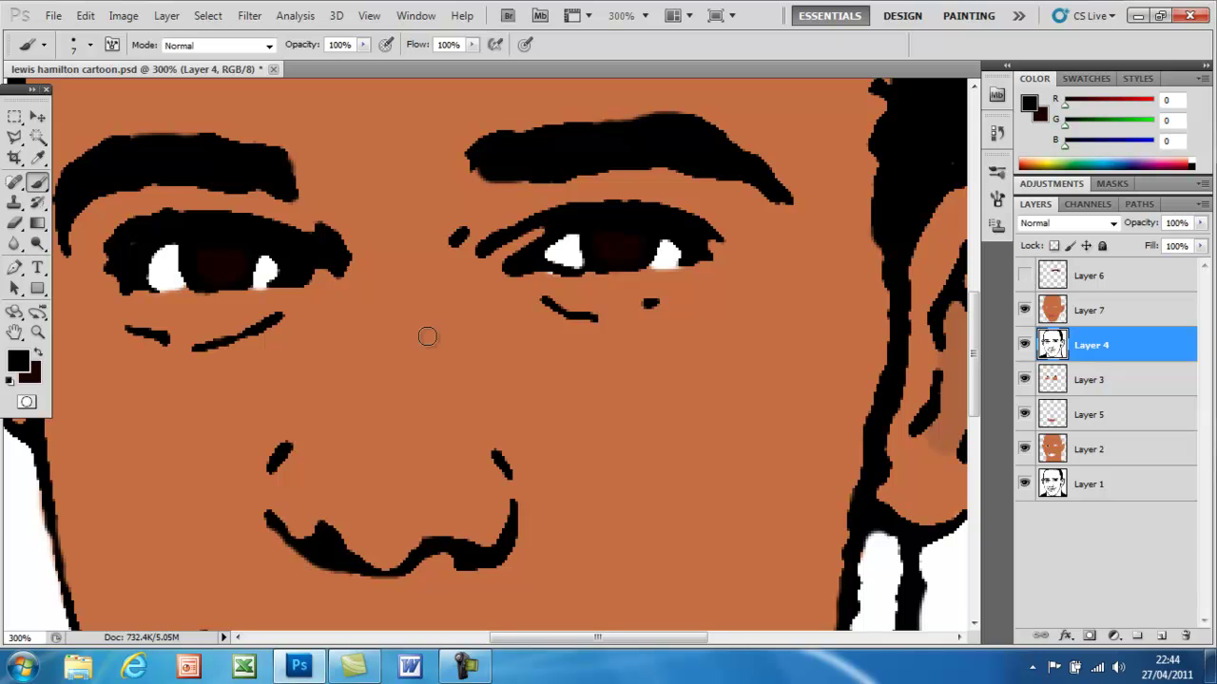
Lower the opacity of Layer 4 to 44% to reveal the layers beneath.
scroll(455, 365, "down", 5)
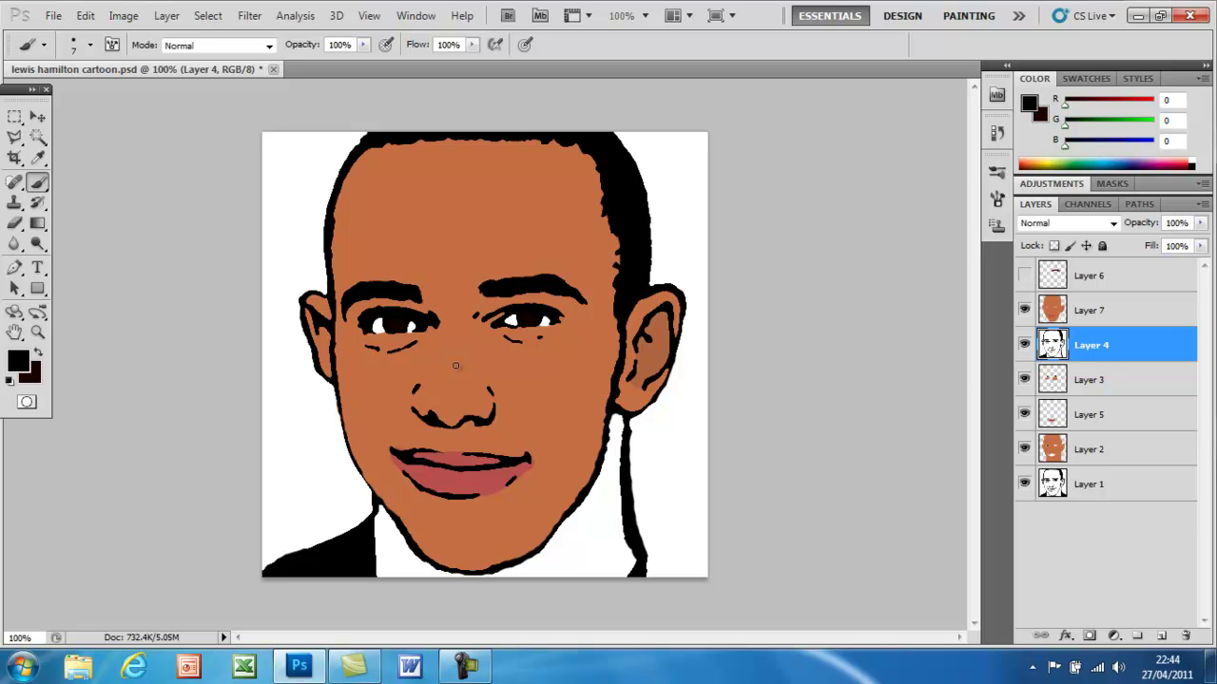
left_click(1199, 223)
left_click_drag(1195, 243, 1150, 250)
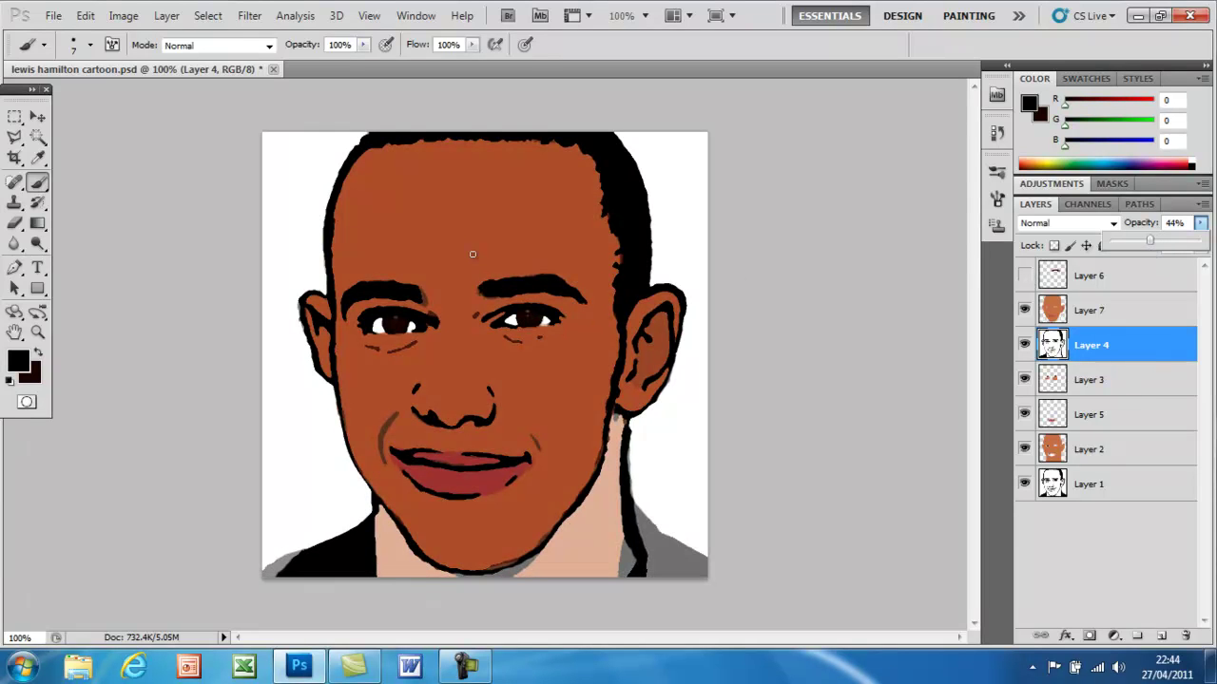
Set the foreground colour to white and paint small highlights in both irises with a 1 px brush.
left_click(15, 365)
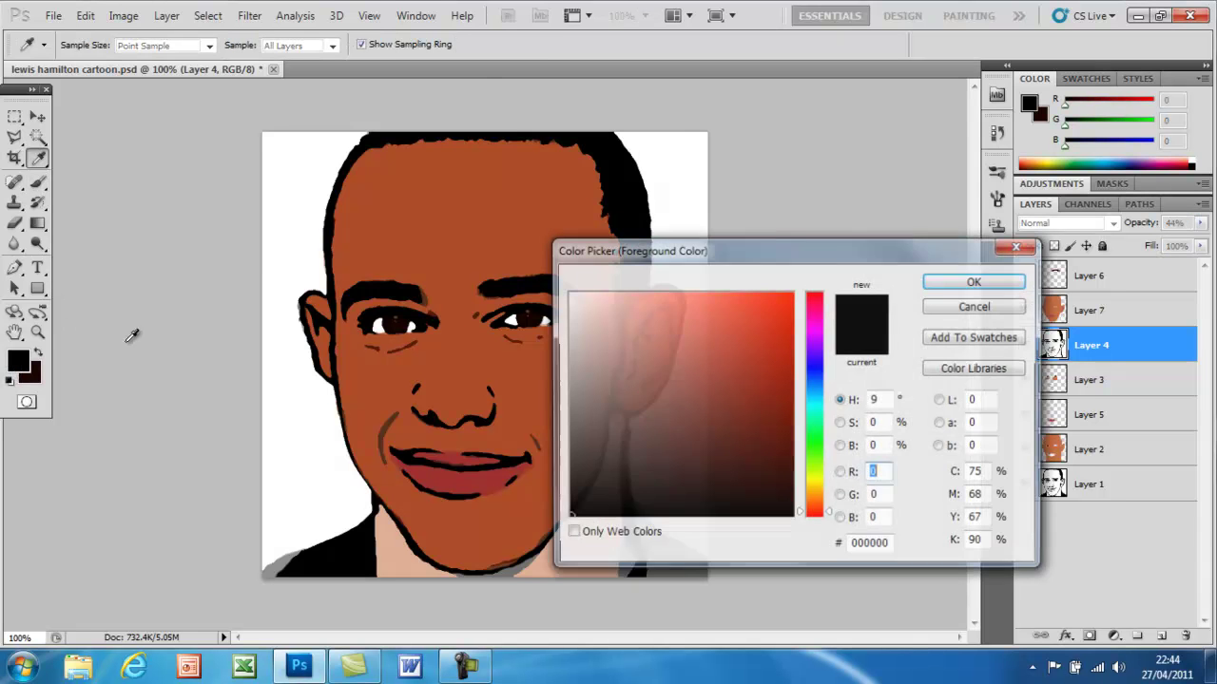
left_click_drag(603, 339, 553, 263)
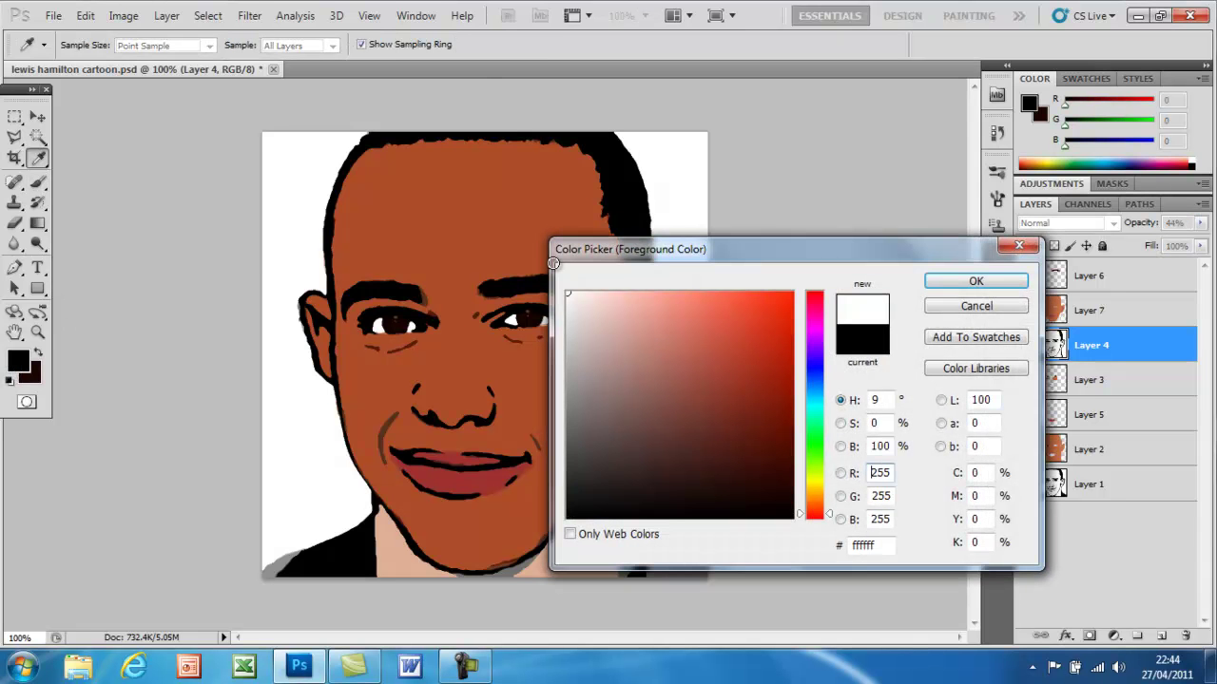
left_click(948, 283)
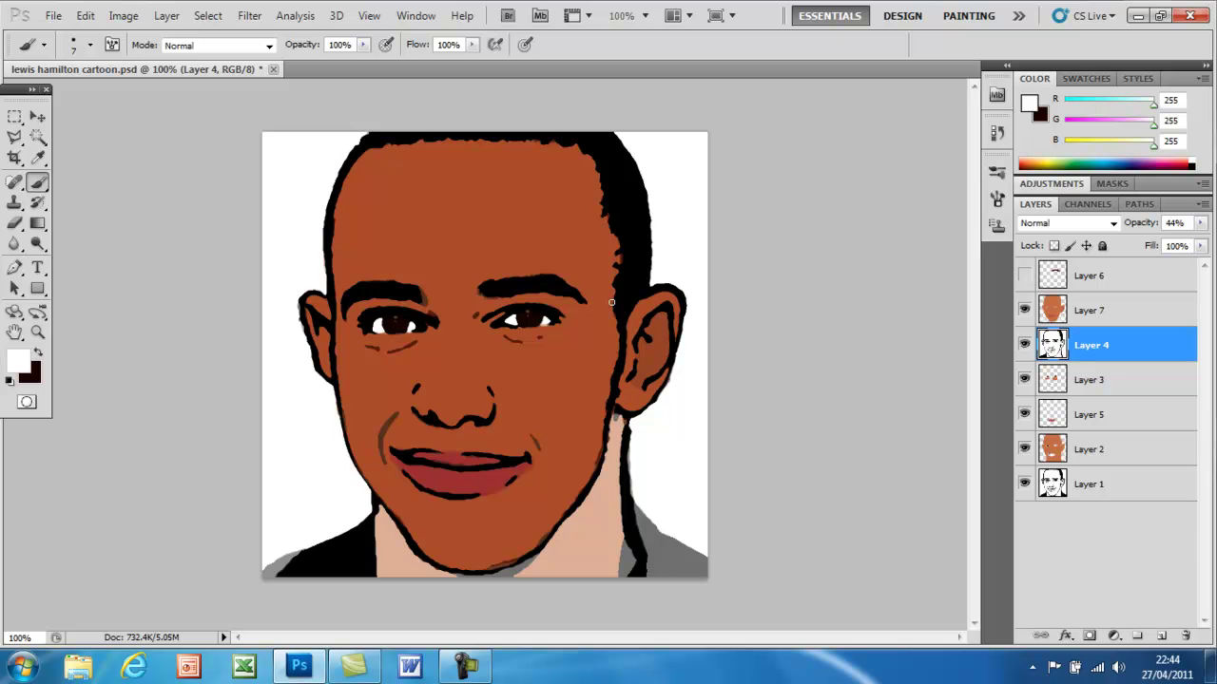
key("ctrl+plus")
key("ctrl+plus")
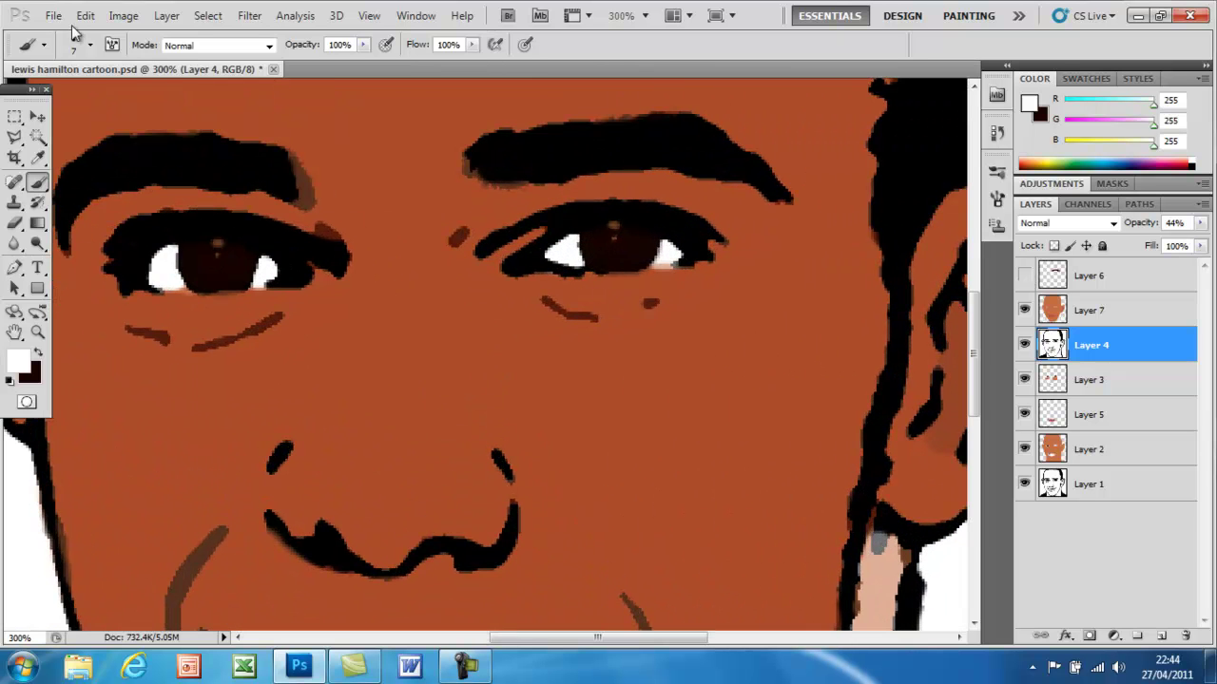
left_click(91, 47)
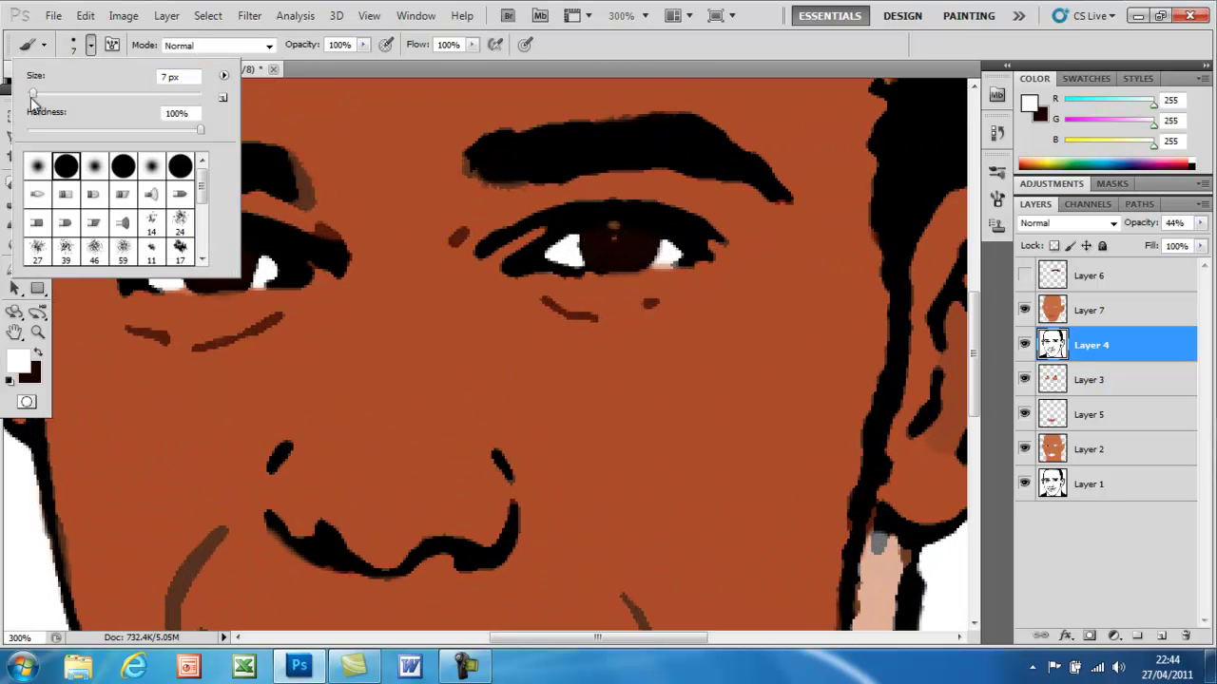
left_click_drag(32, 99, 27, 97)
key("Return")
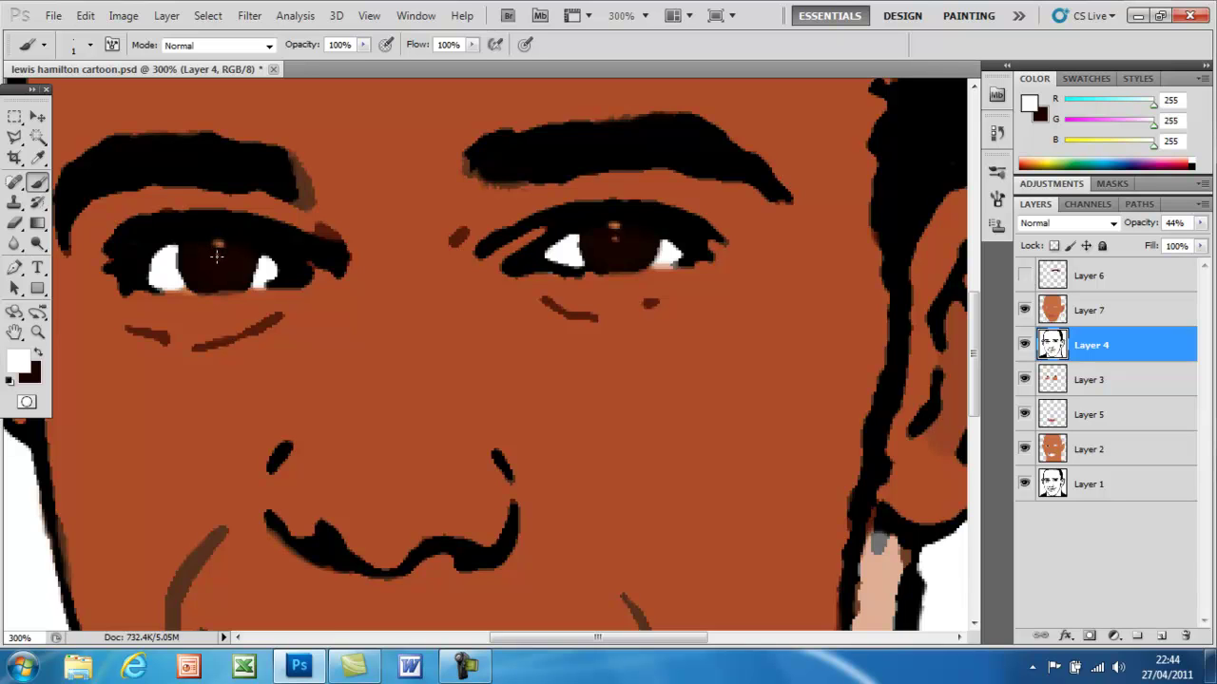
Restore the opacity of Layer 4 to 100% and view the whole portrait.
left_click(1199, 222)
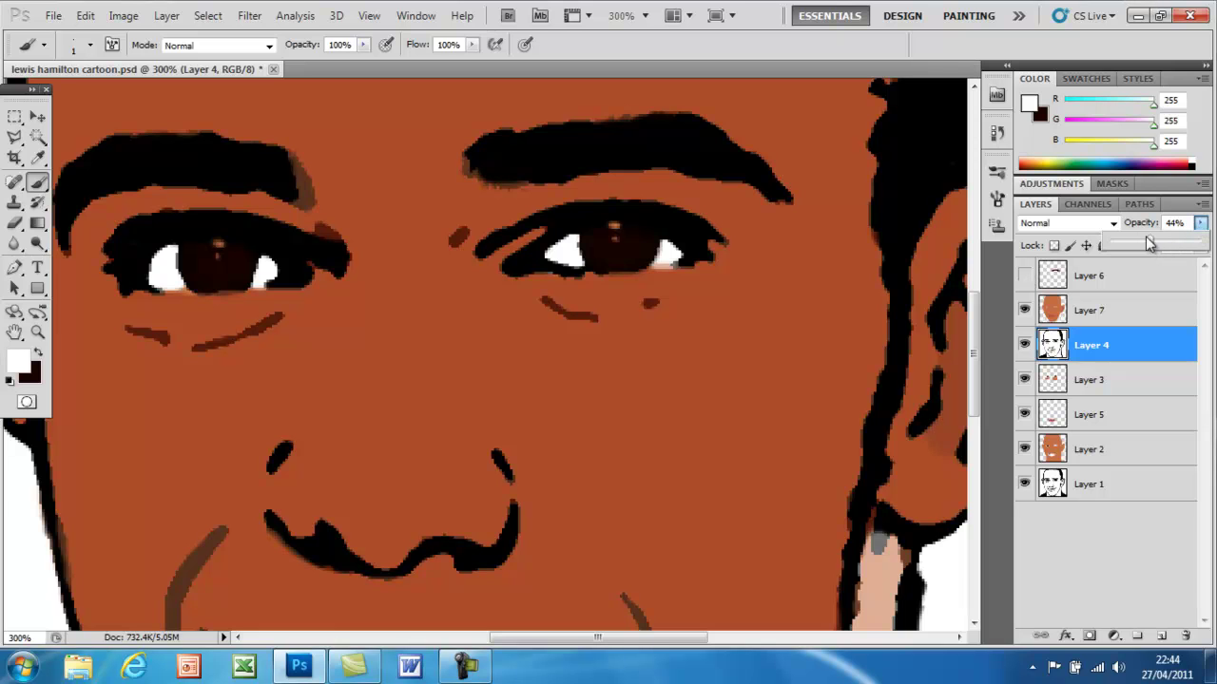
left_click_drag(1157, 245, 1207, 246)
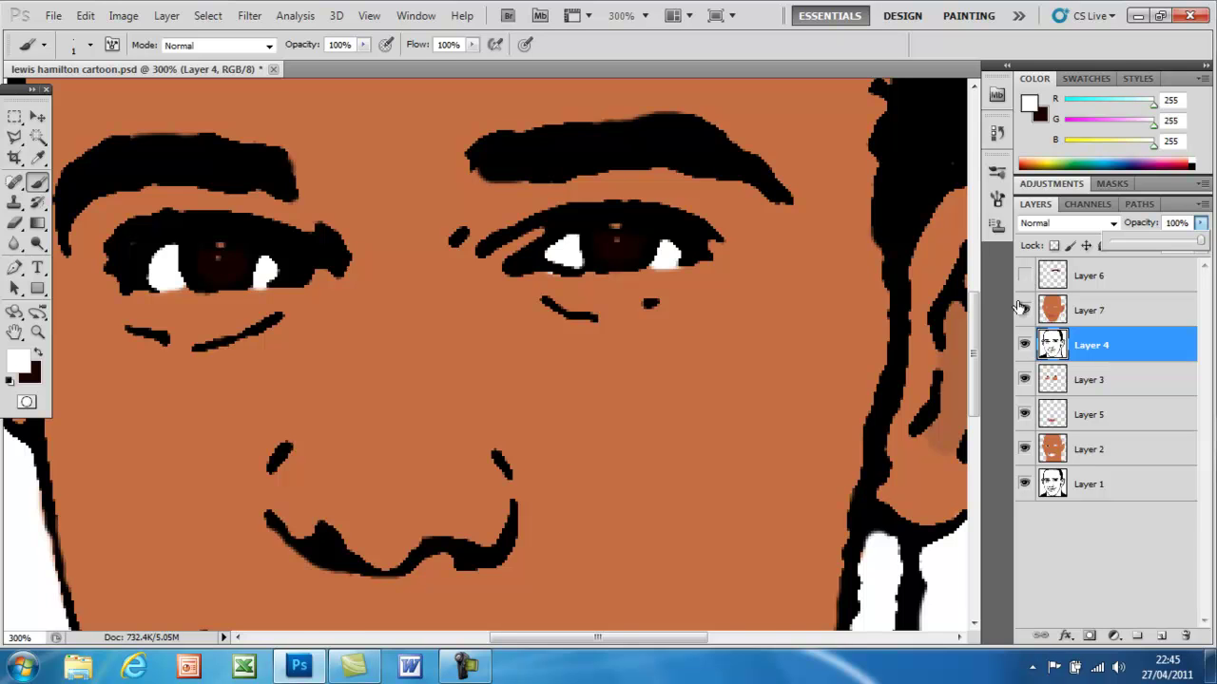
key("ctrl+minus")
key("ctrl+minus")
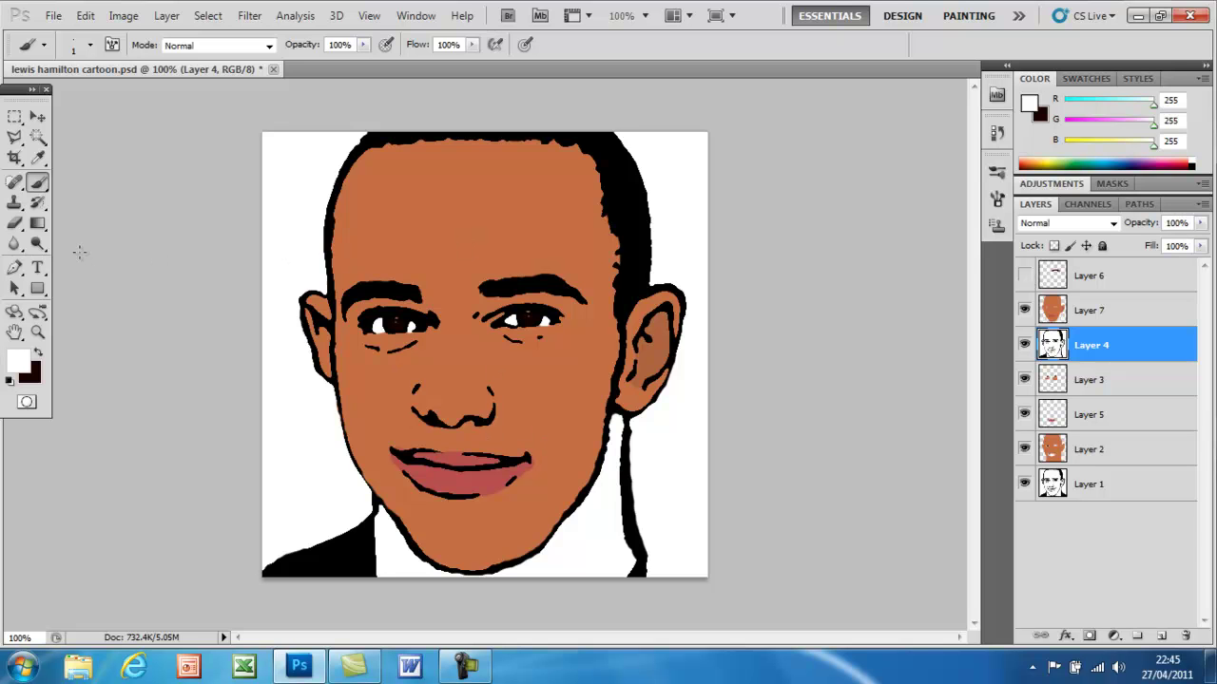
Sample the forehead's skin colour and paint the neck on Layer 7 with a 49 px brush.
key("i")
left_click(16, 366)
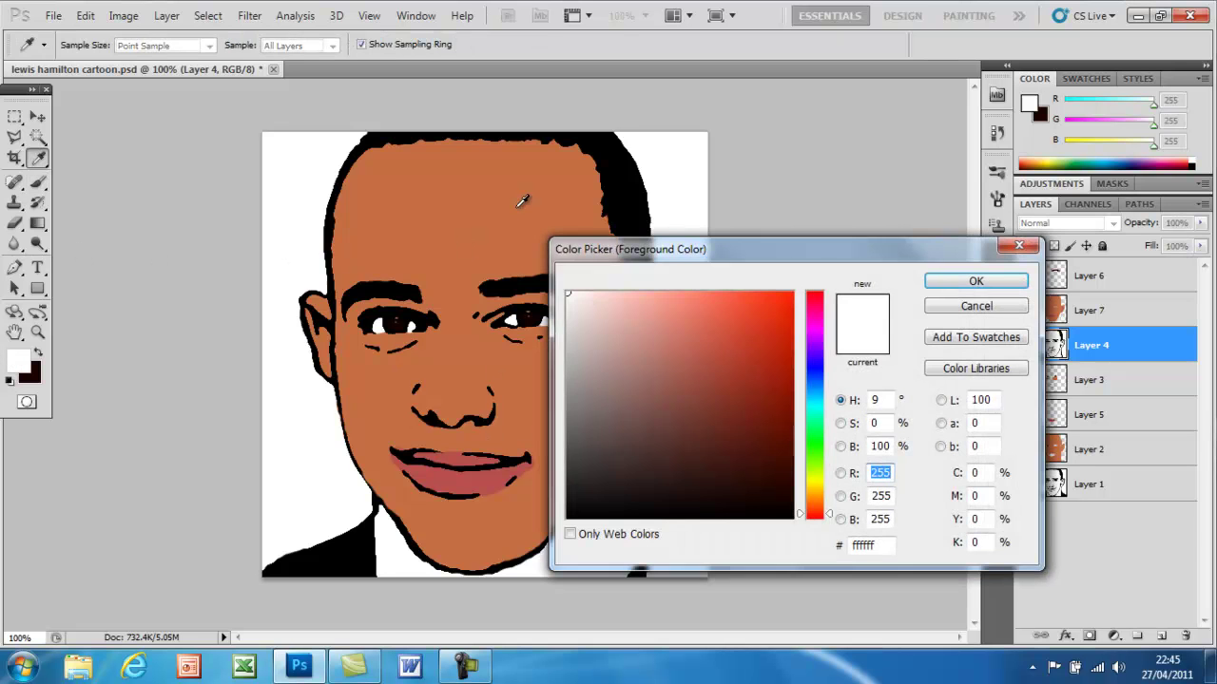
left_click(469, 205)
left_click(958, 280)
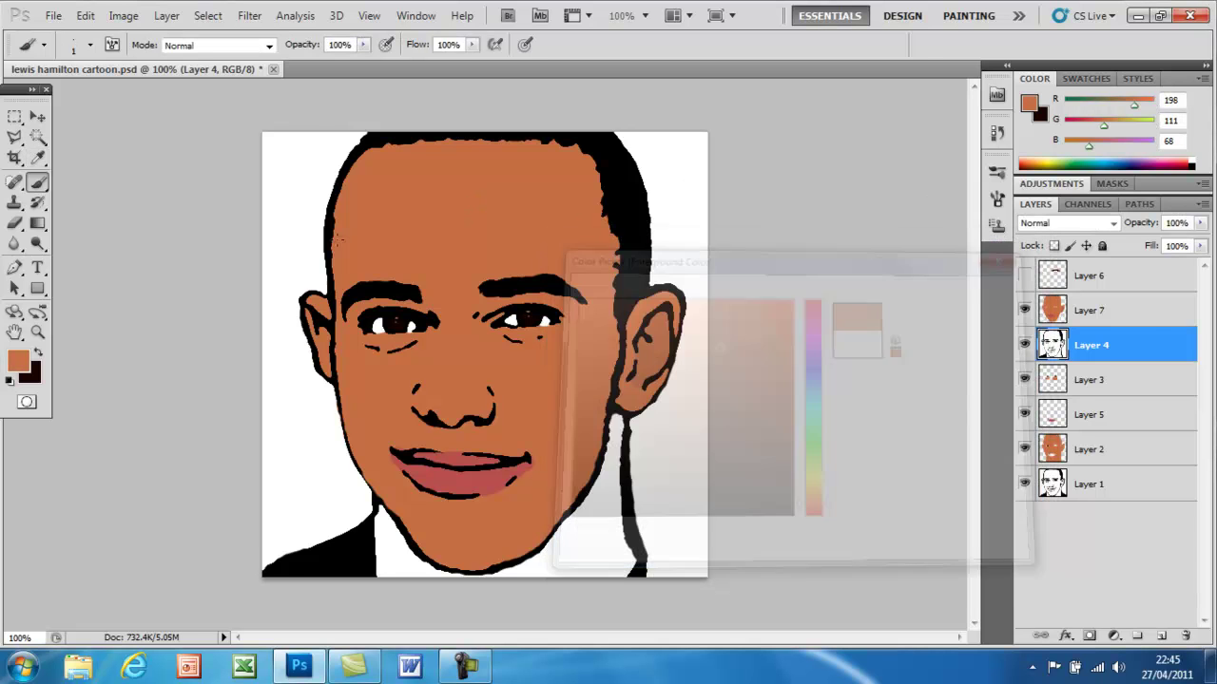
left_click(1135, 313)
left_click(92, 46)
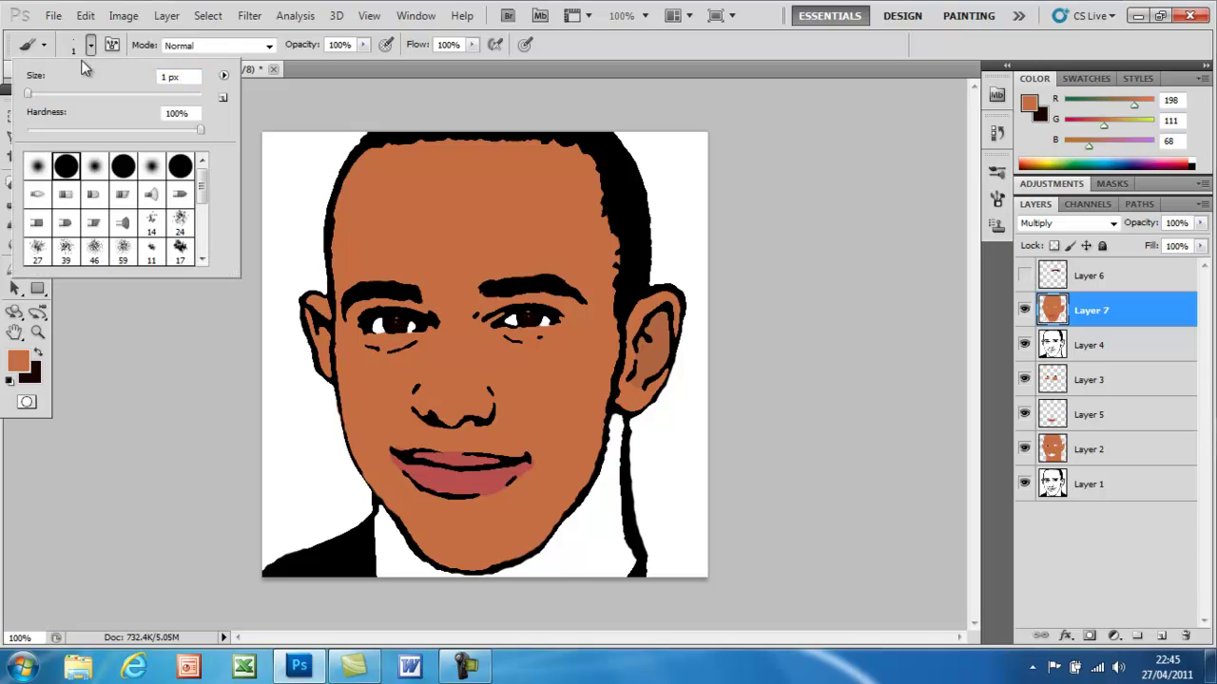
left_click_drag(38, 95, 69, 92)
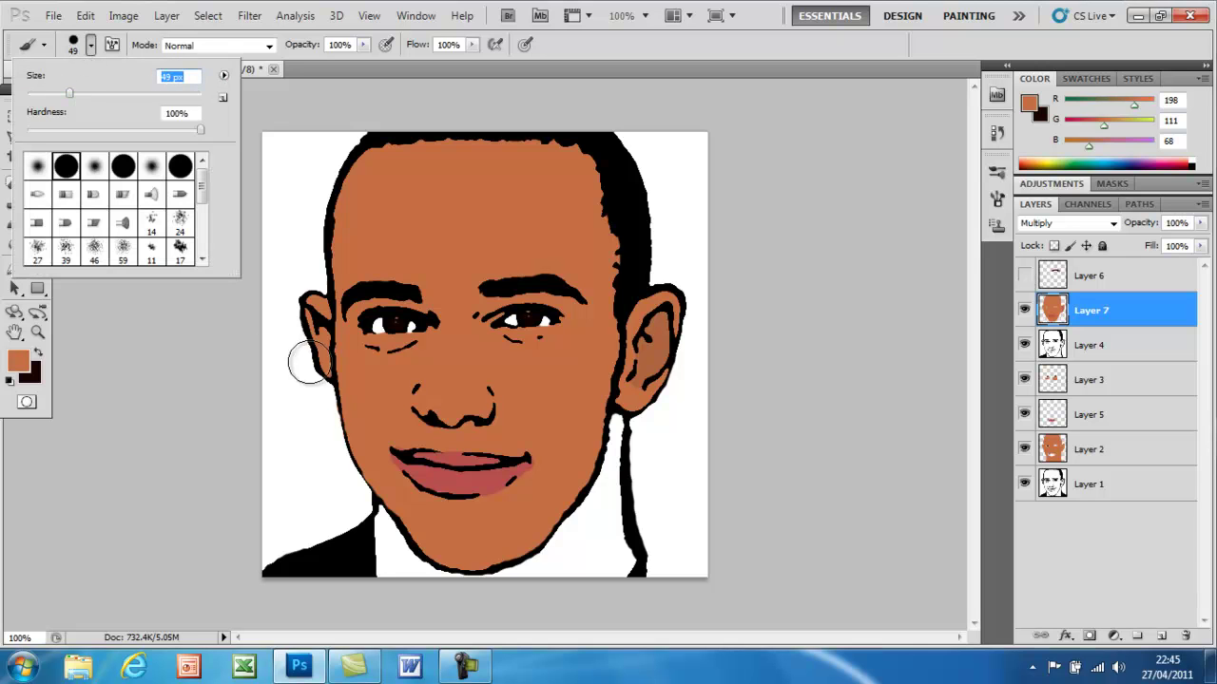
left_click(388, 521)
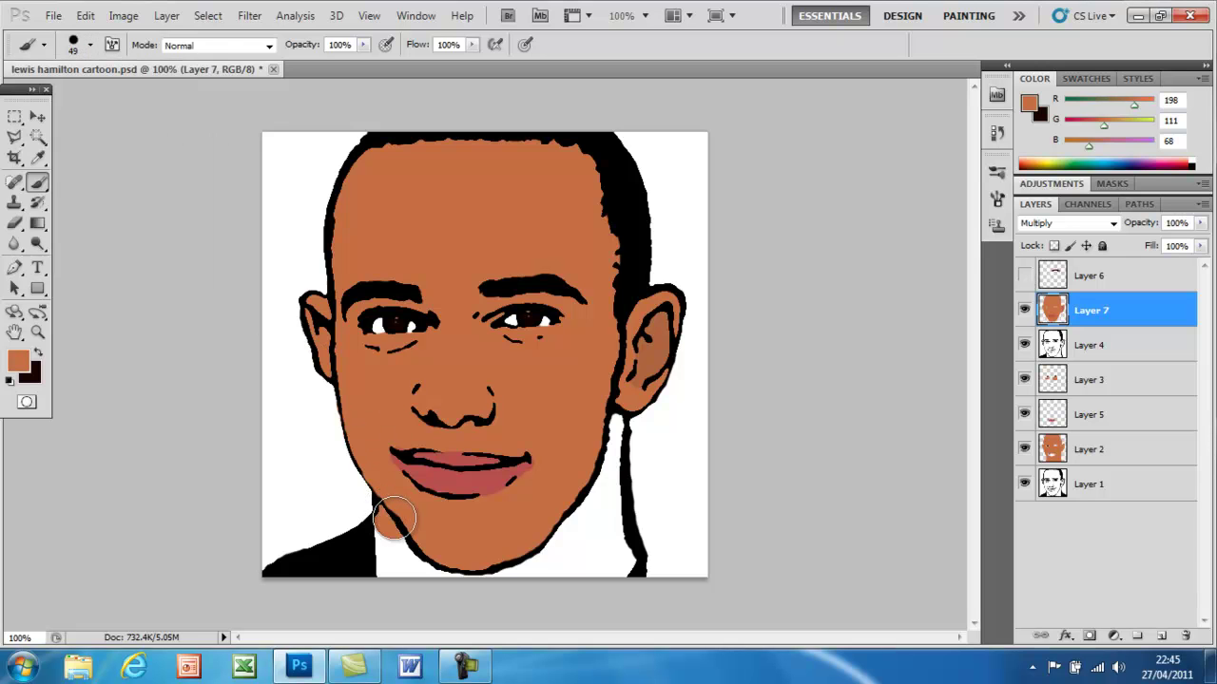
mouse_move(387, 551)
left_mouse_down()
mouse_move(442, 547)
mouse_move(422, 558)
mouse_move(530, 568)
mouse_move(568, 543)
mouse_move(573, 519)
mouse_move(578, 565)
mouse_move(617, 568)
mouse_move(588, 500)
mouse_move(609, 525)
mouse_move(608, 413)
mouse_move(589, 448)
left_mouse_up()
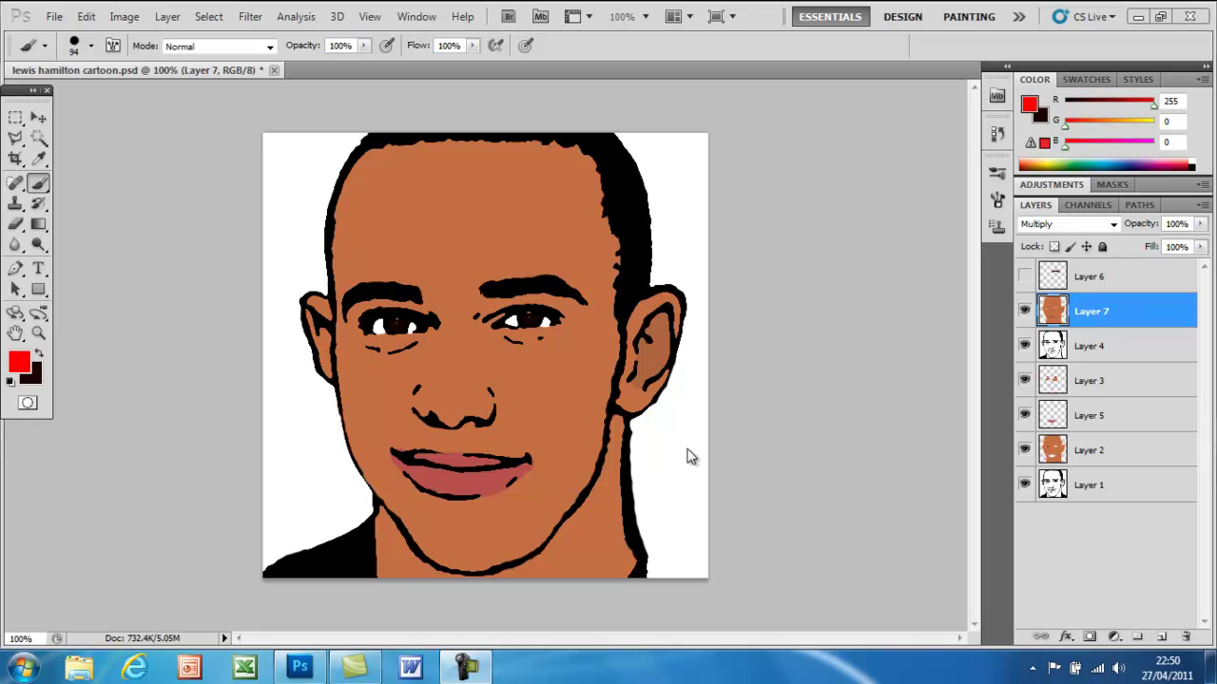
Add a new layer above Layer 7 and paint the background red (ff0000) on both sides of the head with a 94 px brush.
left_click(1161, 636)
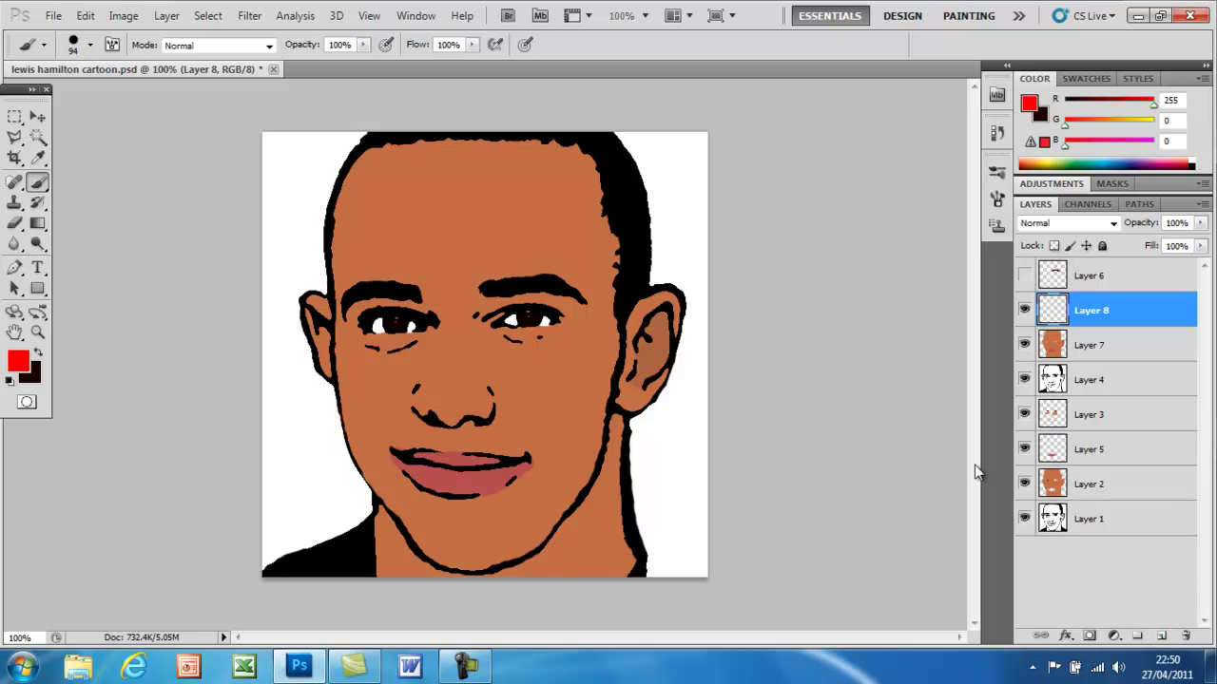
left_click(22, 367)
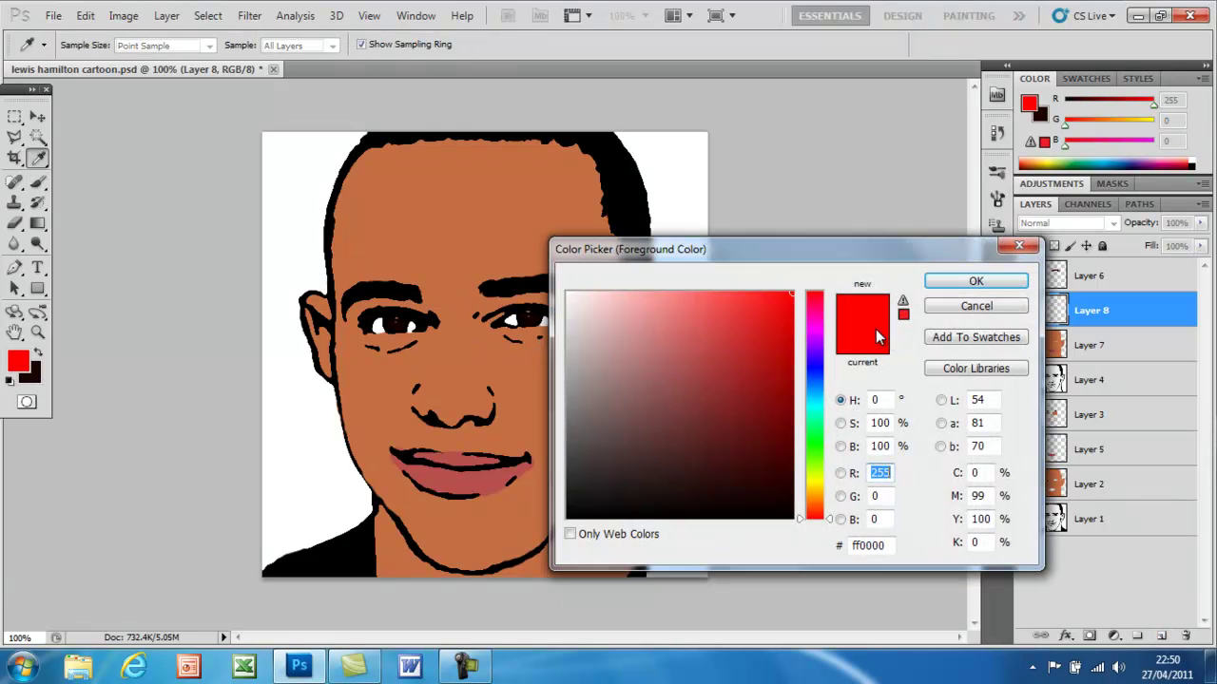
left_click(975, 281)
key("b")
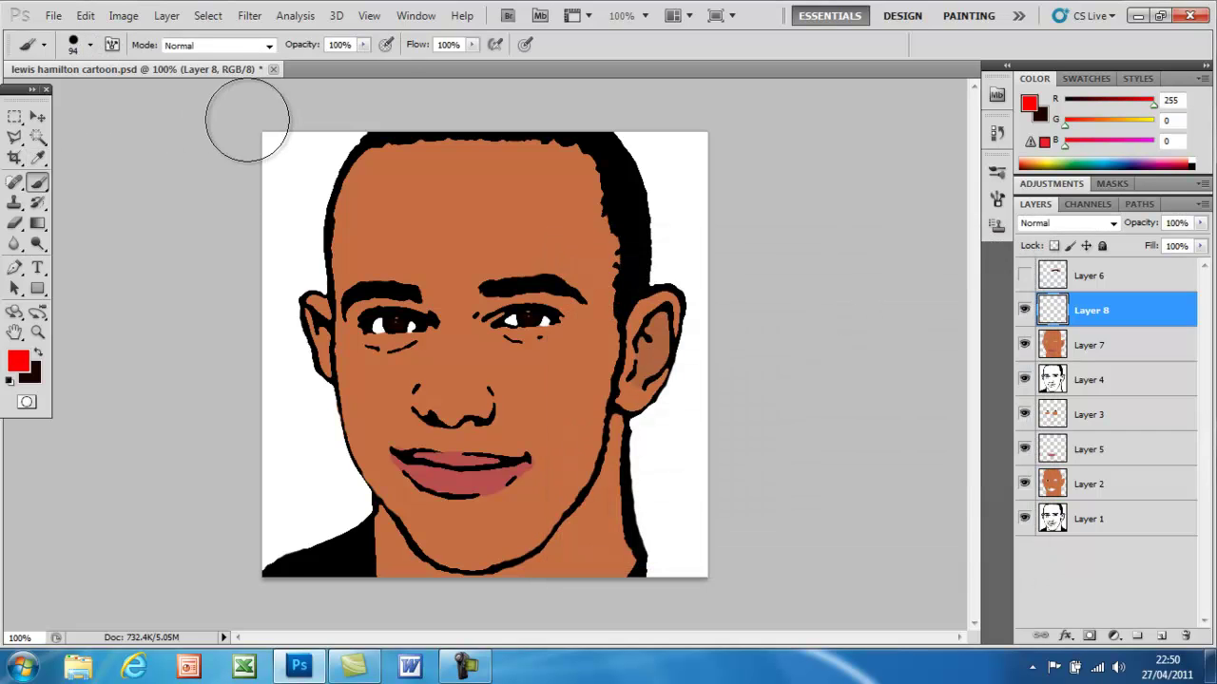
mouse_move(277, 134)
left_mouse_down()
mouse_move(333, 134)
mouse_move(287, 191)
mouse_move(287, 167)
mouse_move(275, 286)
mouse_move(306, 261)
mouse_move(309, 231)
mouse_move(301, 394)
mouse_move(295, 371)
mouse_move(261, 538)
mouse_move(335, 504)
mouse_move(312, 424)
mouse_move(329, 476)
left_mouse_up()
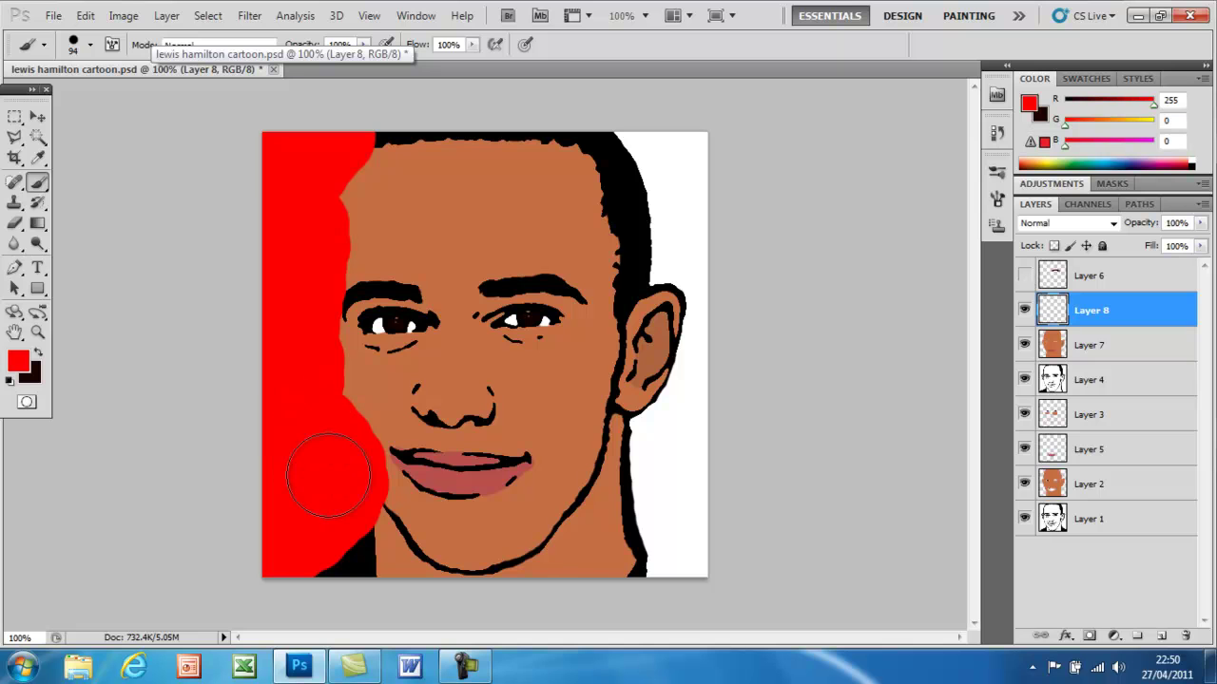
mouse_move(684, 561)
left_mouse_down()
mouse_move(665, 416)
mouse_move(690, 354)
mouse_move(693, 433)
mouse_move(714, 320)
mouse_move(700, 253)
mouse_move(693, 303)
mouse_move(706, 270)
mouse_move(687, 270)
mouse_move(644, 136)
mouse_move(701, 149)
left_mouse_up()
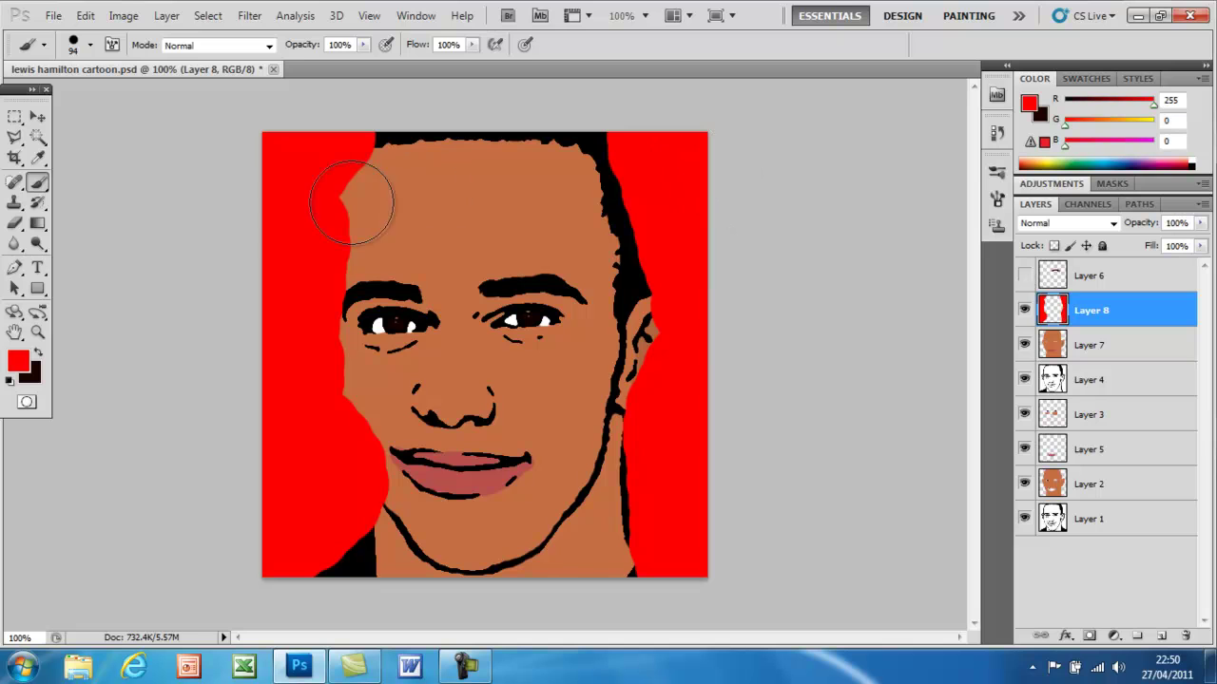
Set the Eraser to 141 px, try a hard-edged erase of the red beside the forehead and undo it.
left_click(14, 222)
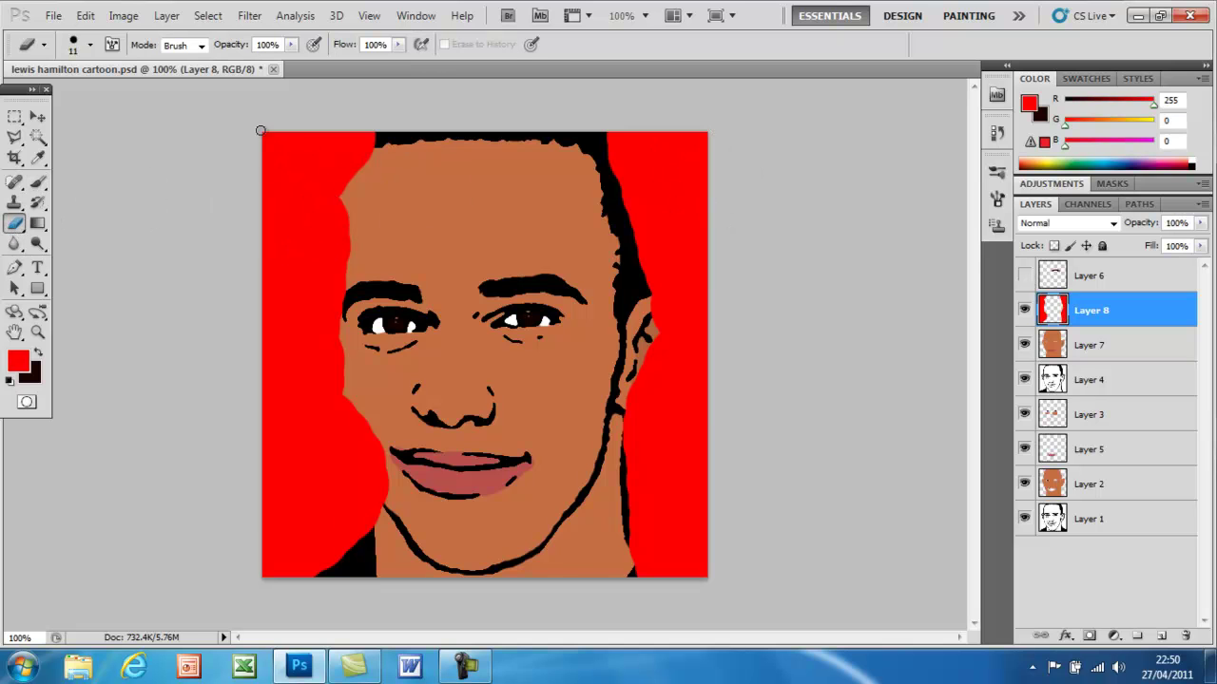
left_click(90, 45)
mouse_move(35, 95)
left_mouse_down()
mouse_move(169, 98)
mouse_move(132, 99)
left_mouse_up()
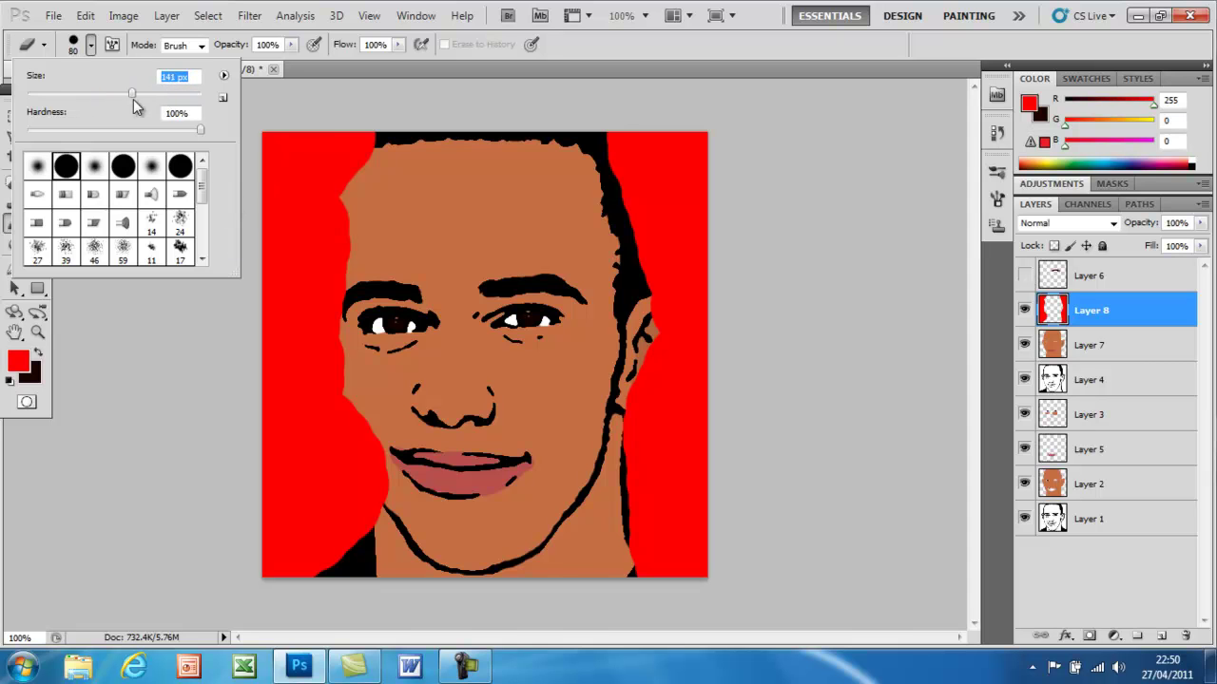
left_click(368, 233)
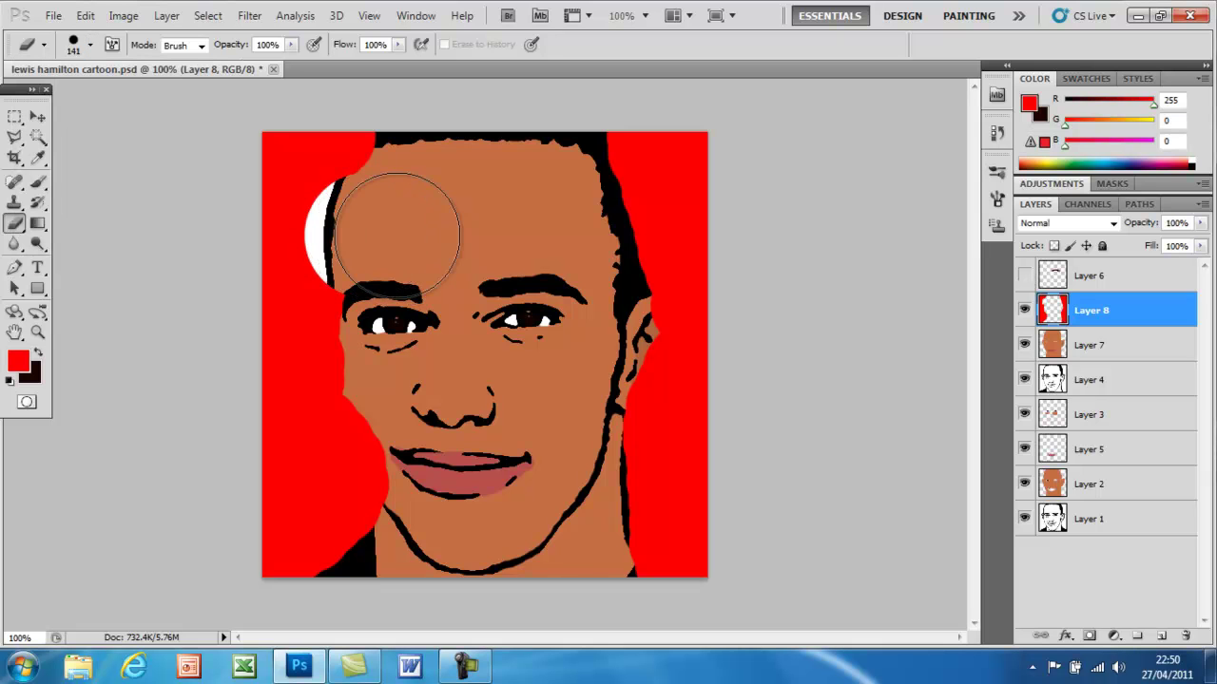
key("ctrl+z")
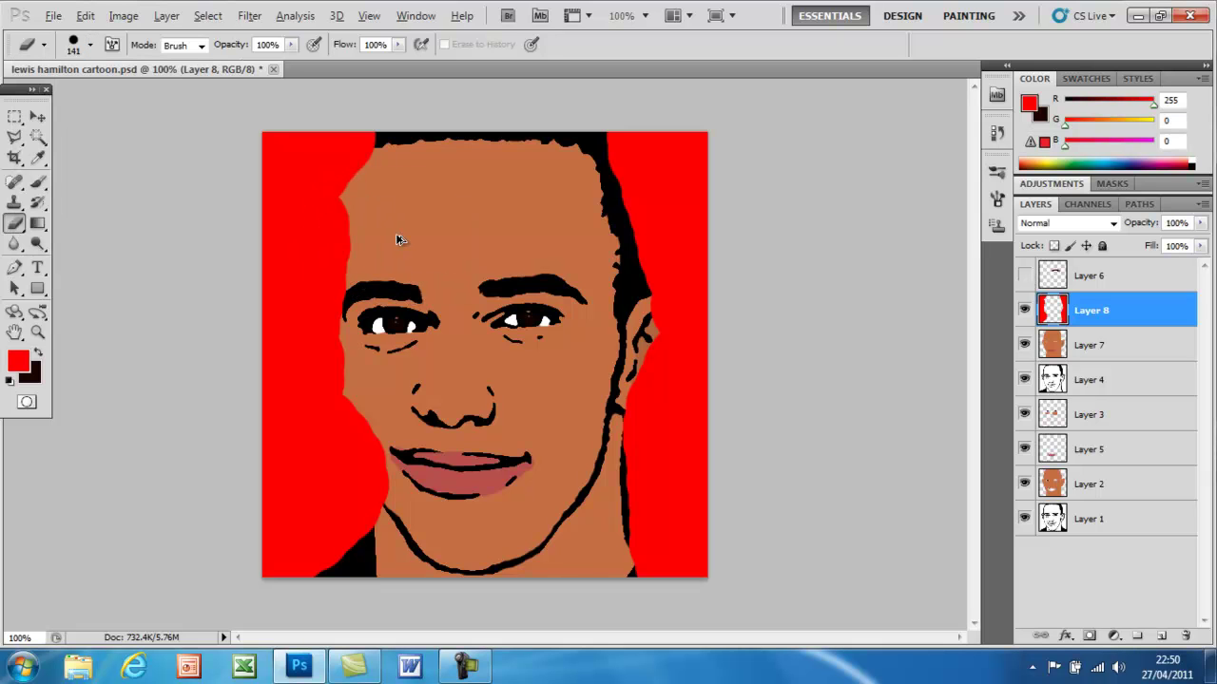
Switch the 141 px Eraser to a soft tip and erase the red along both sides of the head and neck on Layer 8.
left_click(72, 51)
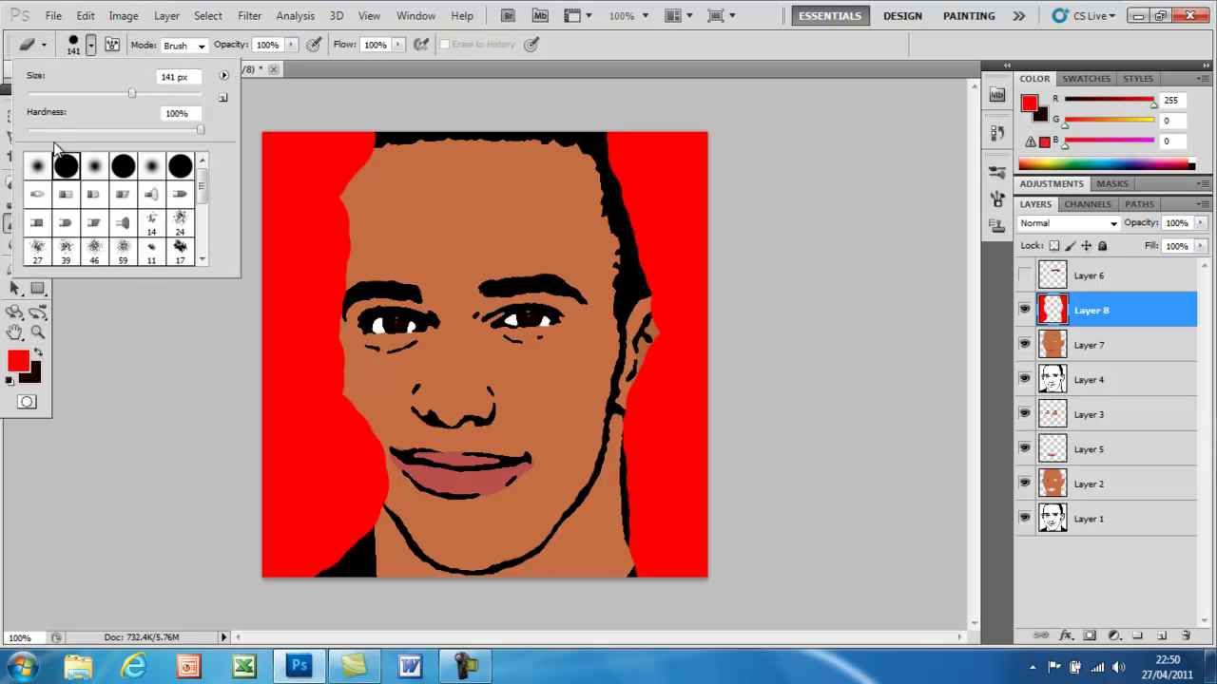
mouse_move(381, 203)
left_mouse_down()
mouse_move(363, 211)
mouse_move(388, 175)
mouse_move(387, 149)
left_mouse_up()
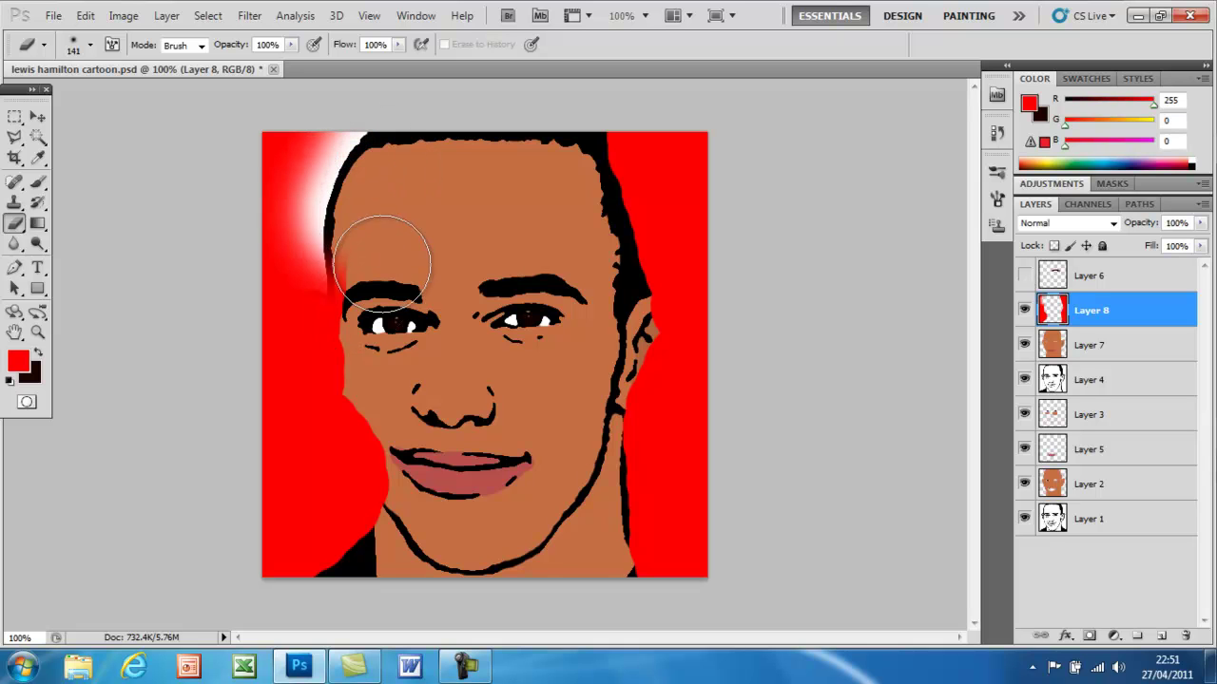
mouse_move(362, 276)
left_mouse_down()
mouse_move(313, 286)
mouse_move(353, 292)
mouse_move(320, 324)
mouse_move(338, 350)
mouse_move(344, 340)
mouse_move(336, 329)
mouse_move(322, 385)
mouse_move(345, 400)
left_mouse_up()
mouse_move(369, 480)
left_mouse_down()
mouse_move(339, 475)
mouse_move(317, 566)
mouse_move(304, 532)
mouse_move(320, 557)
mouse_move(381, 543)
mouse_move(392, 557)
left_mouse_up()
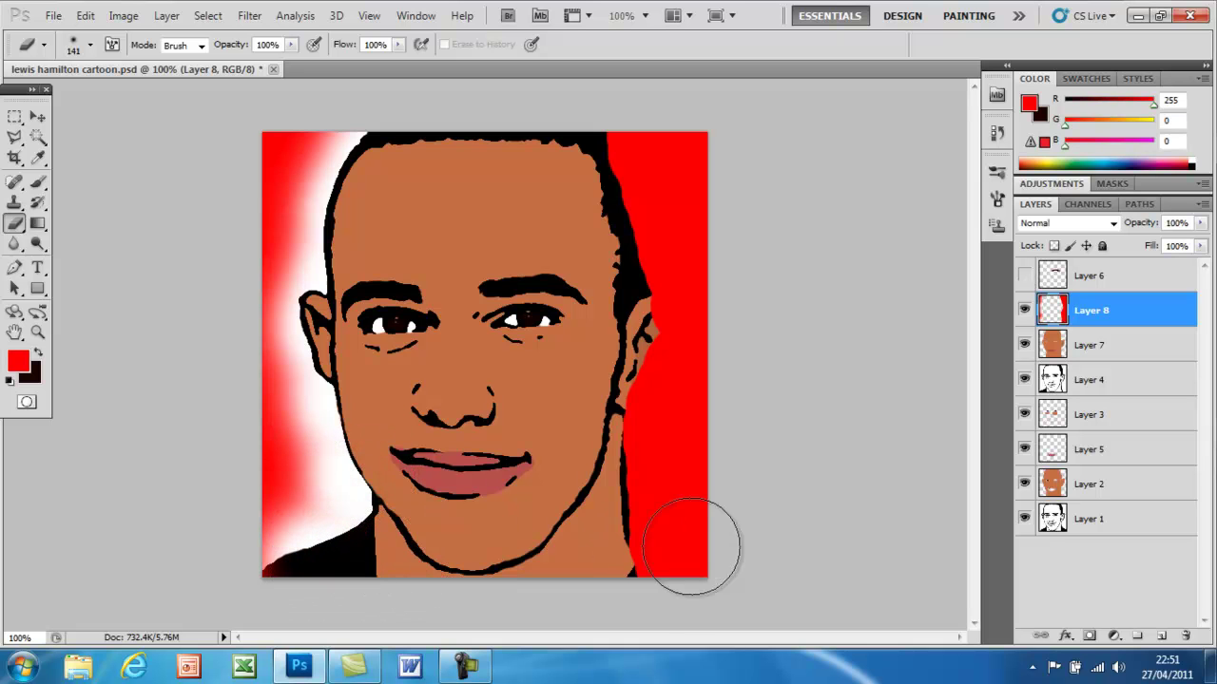
mouse_move(624, 576)
left_mouse_down()
mouse_move(630, 557)
mouse_move(635, 580)
mouse_move(614, 447)
left_mouse_up()
mouse_move(626, 390)
left_mouse_down()
mouse_move(641, 320)
mouse_move(618, 320)
mouse_move(631, 268)
mouse_move(611, 268)
mouse_move(597, 242)
mouse_move(616, 198)
mouse_move(586, 147)
left_mouse_up()
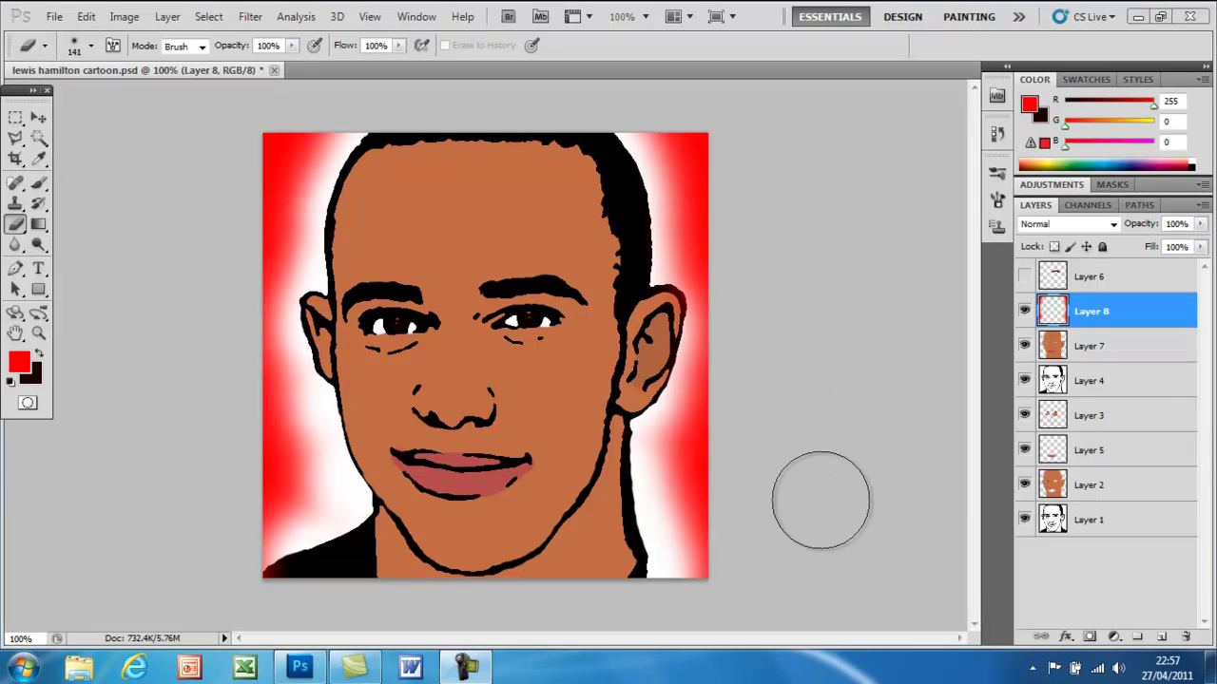